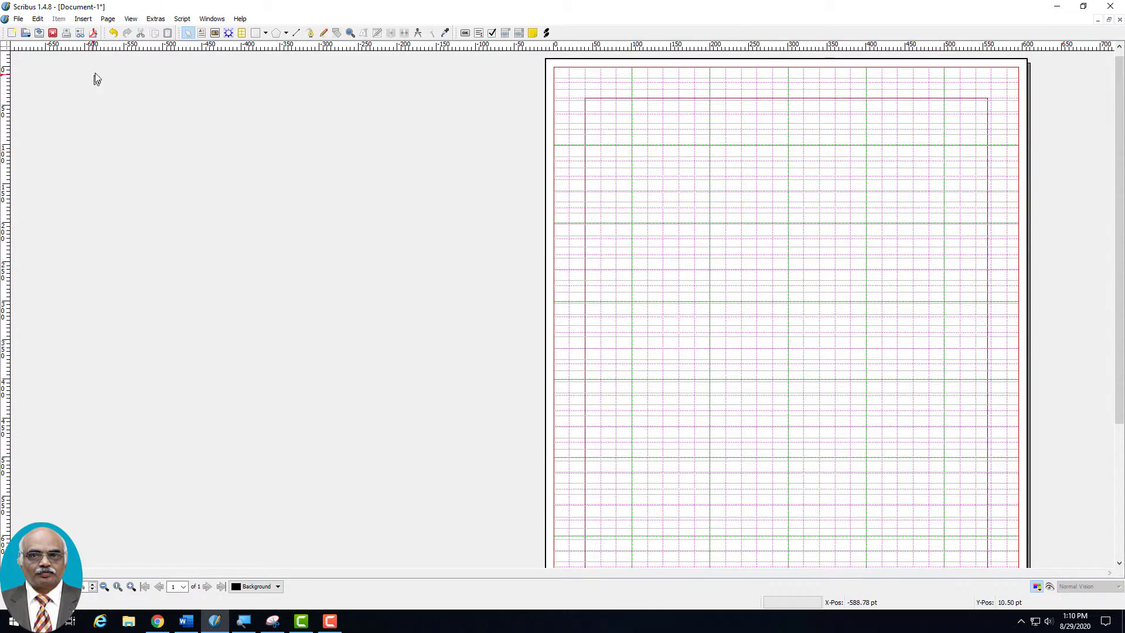
# Draw a text frame about 425 by 195 pt in the page's upper half and set its font to Bookman Old Style.
pyautogui.click(201, 32)
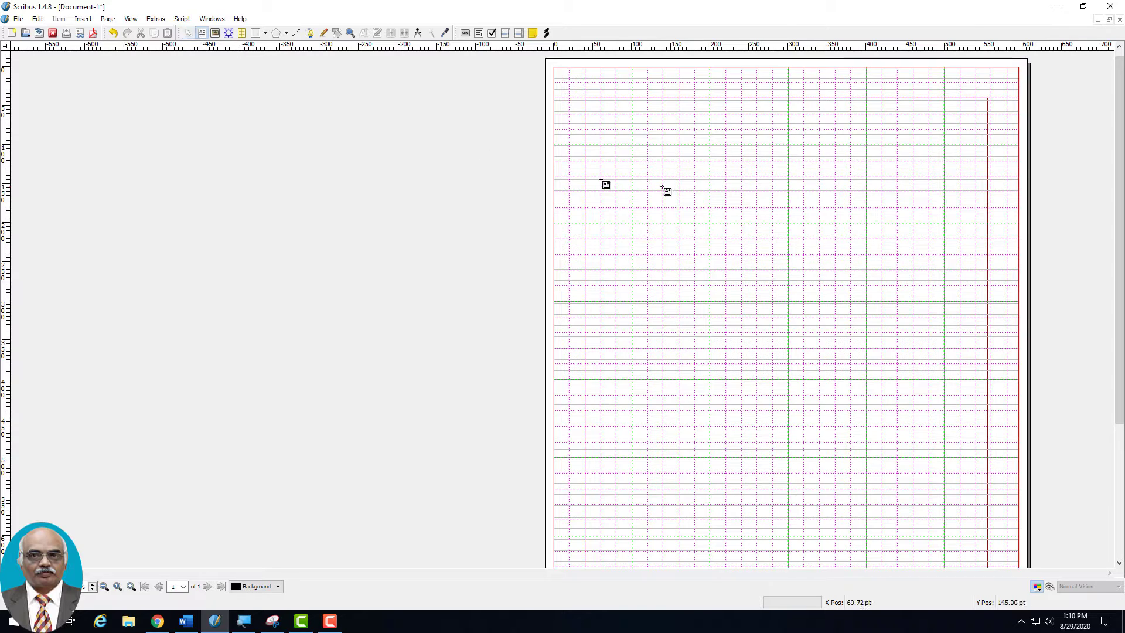
pyautogui.moveTo(629, 180); pyautogui.dragTo(964, 336)
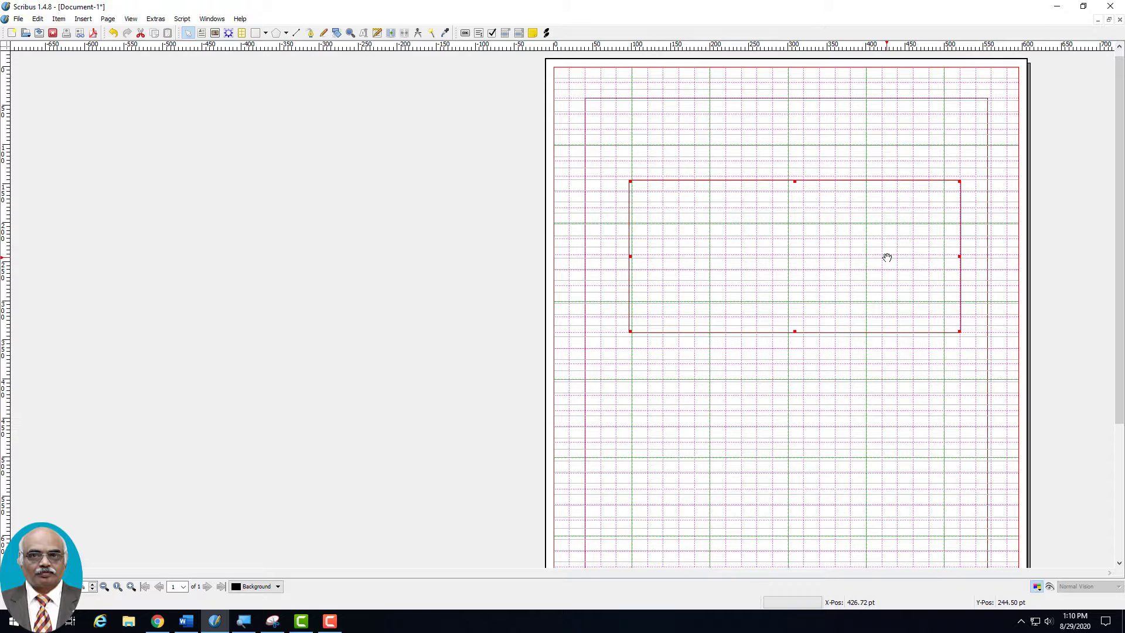
pyautogui.rightClick(709, 286)
pyautogui.click(758, 546)
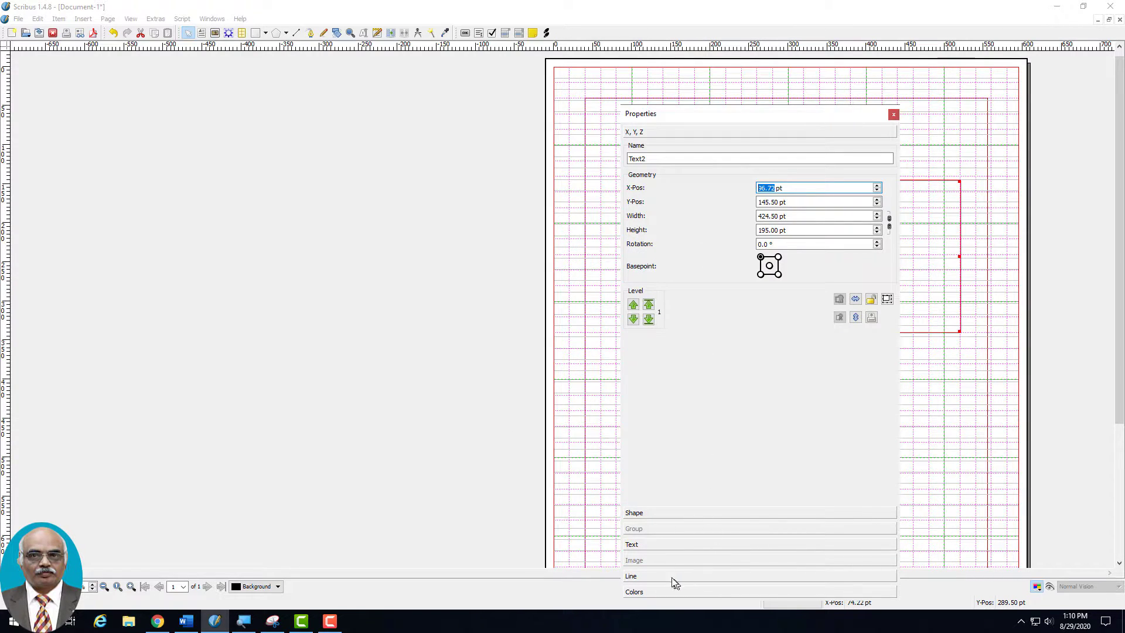
pyautogui.click(641, 545)
pyautogui.click(722, 199)
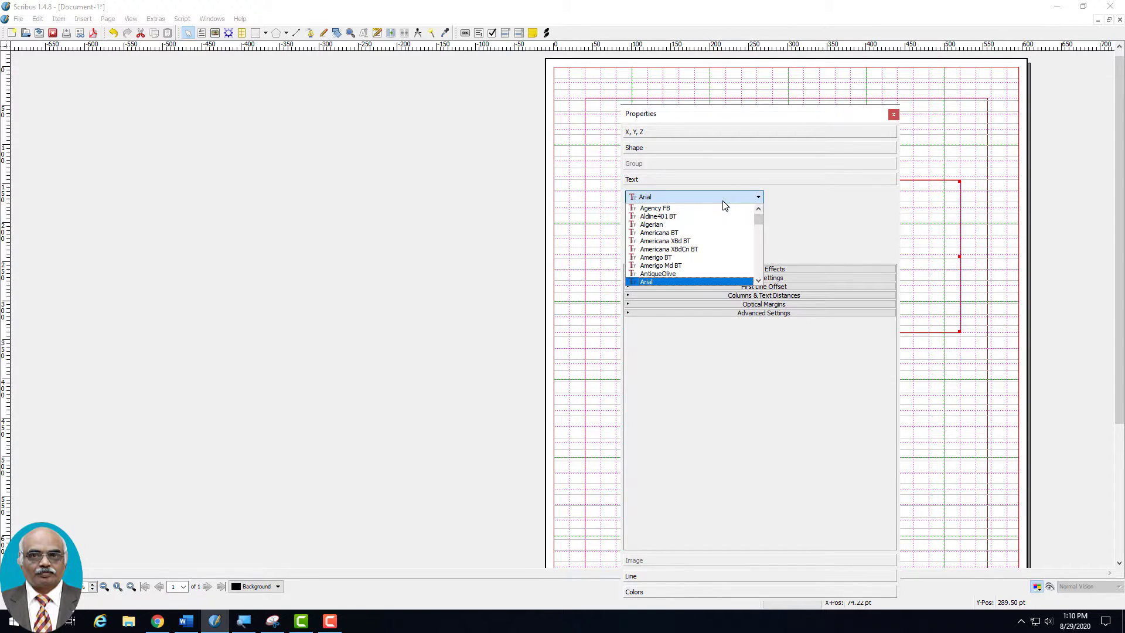
pyautogui.moveTo(764, 224)
pyautogui.mouseDown()
pyautogui.moveTo(763, 250)
pyautogui.moveTo(761, 212)
pyautogui.mouseUp()
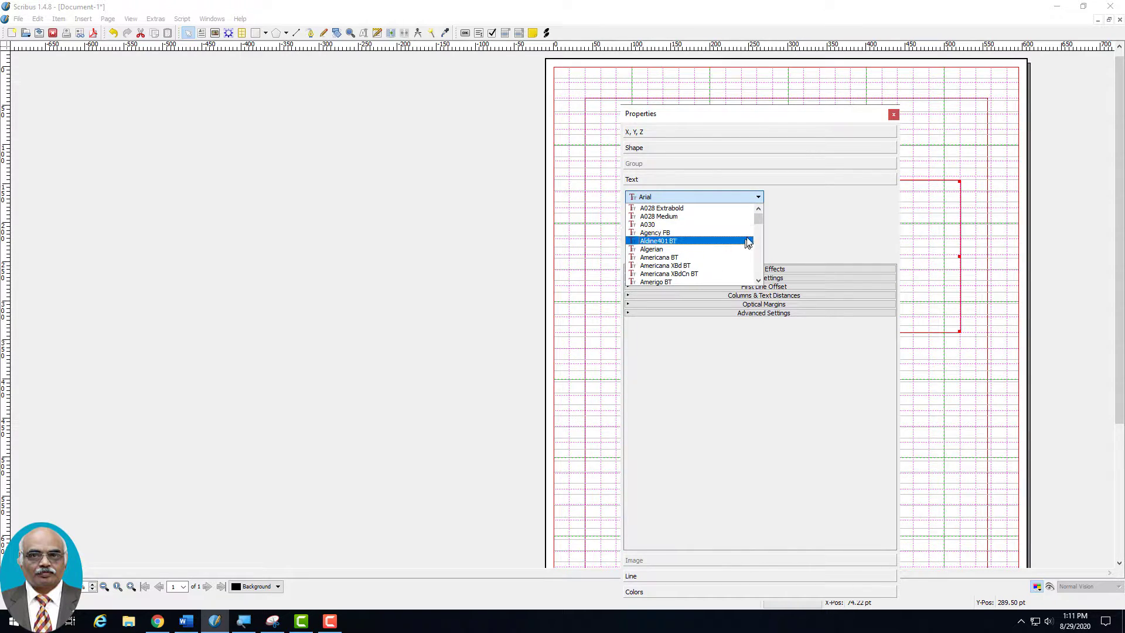
pyautogui.moveTo(759, 225); pyautogui.dragTo(760, 231)
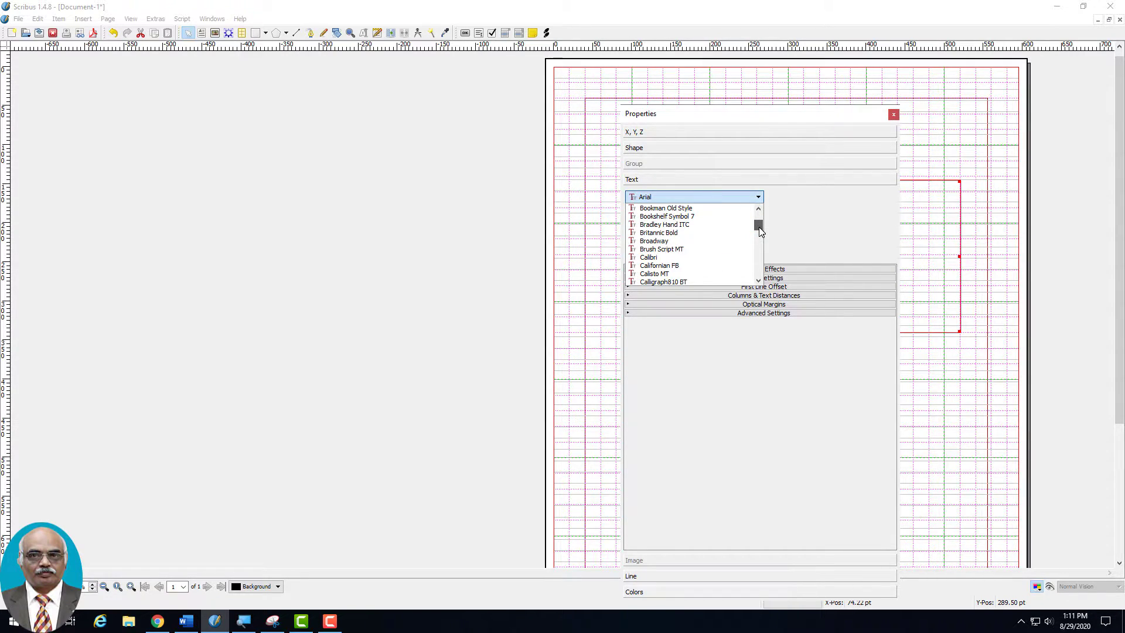
pyautogui.click(722, 209)
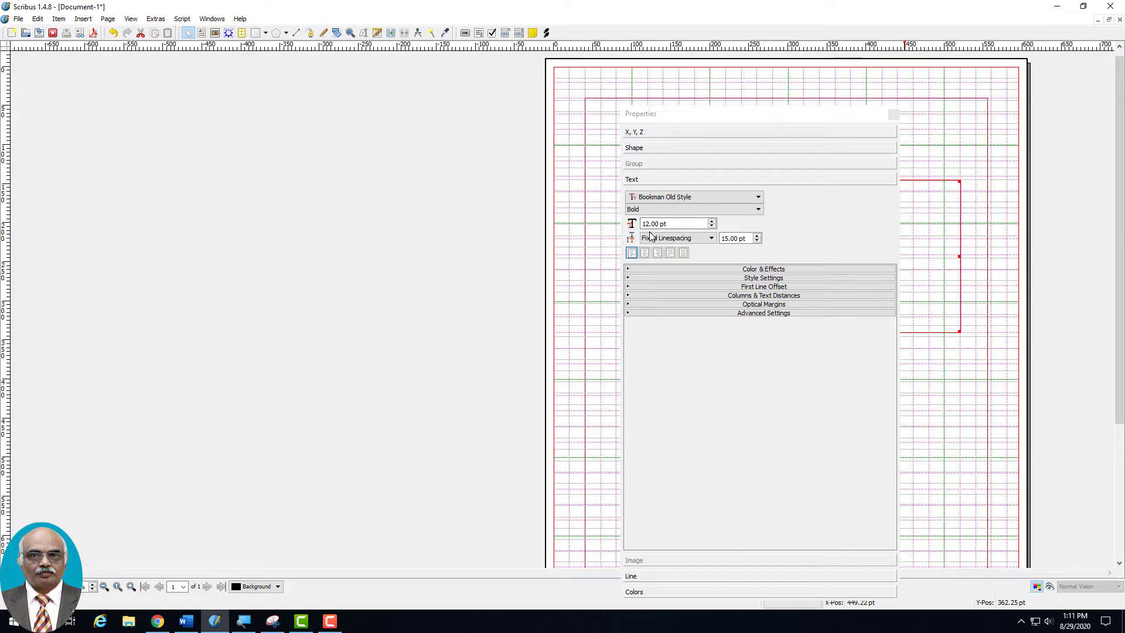
pyautogui.click(892, 113)
# Enter "This is a sample text" in the text frame.
pyautogui.doubleClick(741, 219)
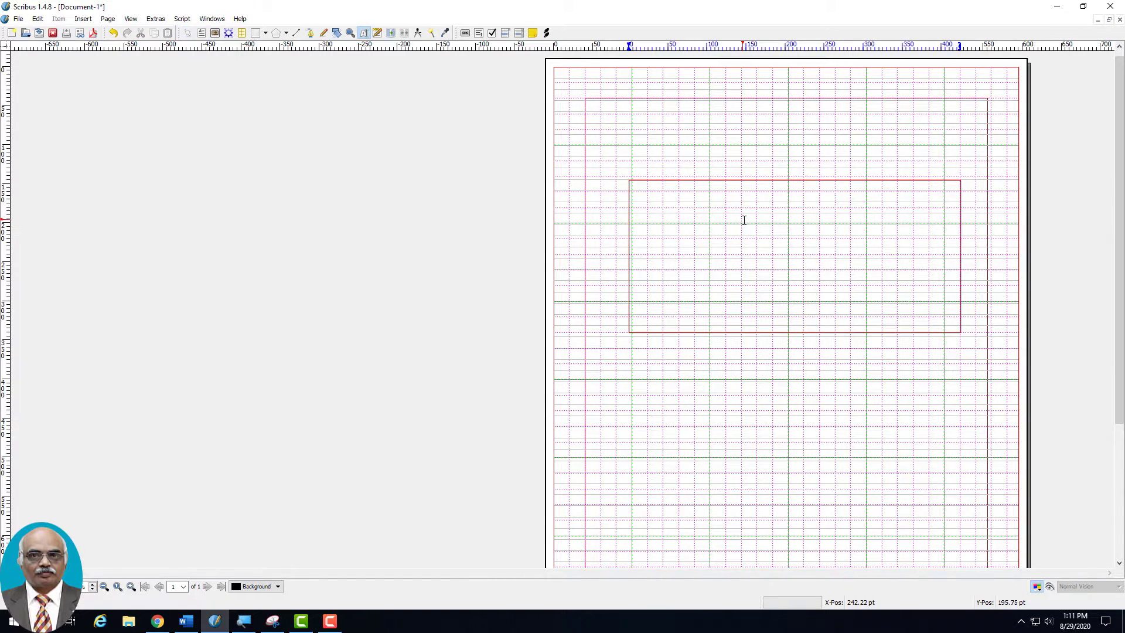
pyautogui.write('This is a sample text')
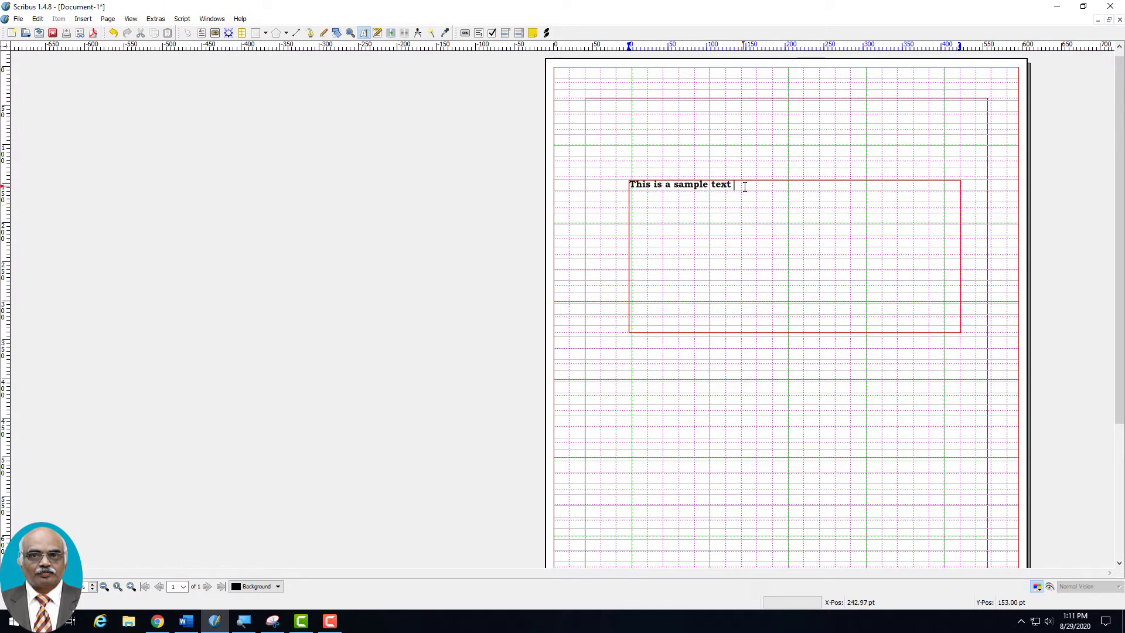
pyautogui.hotkey('ctrl', 'a')
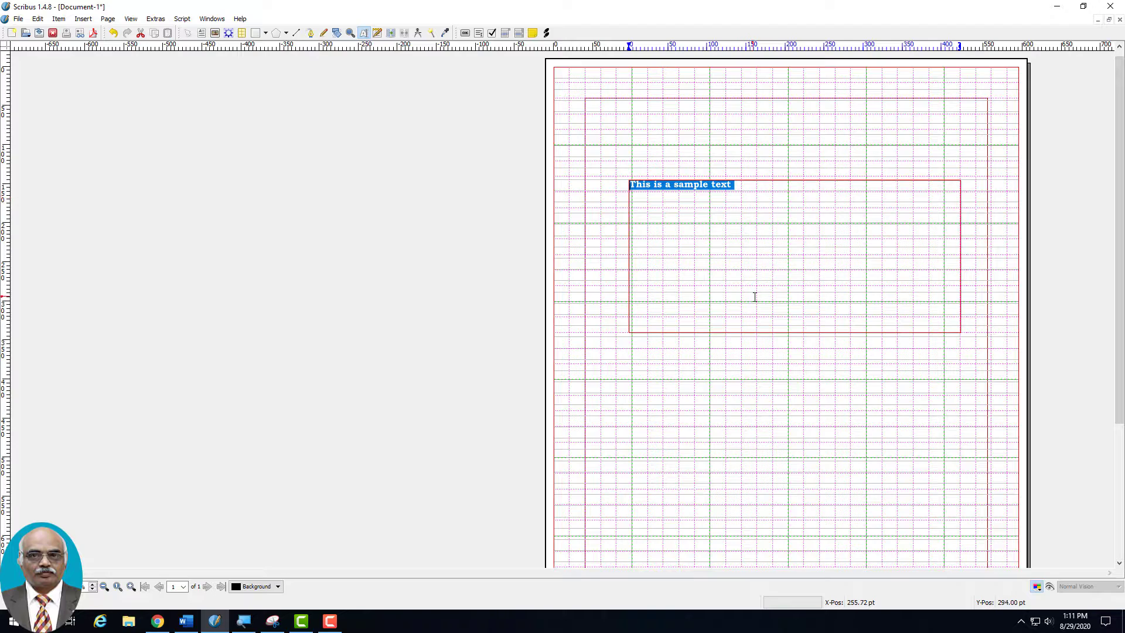
pyautogui.click(902, 309)
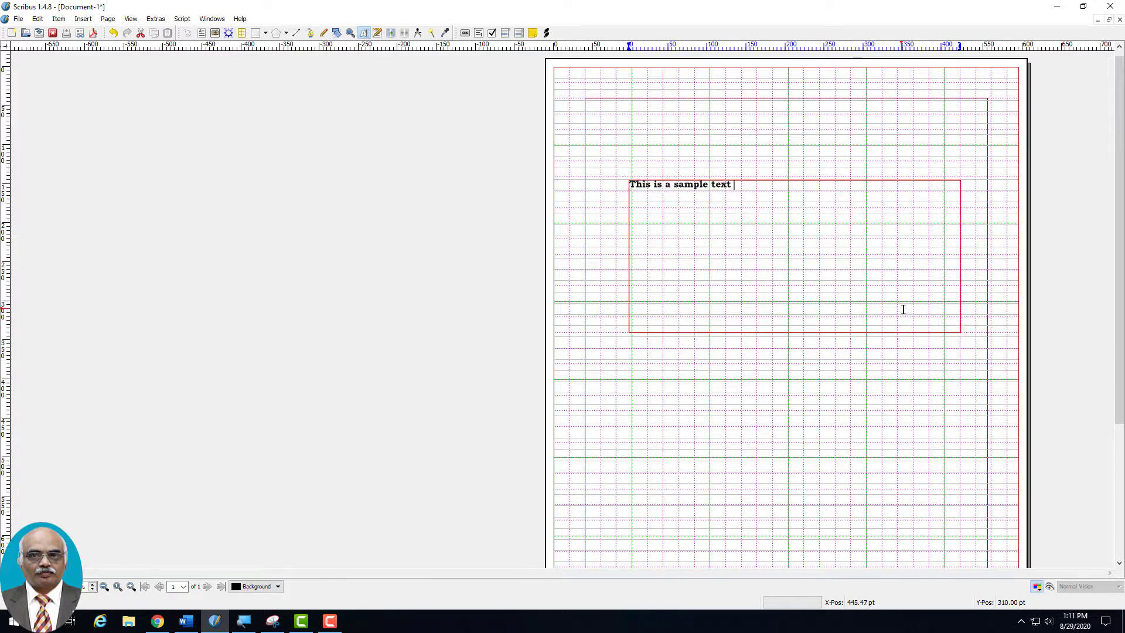
pyautogui.click(903, 348)
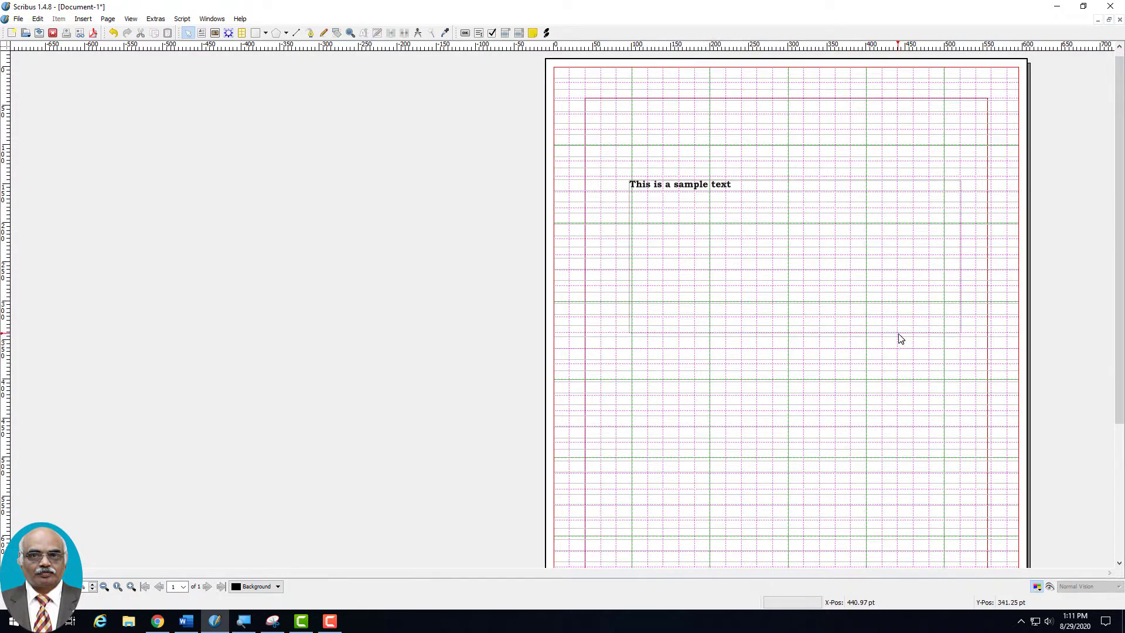
# Set the line spacing of the whole sample text to Align to Baseline Grid in the frame's text properties.
pyautogui.click(901, 328)
pyautogui.rightClick(900, 327)
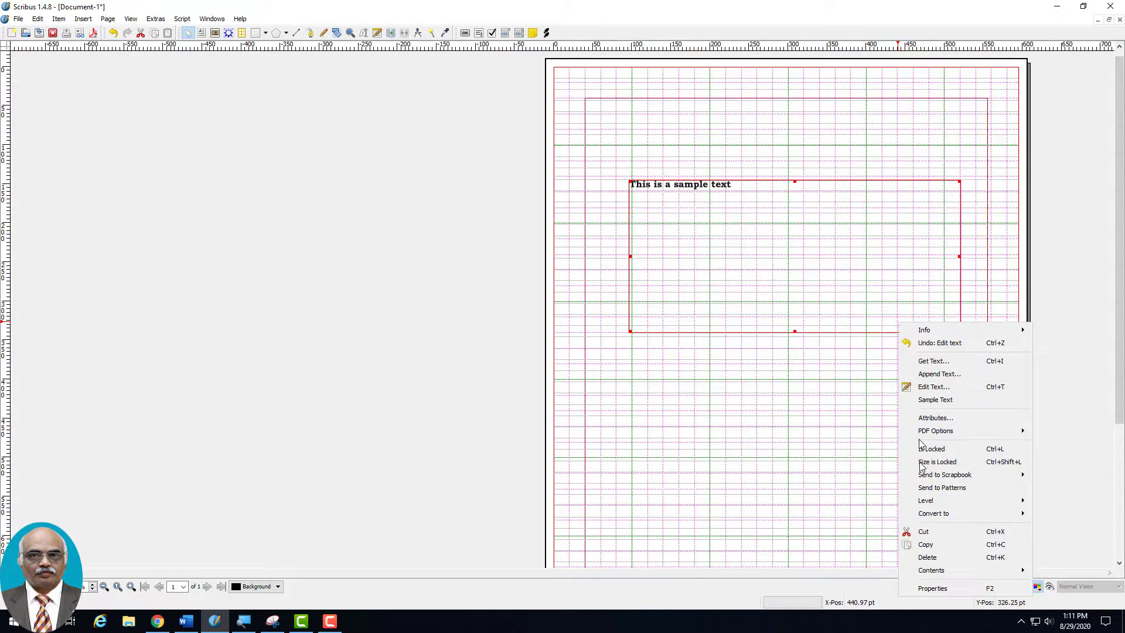
pyautogui.click(924, 597)
pyautogui.rightClick(745, 218)
pyautogui.click(782, 490)
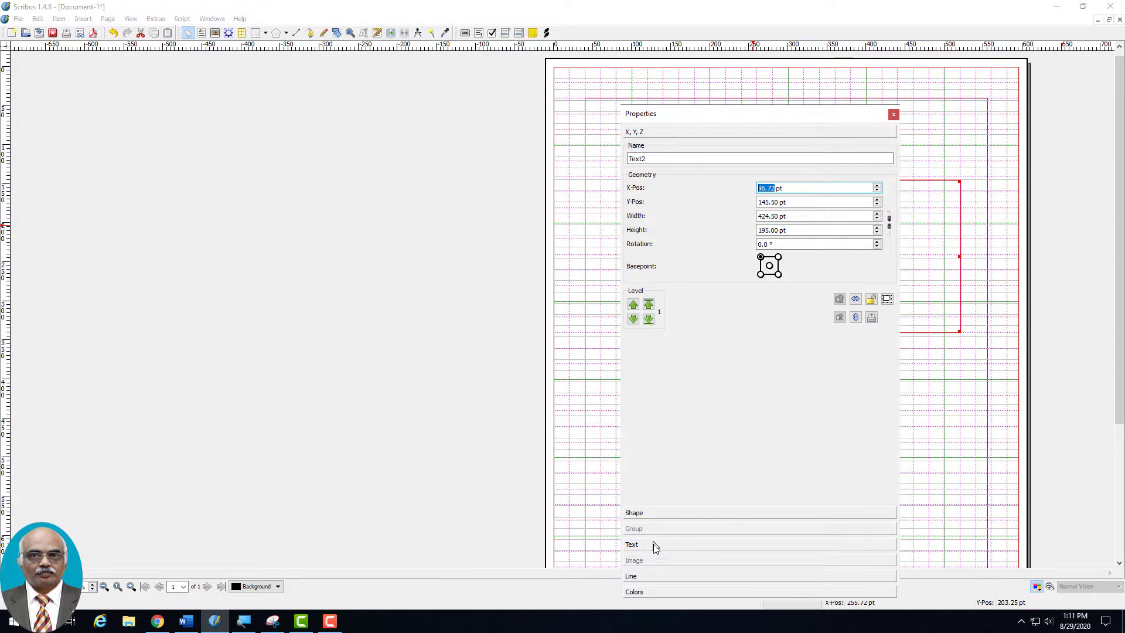
pyautogui.click(631, 545)
pyautogui.moveTo(725, 115); pyautogui.dragTo(404, 113)
pyautogui.click(737, 195)
pyautogui.doubleClick(737, 195)
pyautogui.hotkey('ctrl', 'a')
pyautogui.click(390, 236)
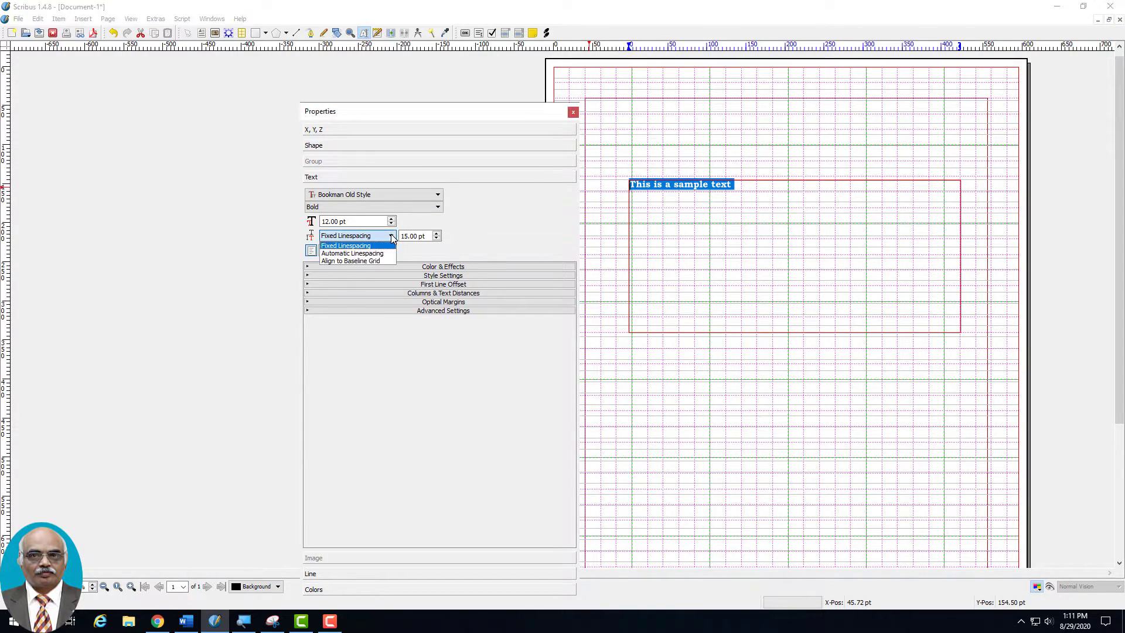
pyautogui.click(373, 264)
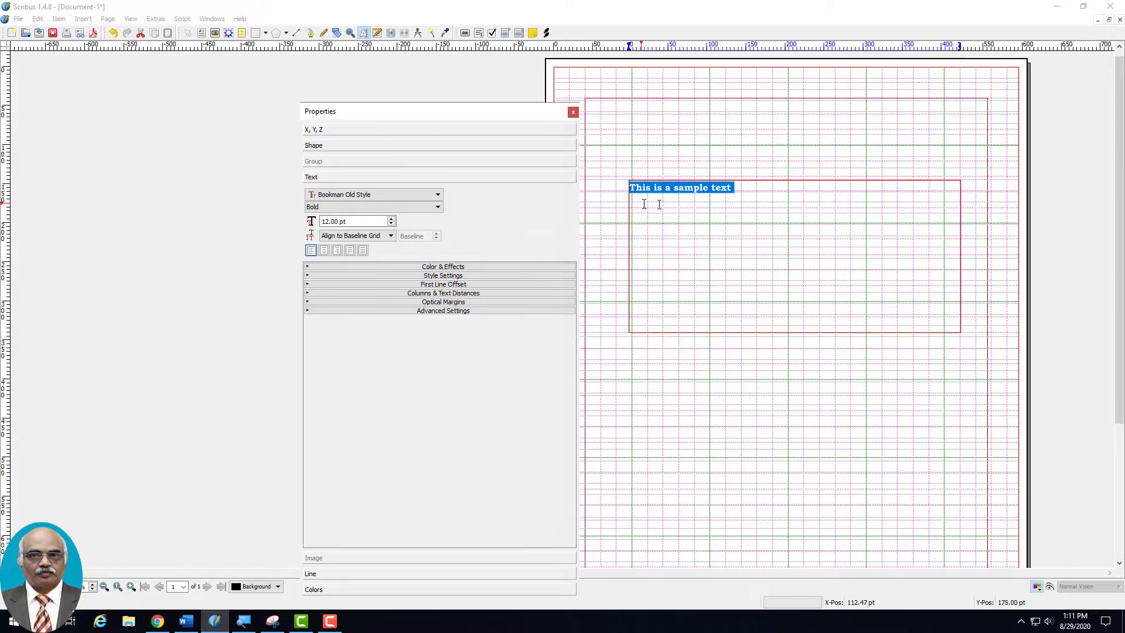
# Set the text frame's top text distance to 10 pt.
pyautogui.click(438, 275)
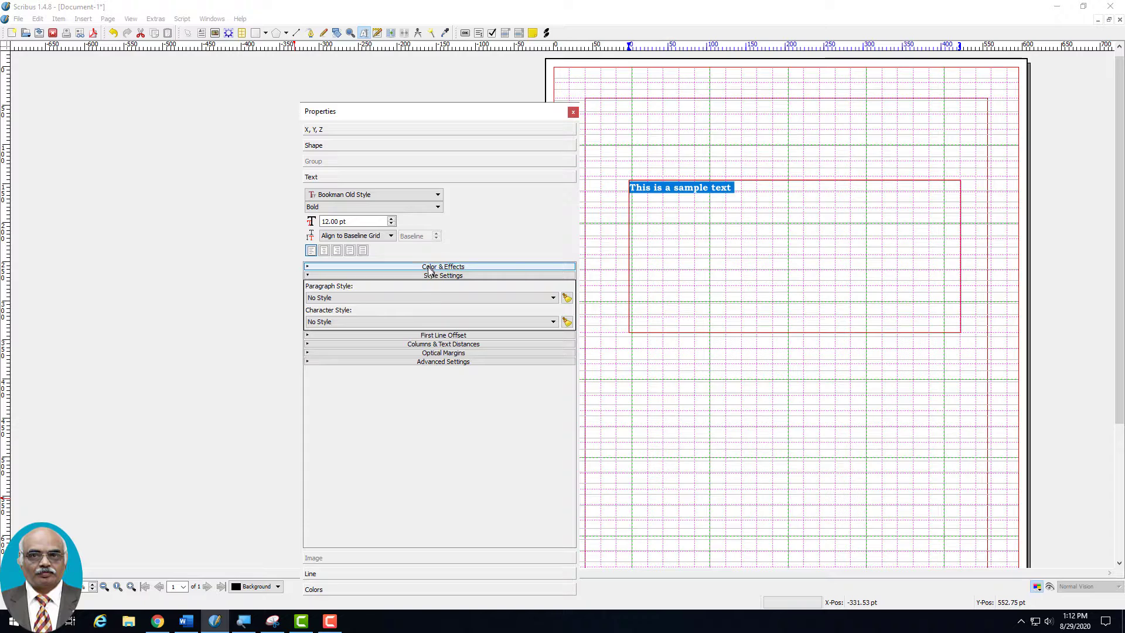
pyautogui.click(446, 344)
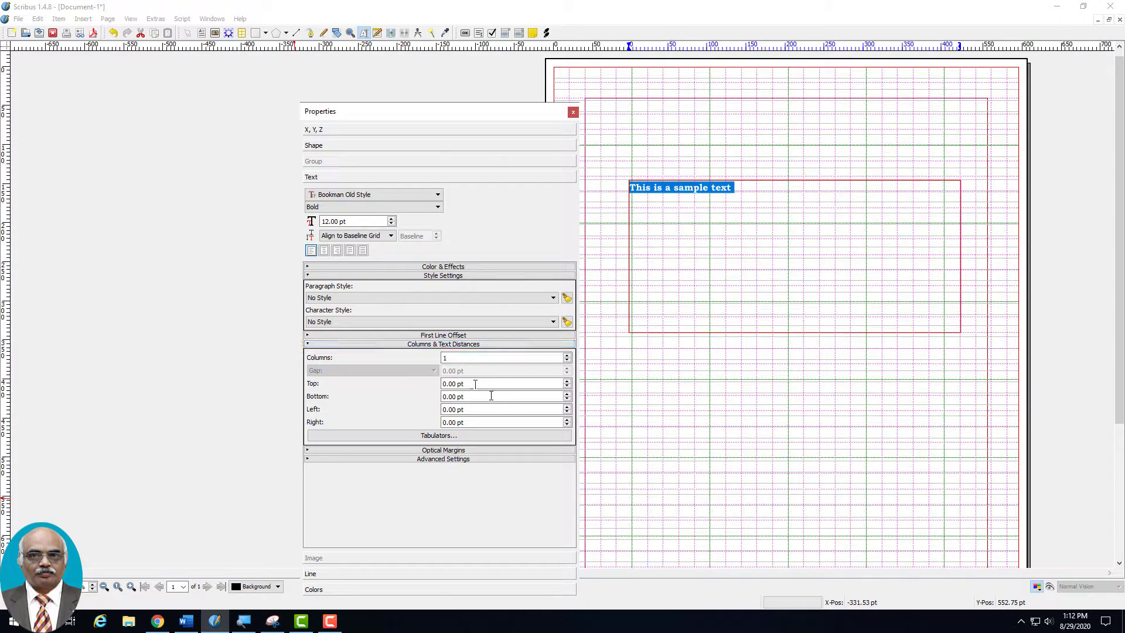
pyautogui.click(569, 381)
pyautogui.click(569, 381)
pyautogui.click(569, 381)
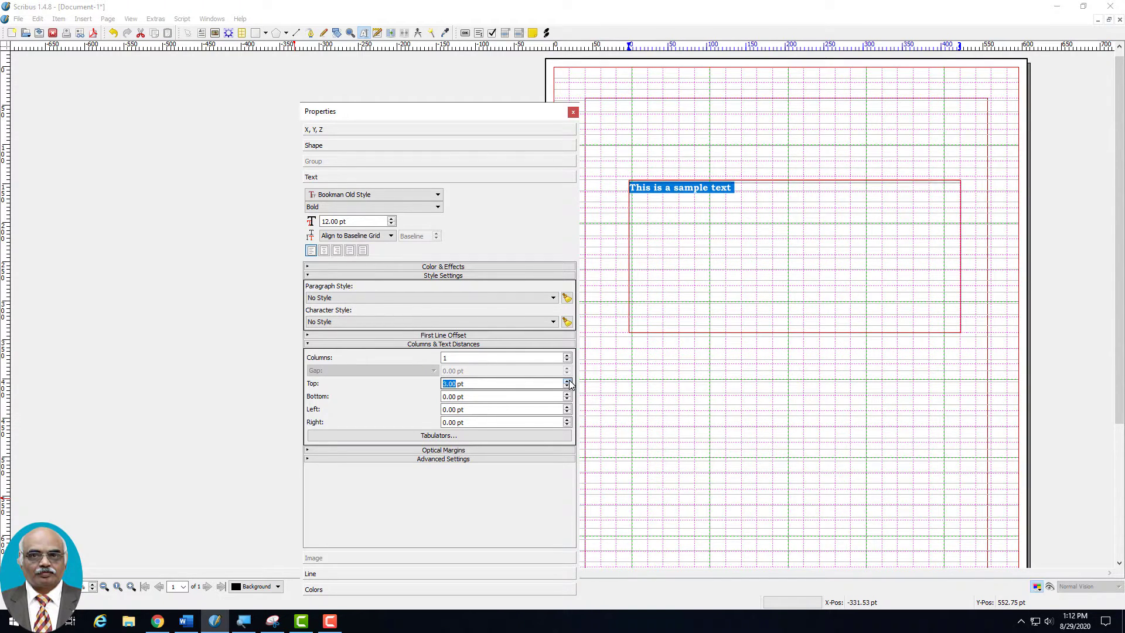
pyautogui.click(569, 381)
pyautogui.click(569, 381)
pyautogui.click(569, 381)
pyautogui.click(569, 381)
pyautogui.click(569, 381)
pyautogui.click(569, 381)
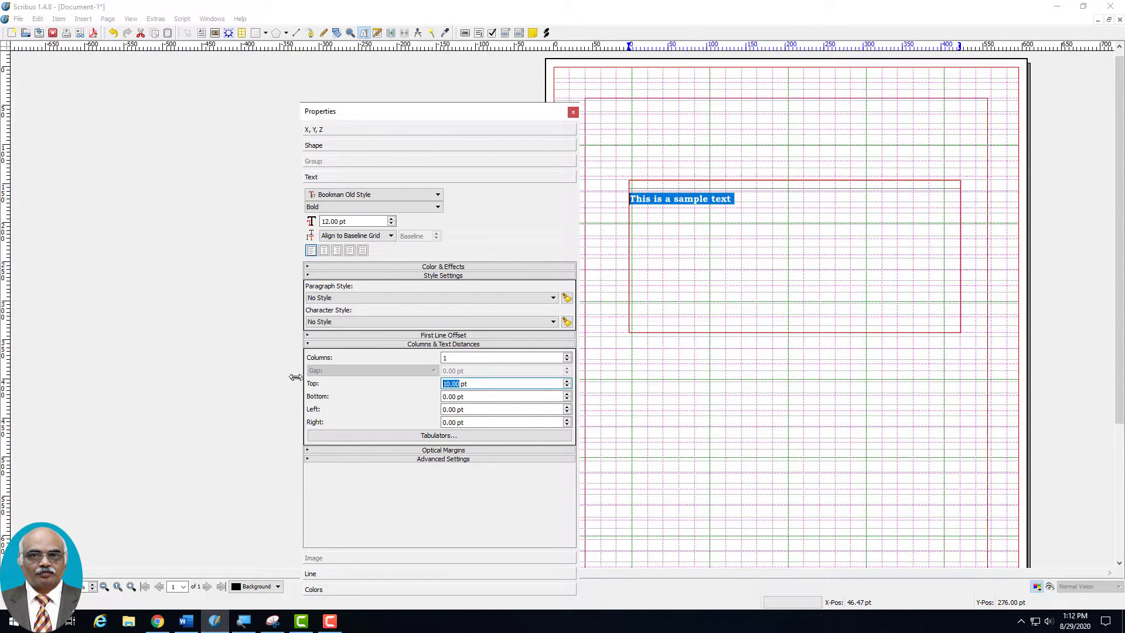
# Set the text frame's bottom text distance to 8 pt.
pyautogui.click(569, 395)
pyautogui.click(568, 395)
pyautogui.click(569, 395)
pyautogui.click(568, 395)
pyautogui.click(569, 395)
pyautogui.click(569, 395)
pyautogui.click(569, 395)
pyautogui.click(568, 395)
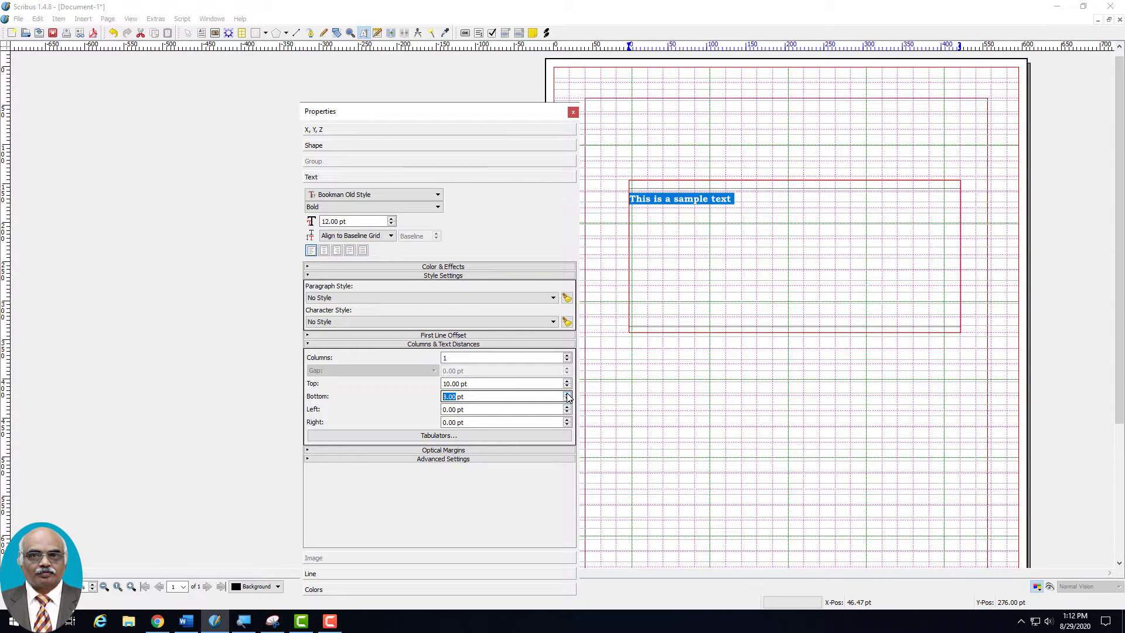
# Set the text frame's left text distance to 7 pt.
pyautogui.click(567, 407)
pyautogui.click(567, 407)
pyautogui.click(567, 407)
pyautogui.click(568, 406)
pyautogui.click(568, 406)
pyautogui.click(567, 407)
pyautogui.click(567, 406)
# Set the text frame's right text distance to 4 pt.
pyautogui.click(567, 419)
pyautogui.click(567, 420)
pyautogui.click(567, 420)
pyautogui.click(568, 420)
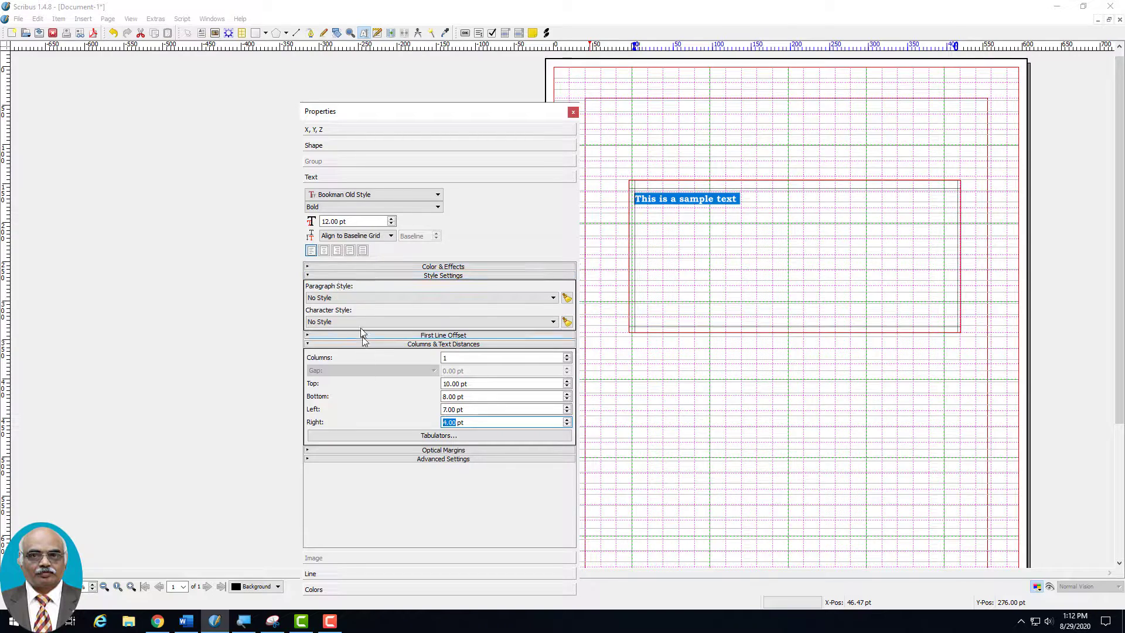
pyautogui.click(425, 345)
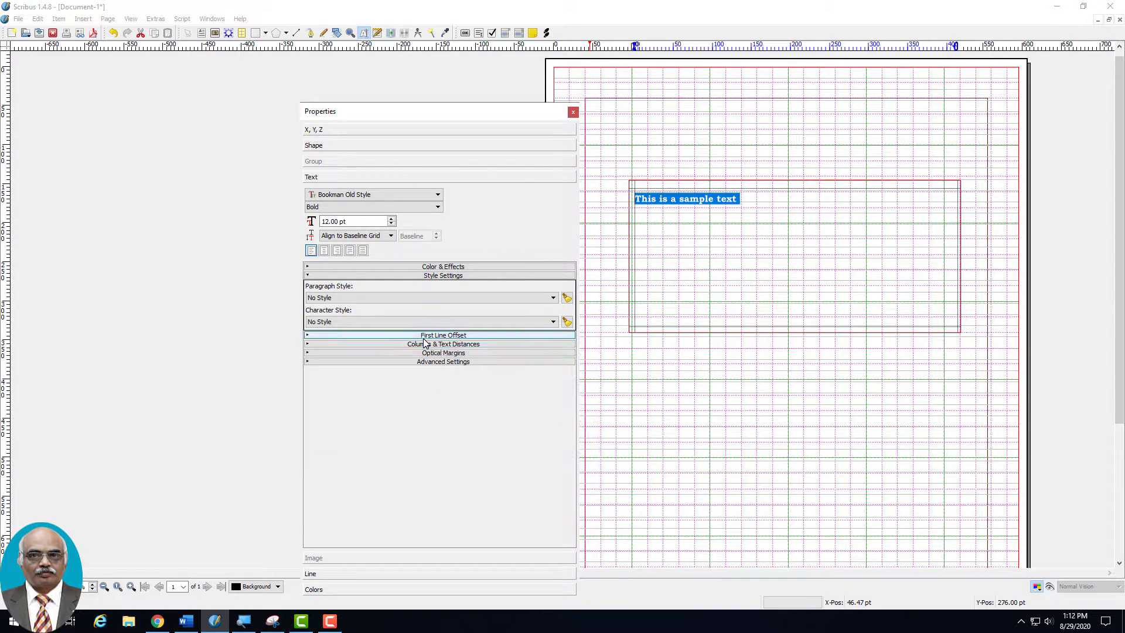
# Set the baseline offset of the selected sample text to 13% in the advanced text settings.
pyautogui.click(429, 353)
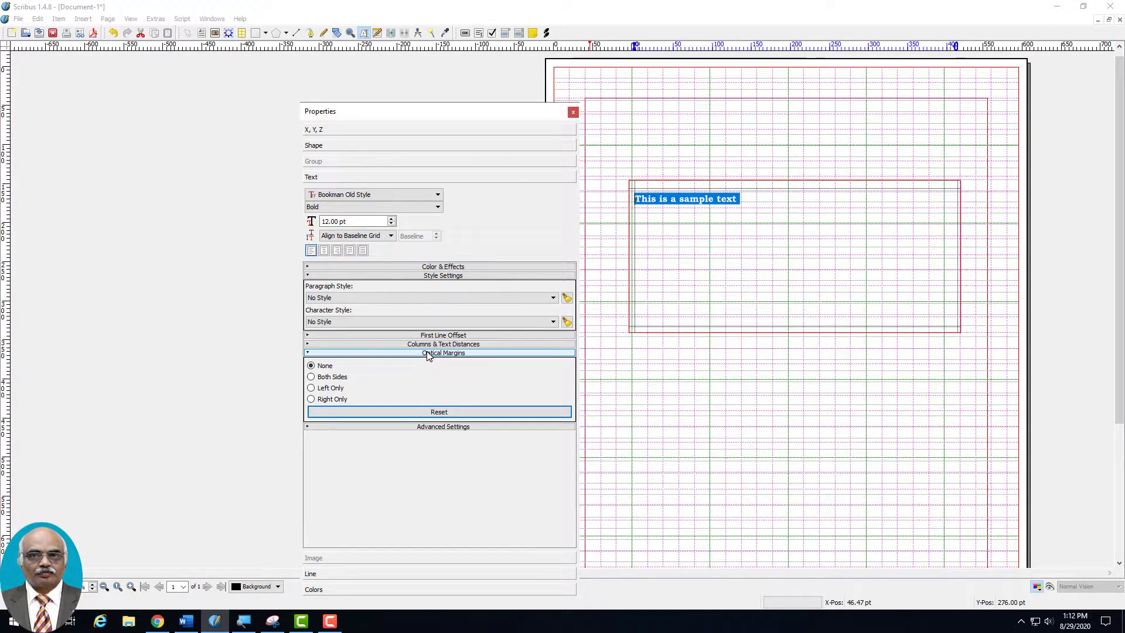
pyautogui.click(389, 336)
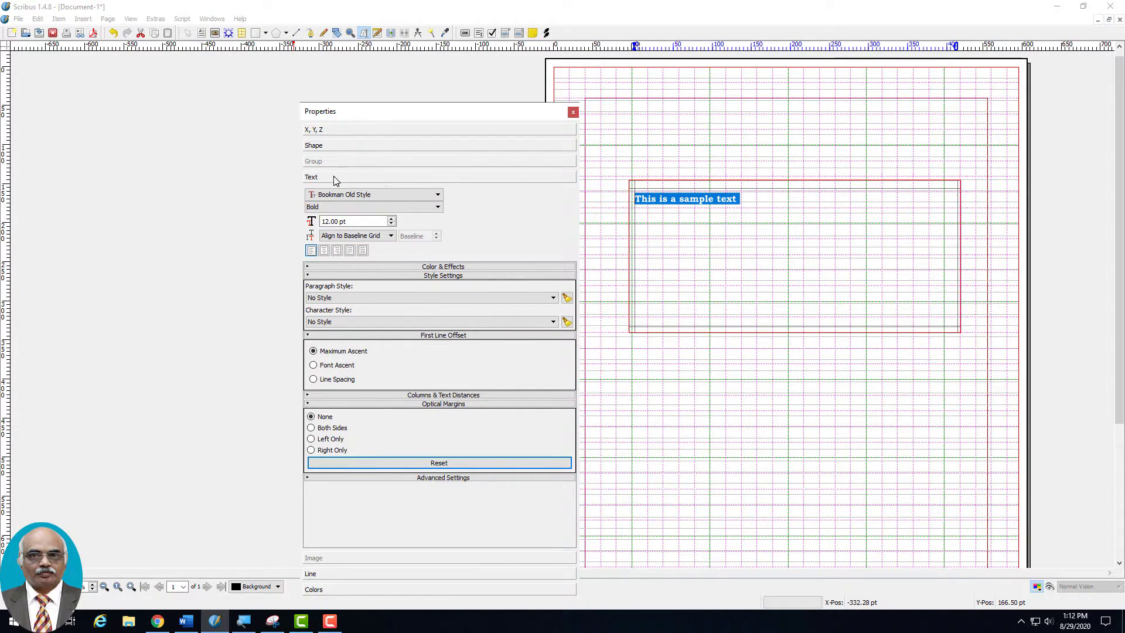
pyautogui.click(432, 478)
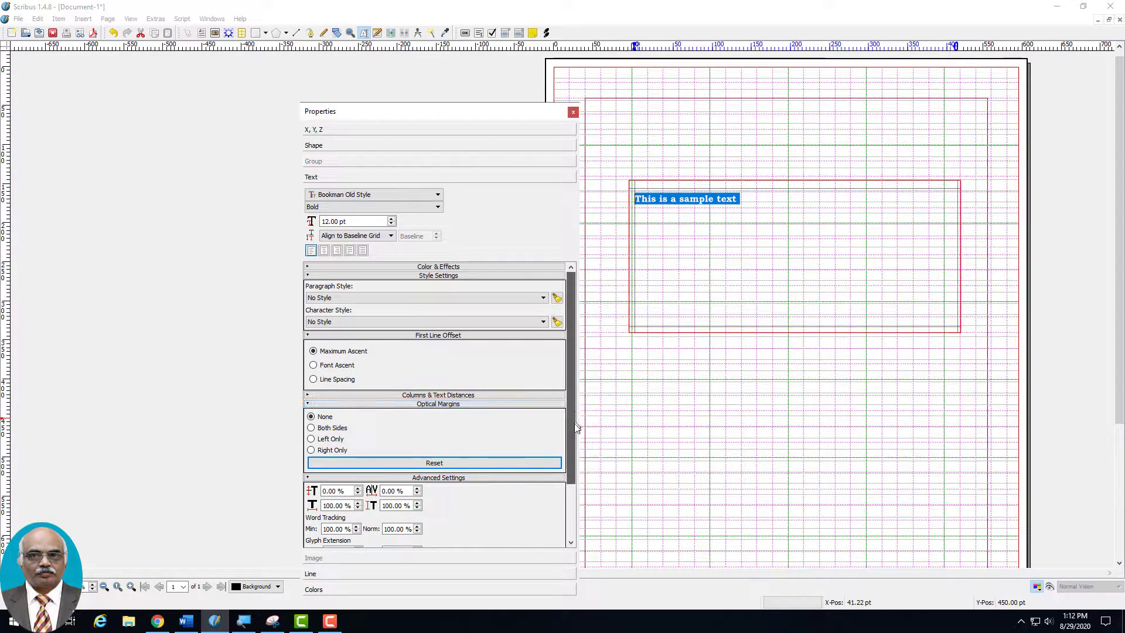
pyautogui.scroll(-1, 568, 479)
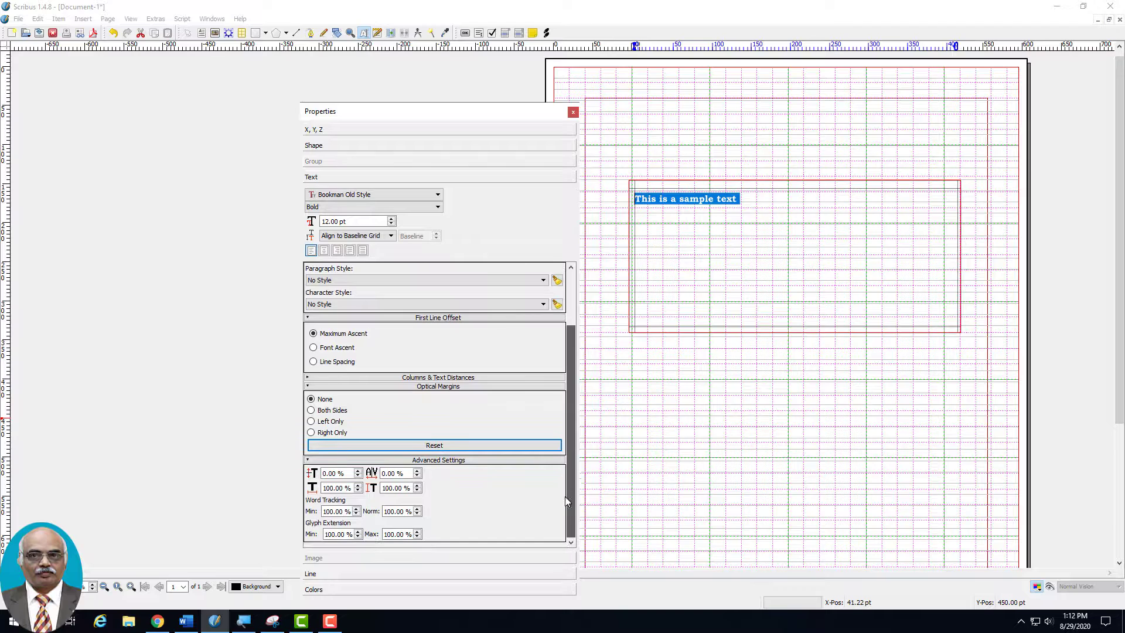
pyautogui.click(359, 471)
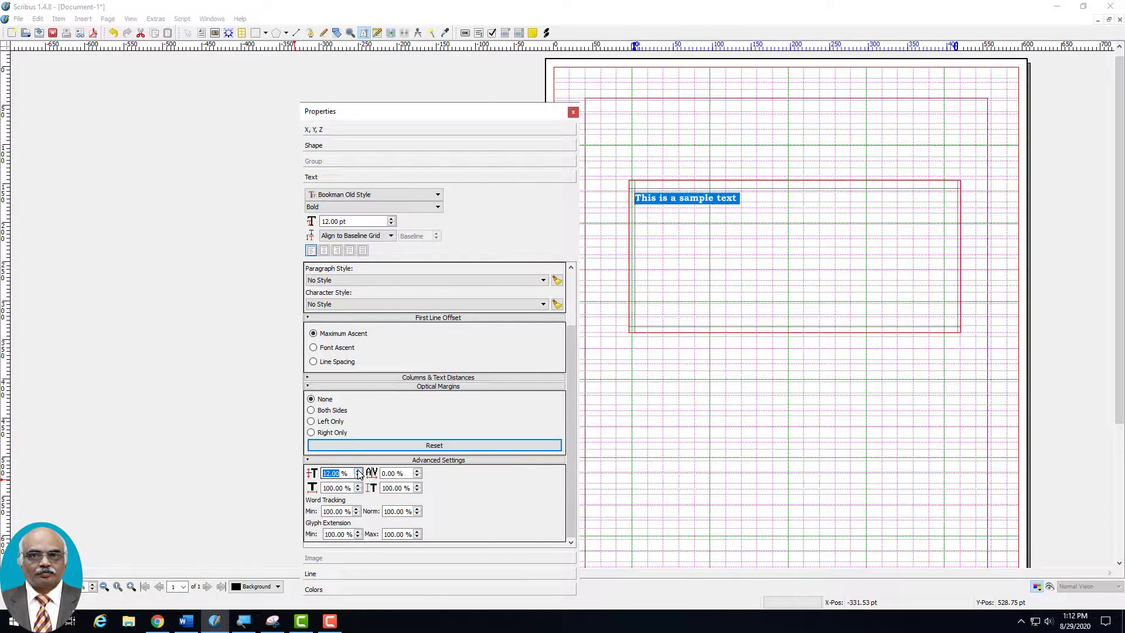
pyautogui.click(710, 226)
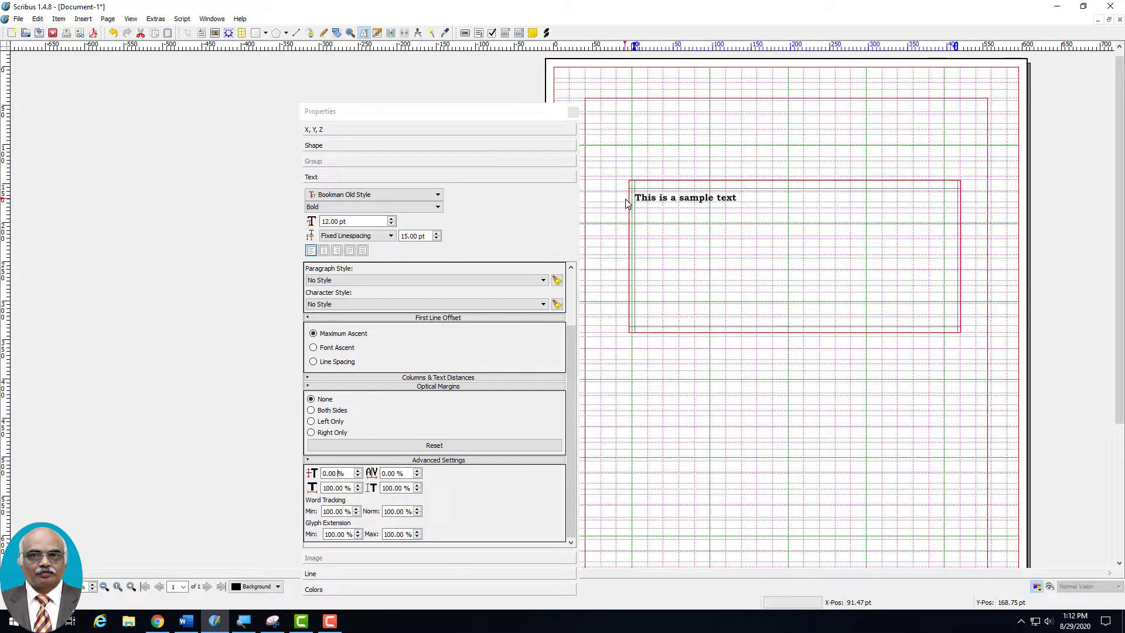
pyautogui.moveTo(632, 200); pyautogui.dragTo(770, 203)
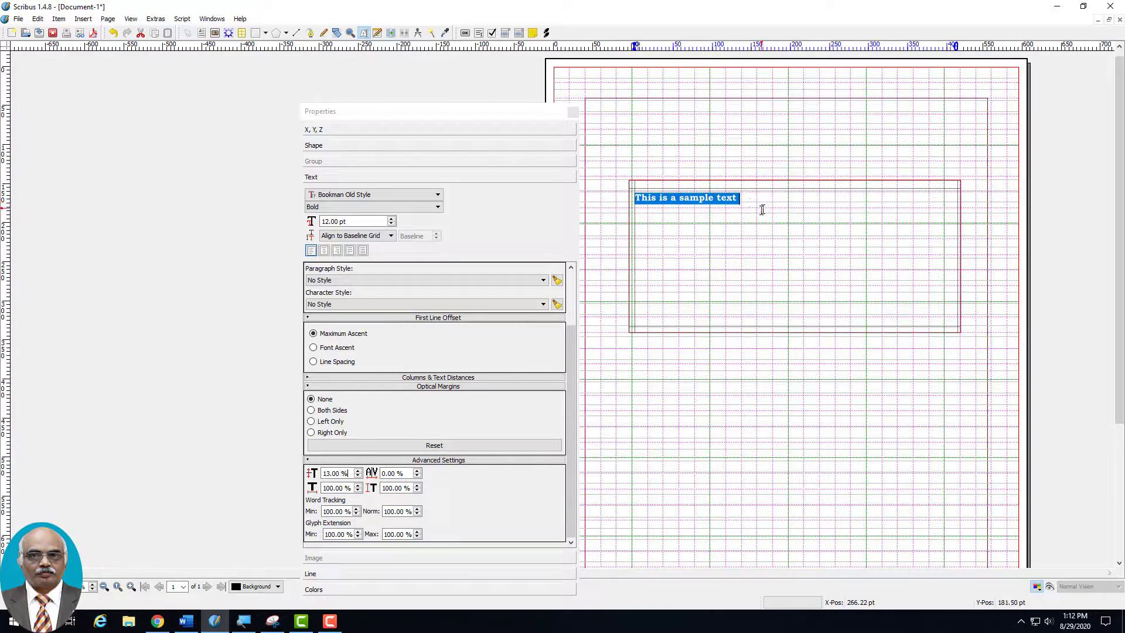
pyautogui.click(668, 211)
# Increase the baseline offset in the sample text to 17%, starting from its first letter.
pyautogui.moveTo(635, 198); pyautogui.dragTo(643, 198)
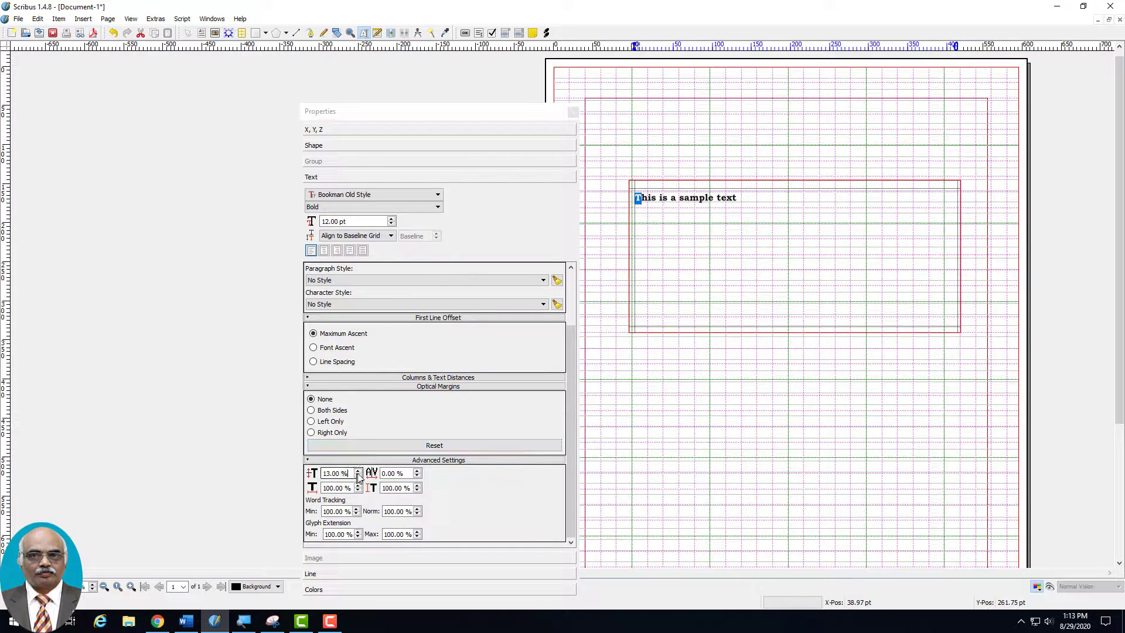
pyautogui.click(749, 201)
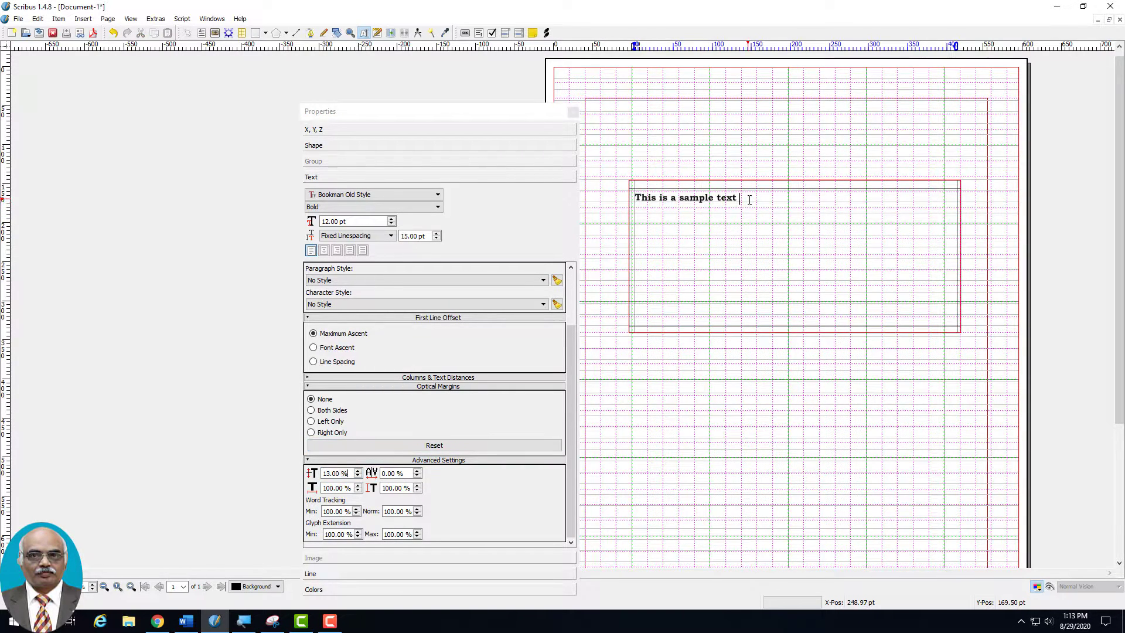
pyautogui.moveTo(749, 201); pyautogui.dragTo(617, 201)
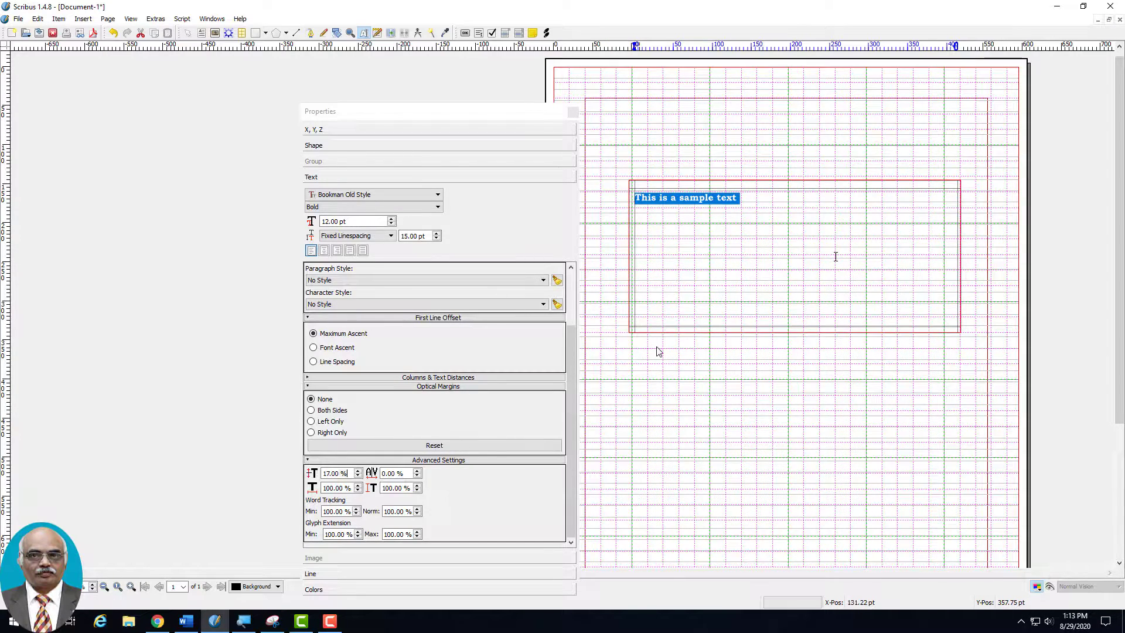
# Select the sample text frame as a whole and set its baseline offset to 5% in the advanced text settings.
pyautogui.click(947, 339)
pyautogui.click(947, 328)
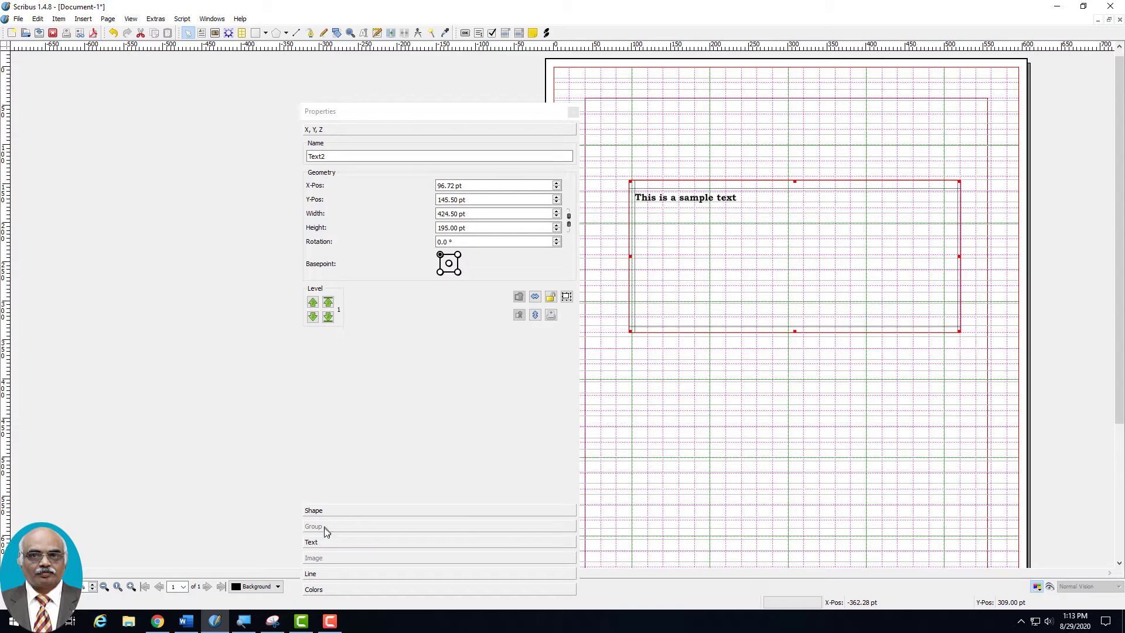
pyautogui.click(327, 544)
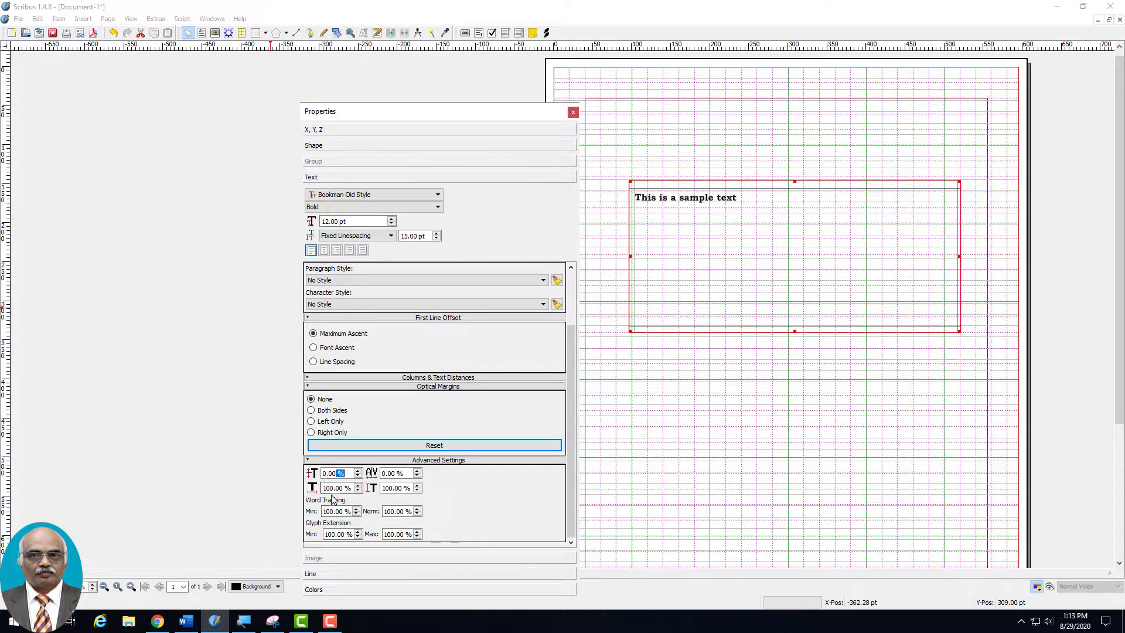
pyautogui.click(358, 471)
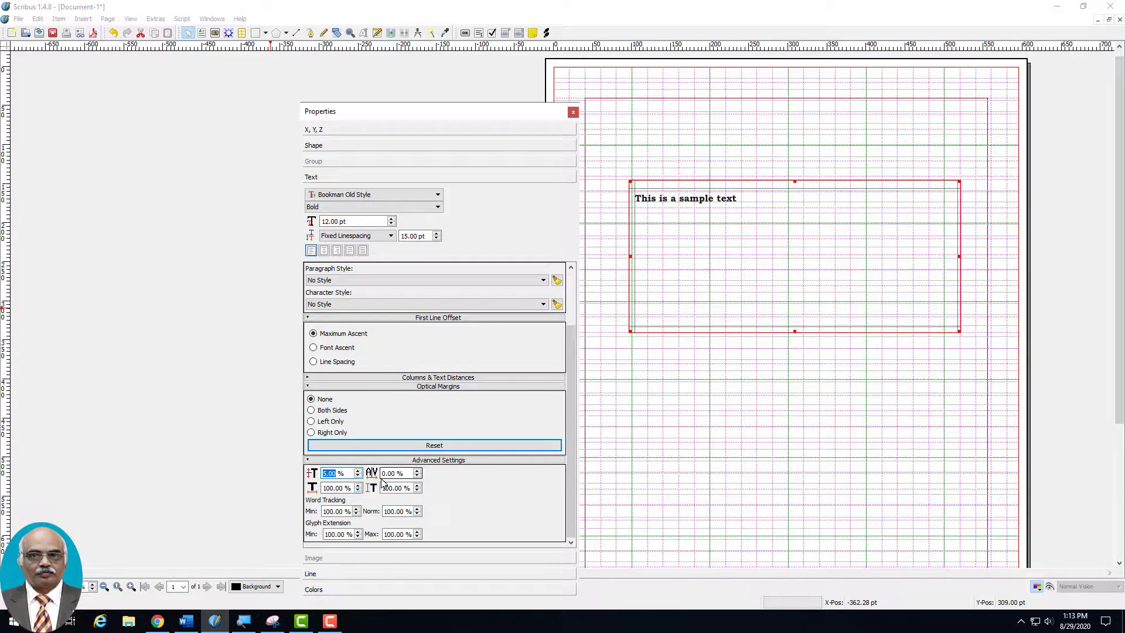
# Increase the sample text's tracking to 11% in the advanced text settings.
pyautogui.click(417, 471)
pyautogui.click(417, 472)
pyautogui.click(417, 471)
pyautogui.click(418, 471)
pyautogui.click(417, 472)
pyautogui.click(417, 471)
pyautogui.click(417, 471)
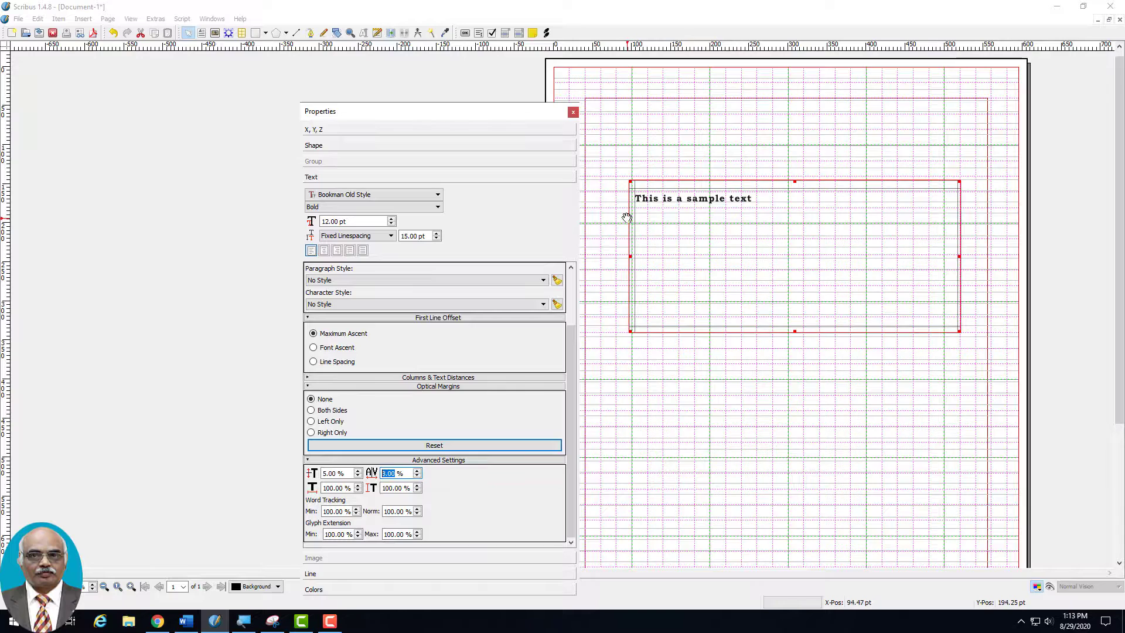
pyautogui.click(420, 472)
pyautogui.click(420, 473)
pyautogui.click(420, 472)
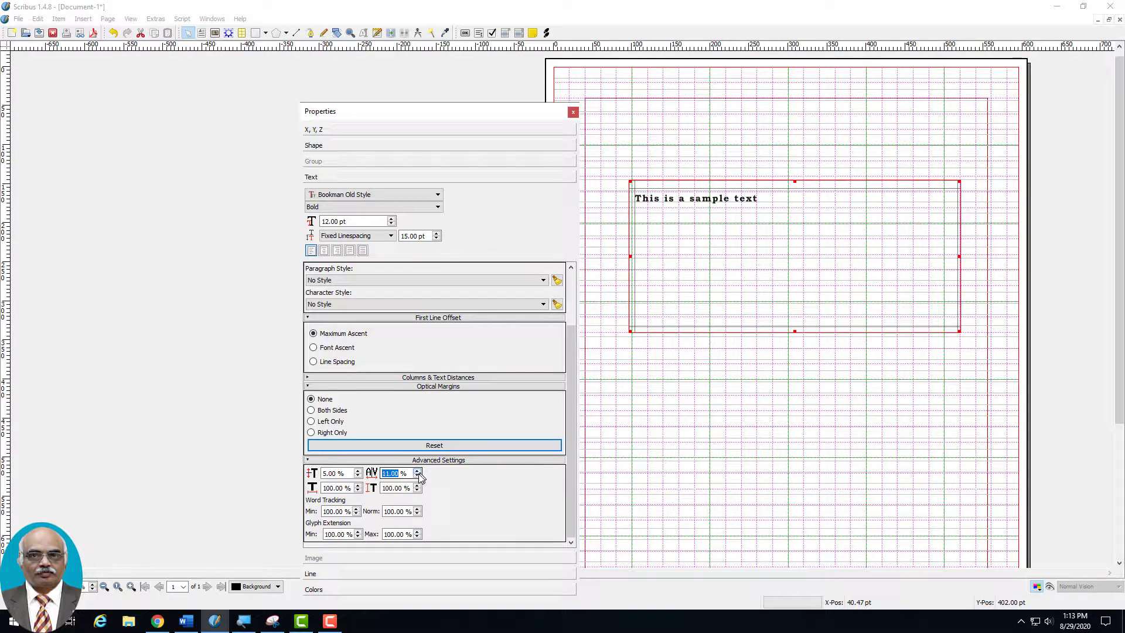
# Reduce the sample text's tracking to 5%.
pyautogui.click(419, 477)
pyautogui.click(419, 476)
pyautogui.click(418, 476)
pyautogui.click(418, 477)
pyautogui.click(419, 476)
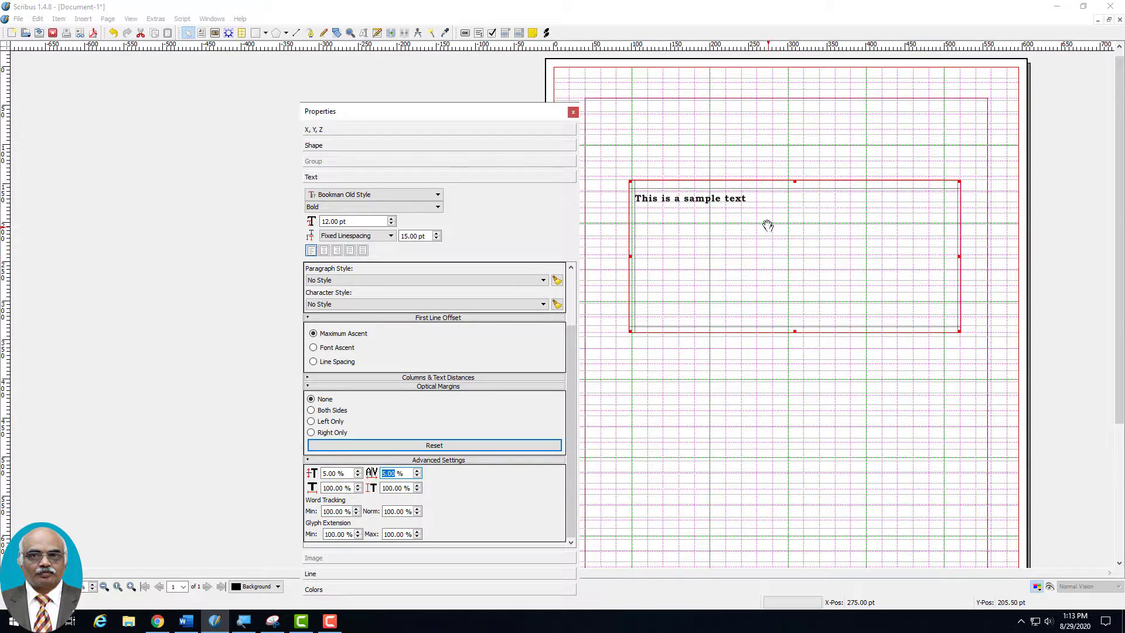
# Set the sample text's vertical character scaling to 106% and close the frame's properties.
pyautogui.click(417, 486)
pyautogui.click(417, 485)
pyautogui.click(417, 485)
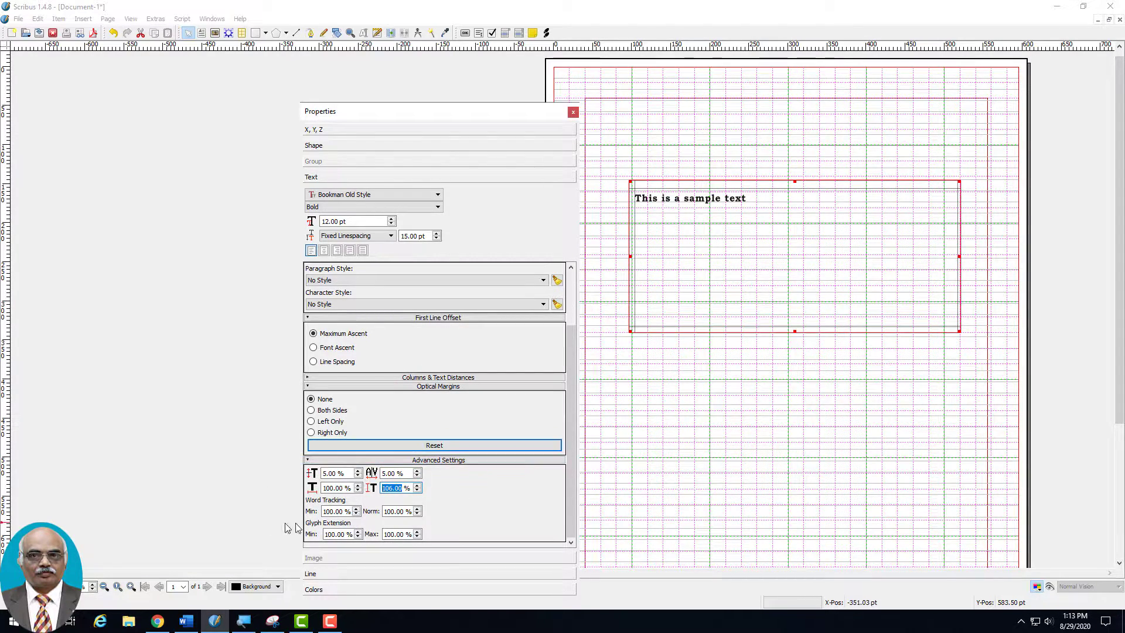
pyautogui.click(355, 509)
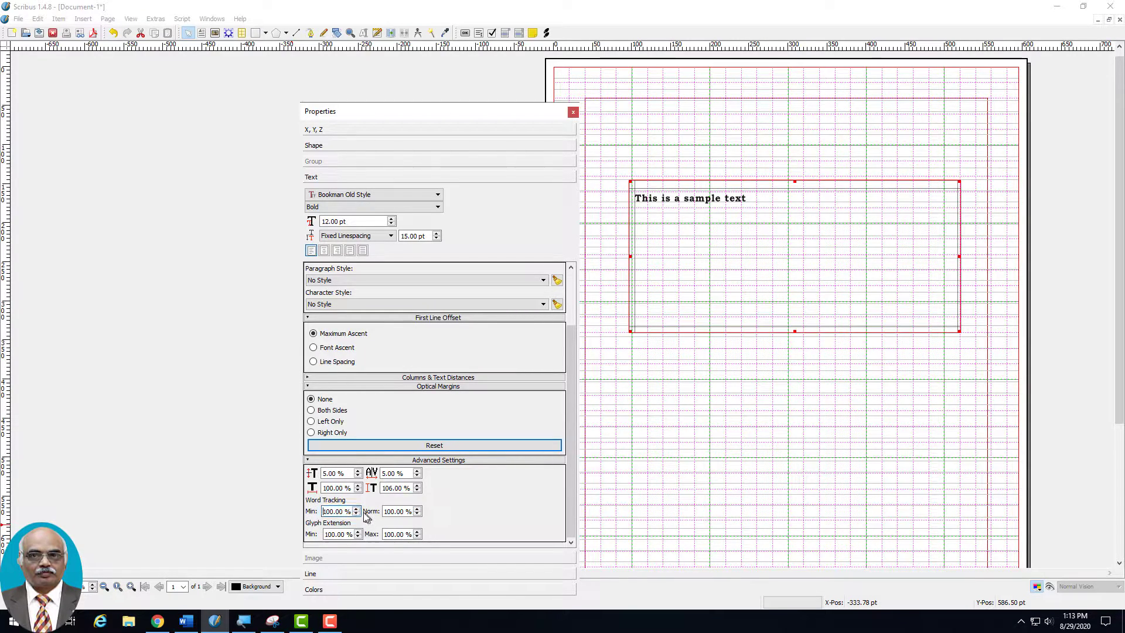
pyautogui.click(573, 113)
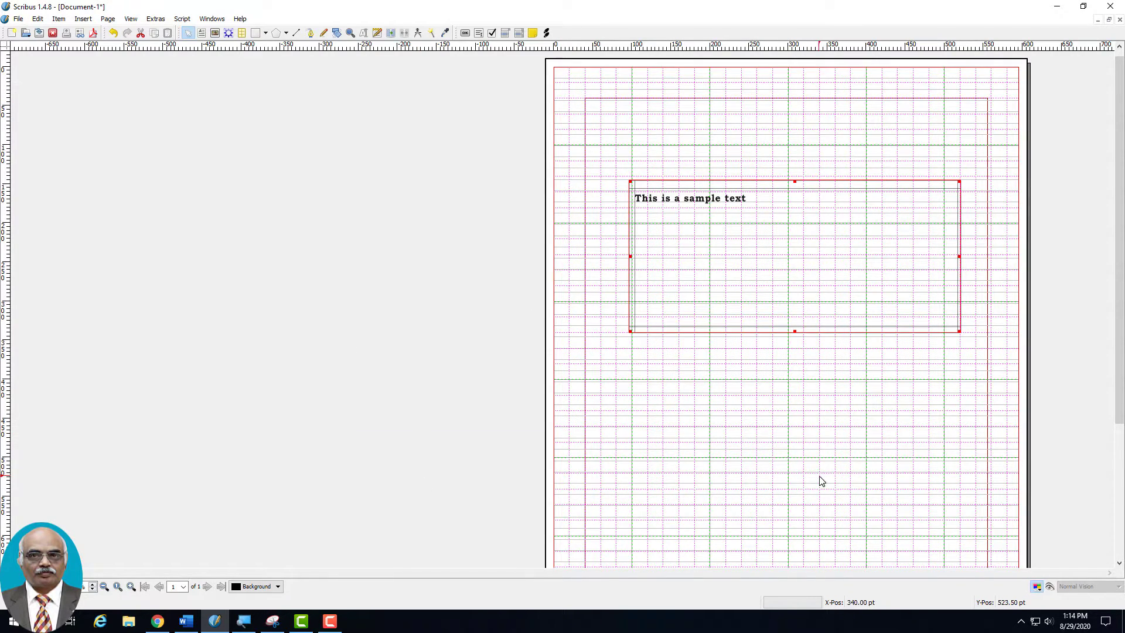
# Open the font preview and view Bodoni MT Poster Compressed, Book Antiqua Bold and Book Antiqua Bold Italic.
pyautogui.click(156, 21)
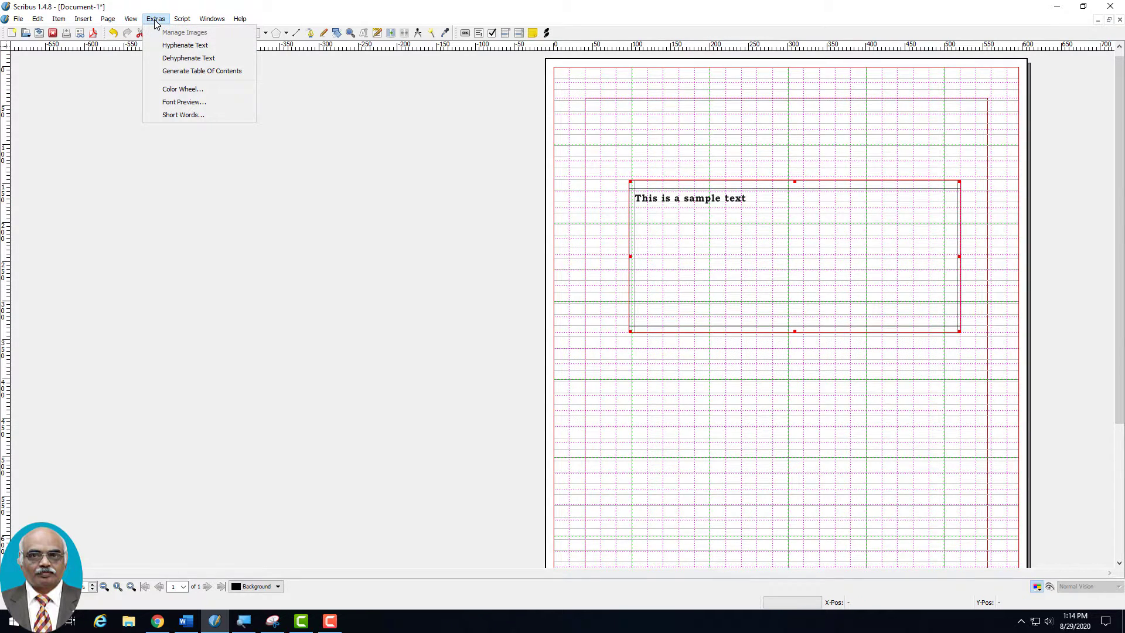
pyautogui.click(165, 103)
pyautogui.moveTo(447, 167); pyautogui.dragTo(344, 120)
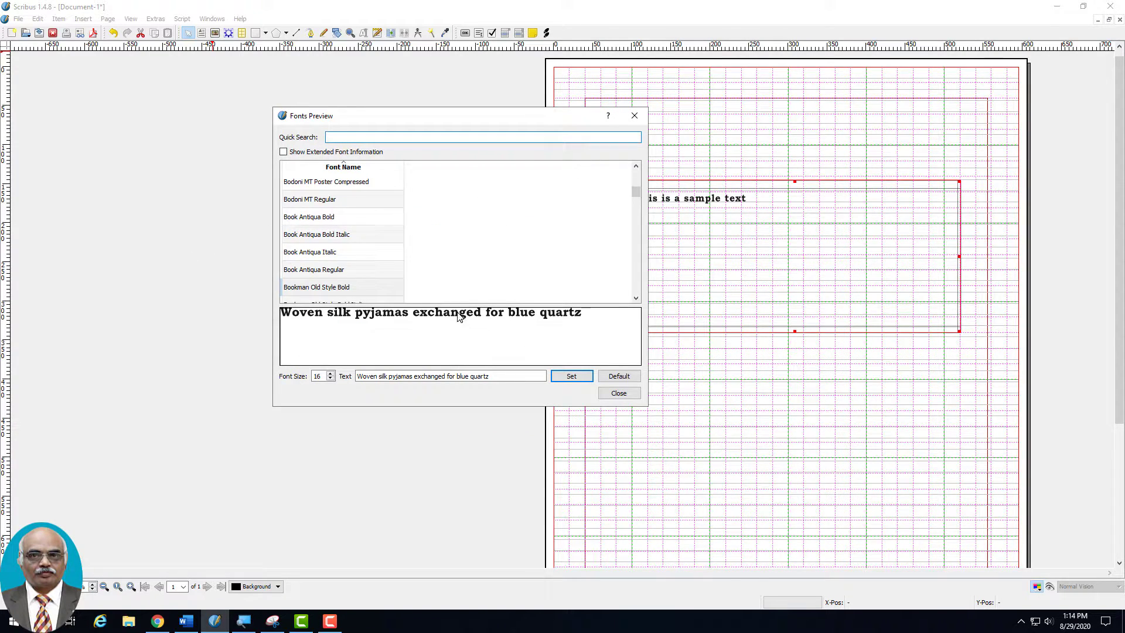
pyautogui.click(303, 187)
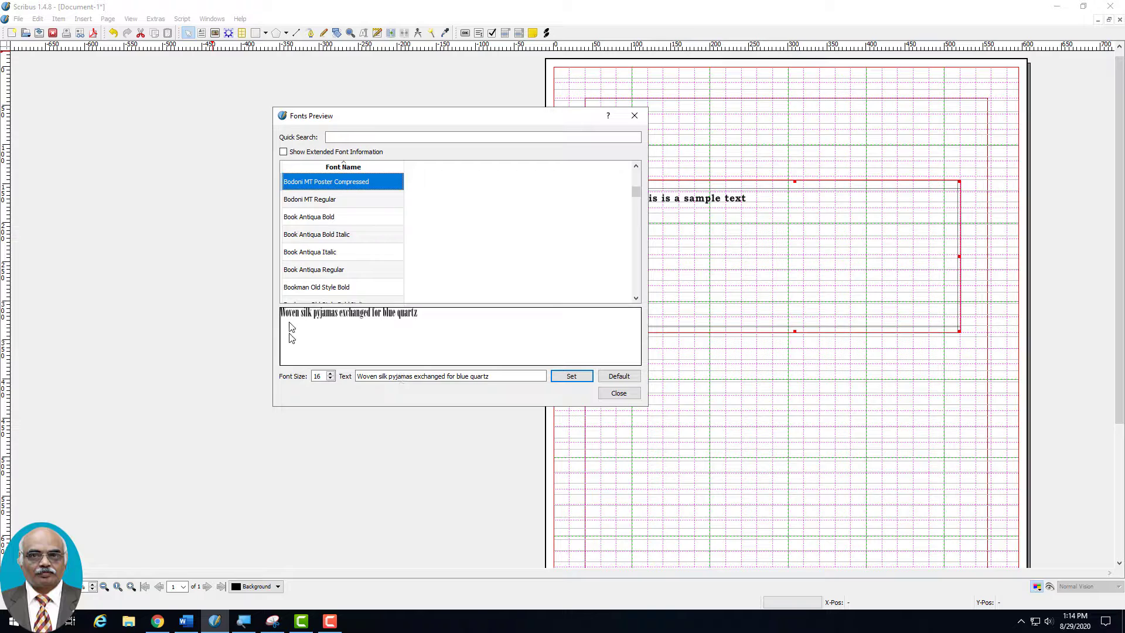
pyautogui.click(317, 222)
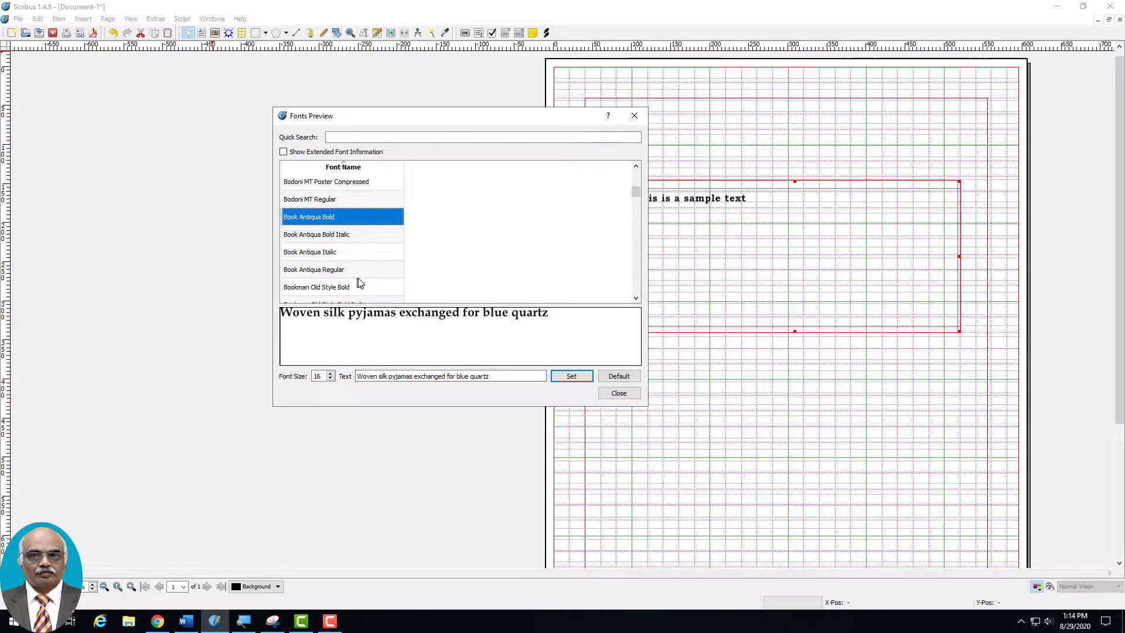
pyautogui.click(327, 237)
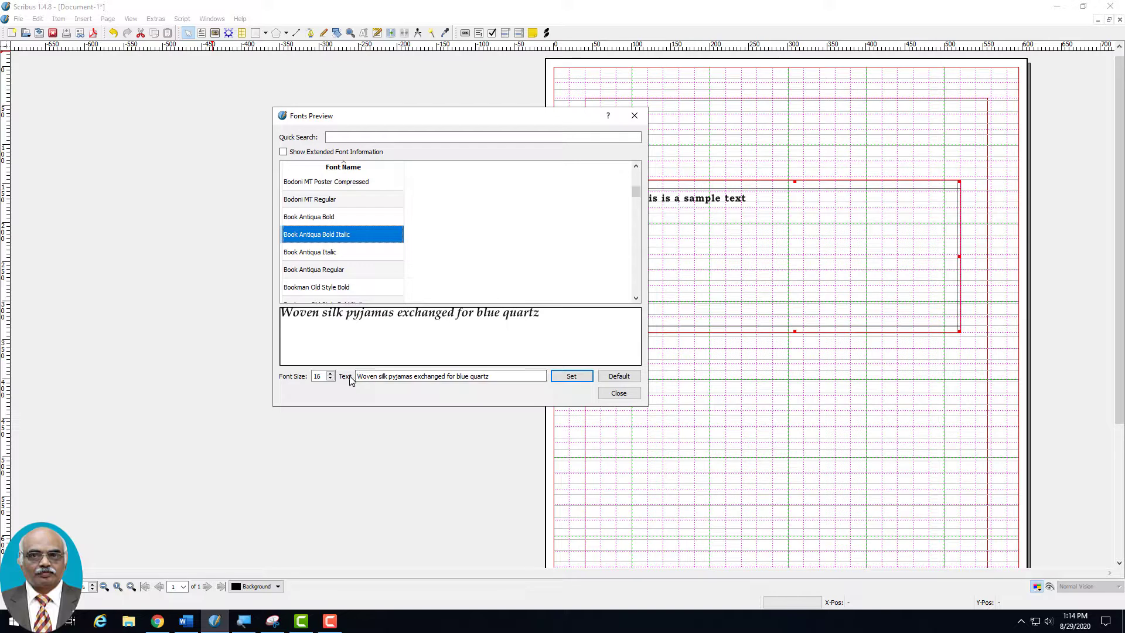
# Replace the font preview's text with "This is a sample" and apply it.
pyautogui.moveTo(358, 376); pyautogui.dragTo(537, 378)
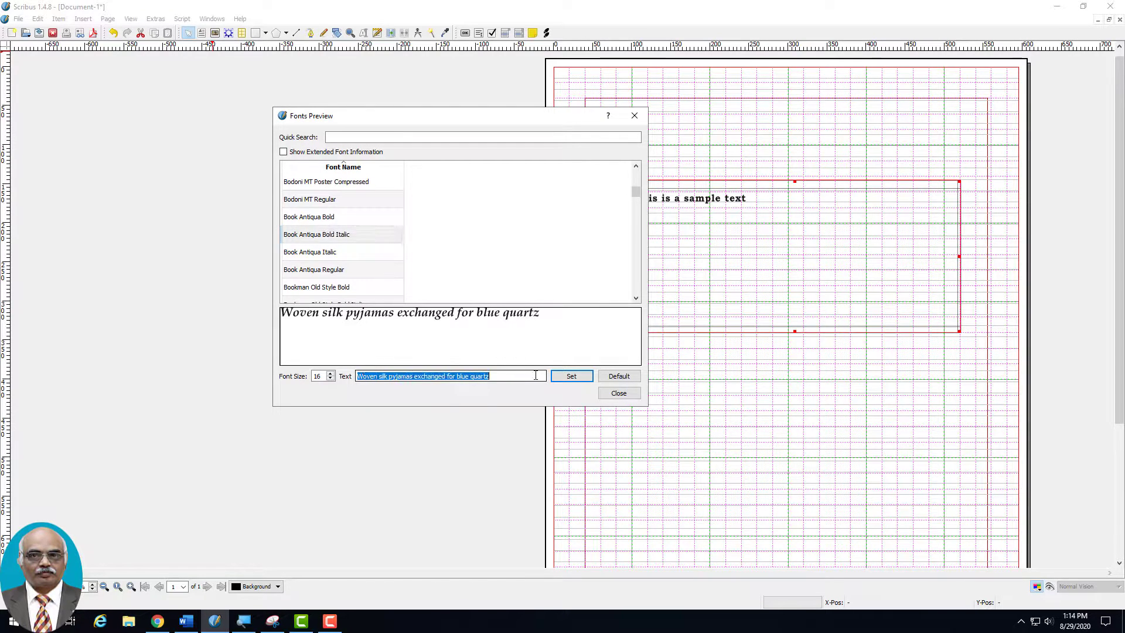
pyautogui.write('T')
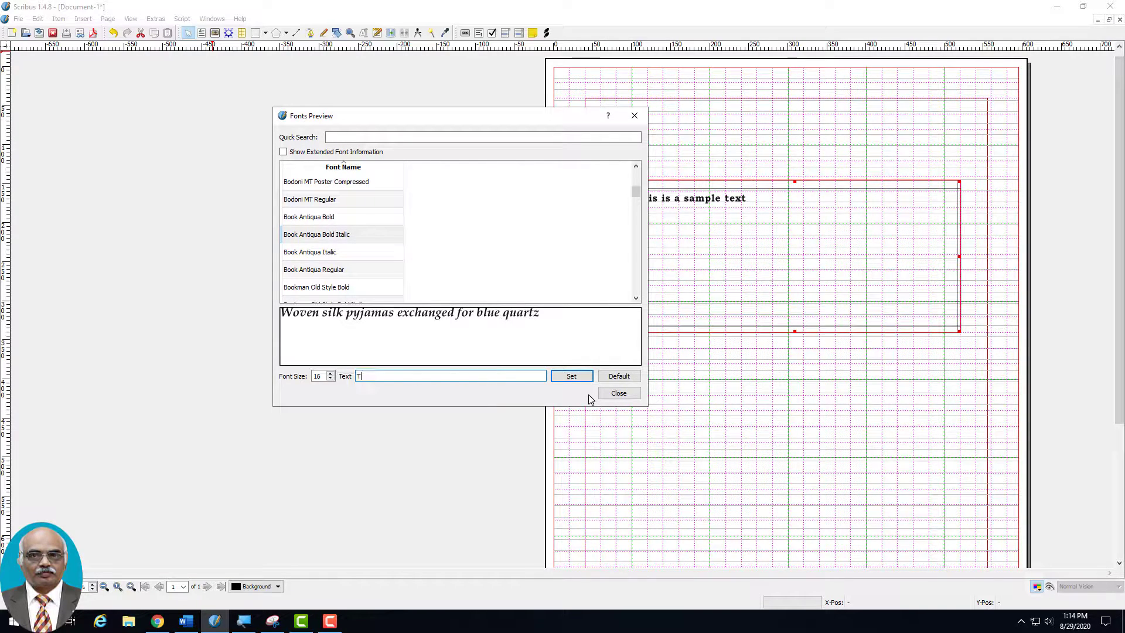
pyautogui.write('hui')
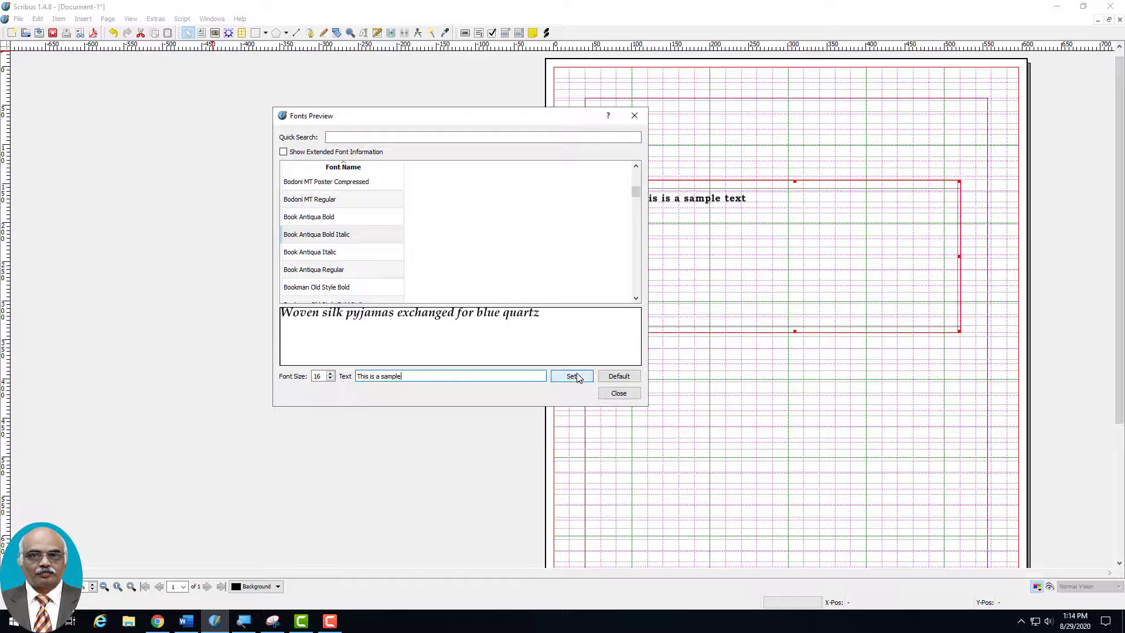
pyautogui.click(571, 376)
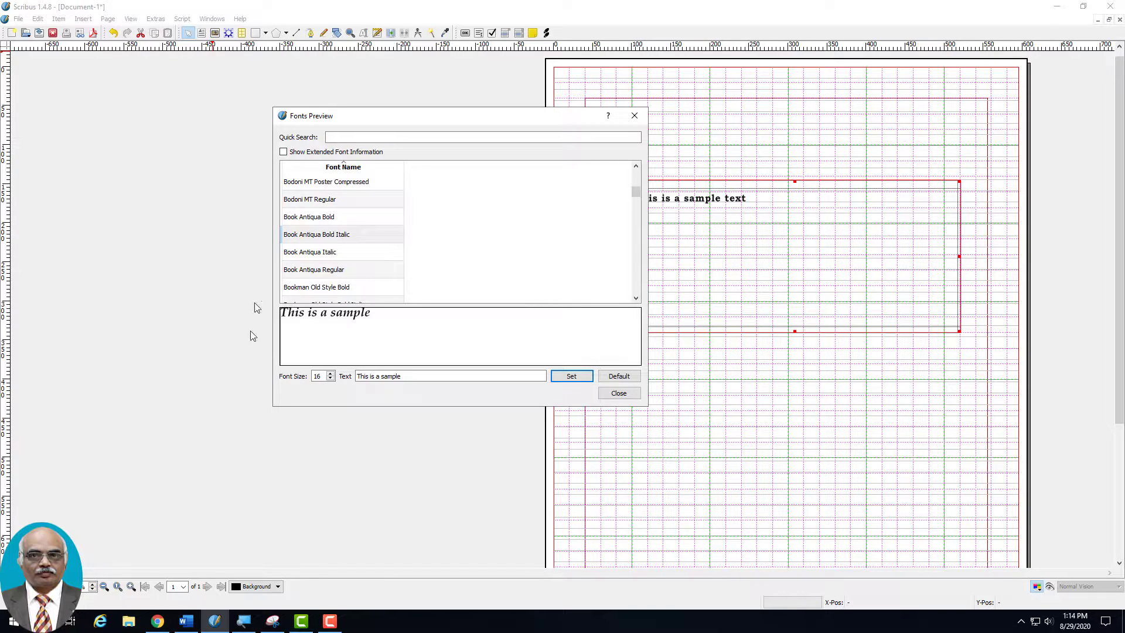
# Preview Book Antiqua Italic and Book Antiqua Regular, and enlarge the preview font size to 22.
pyautogui.click(321, 257)
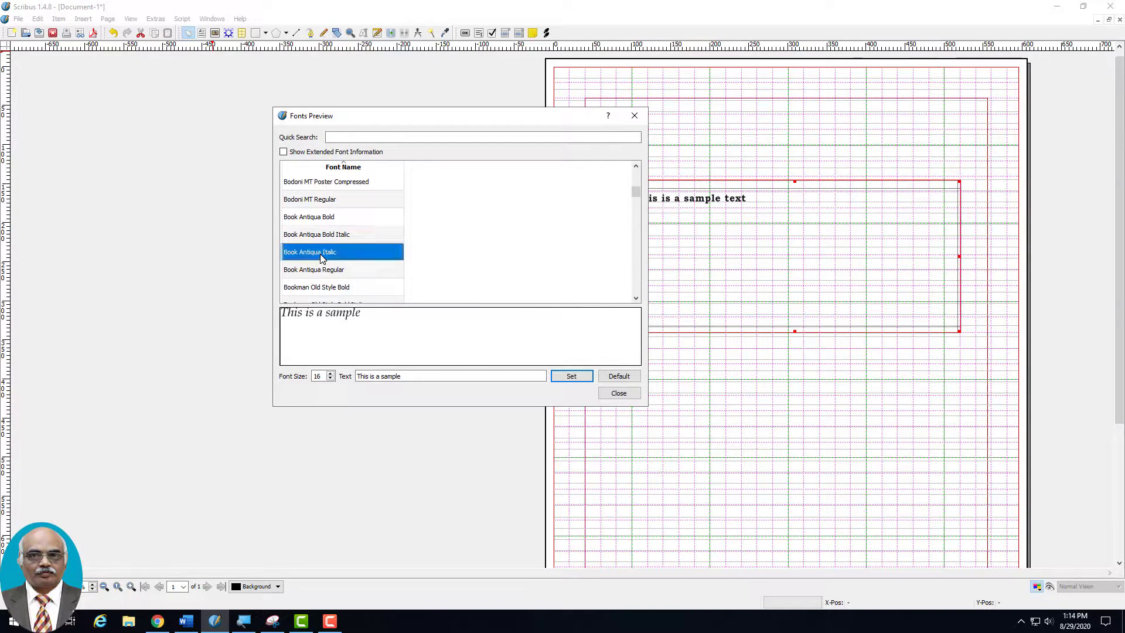
pyautogui.click(322, 271)
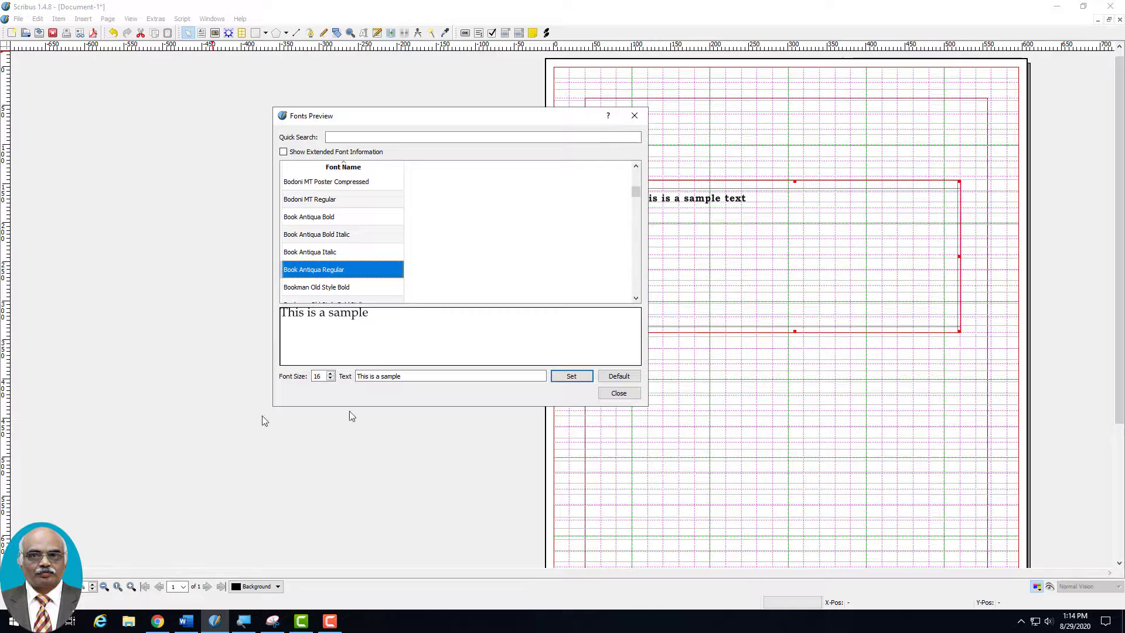
pyautogui.scroll(5, 330, 375)
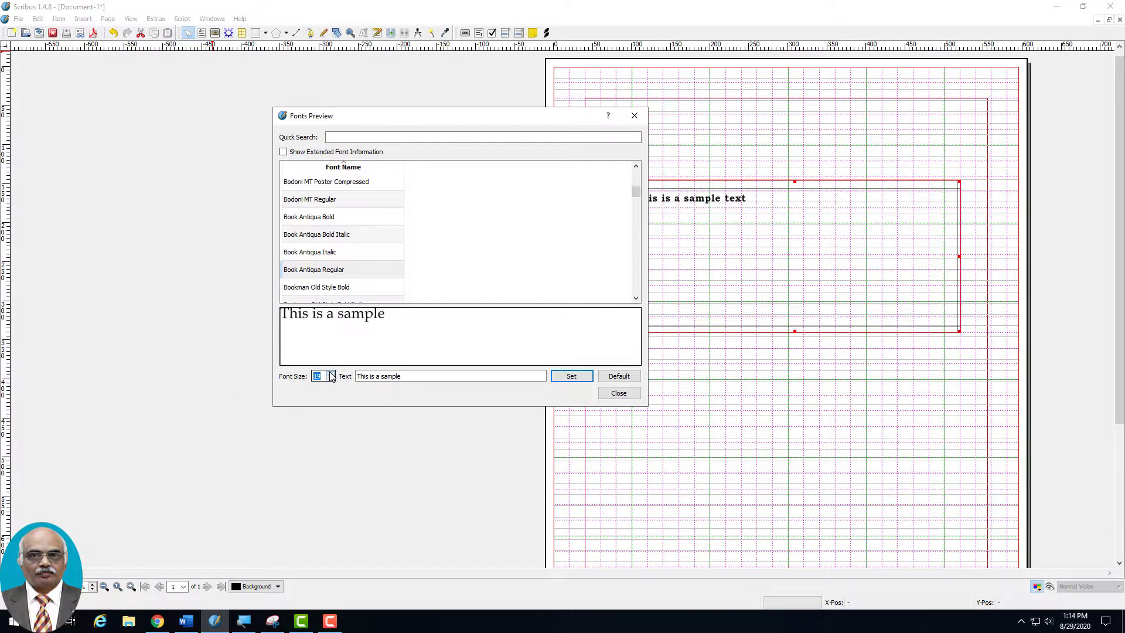
pyautogui.scroll(1, 332, 375)
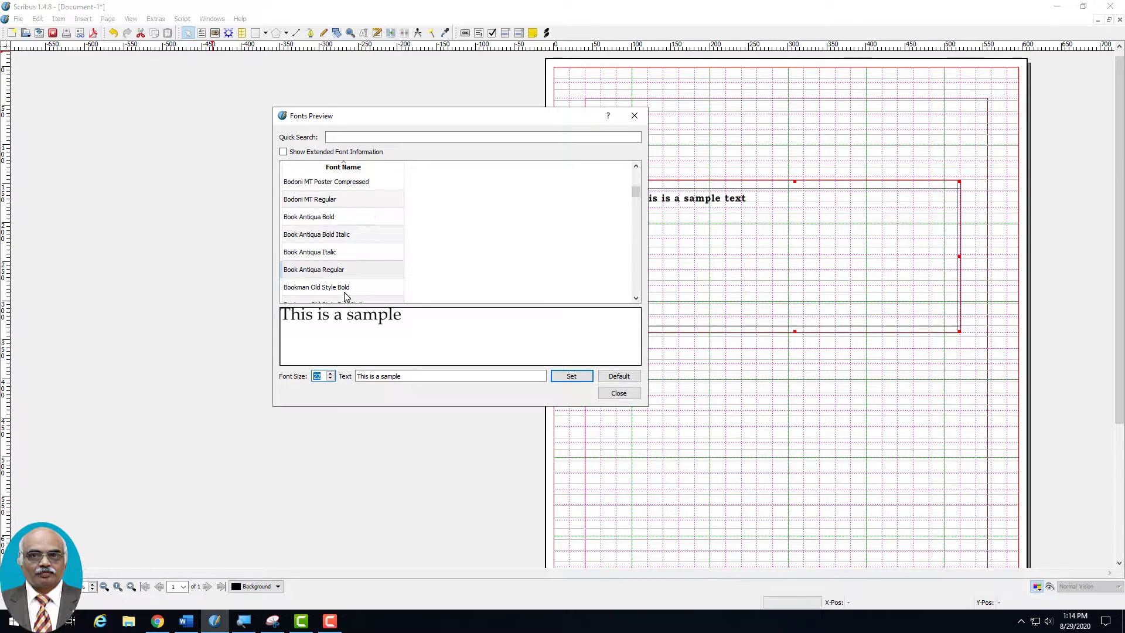
# Preview the sample in the Candara Light, Italic, Bold Italic and Regular fonts.
pyautogui.moveTo(635, 193); pyautogui.dragTo(636, 199)
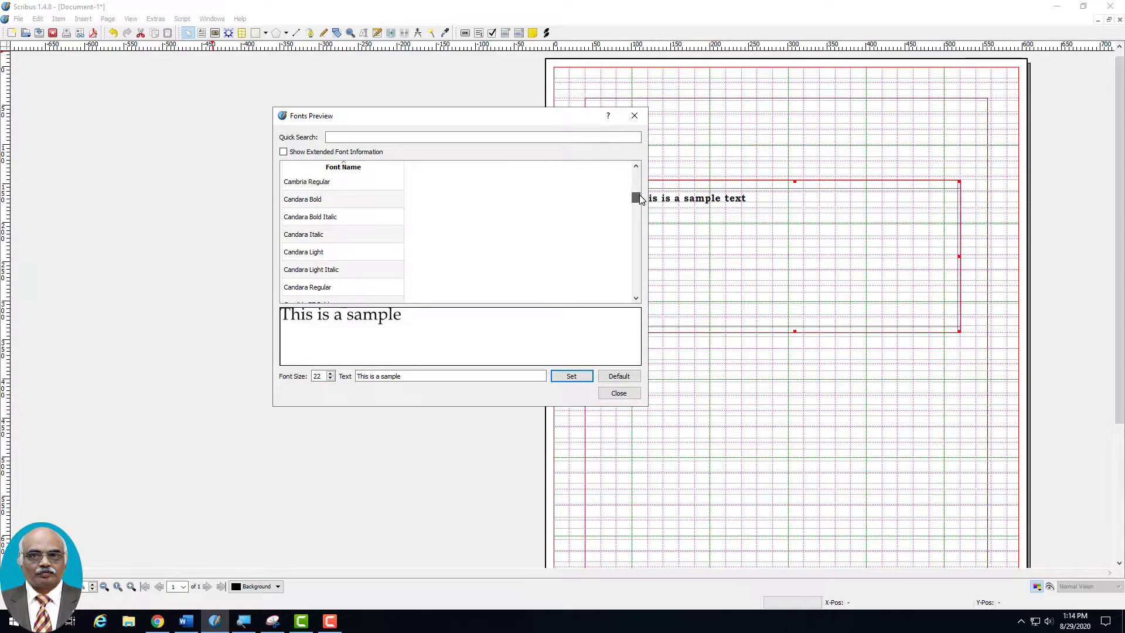
pyautogui.click(310, 253)
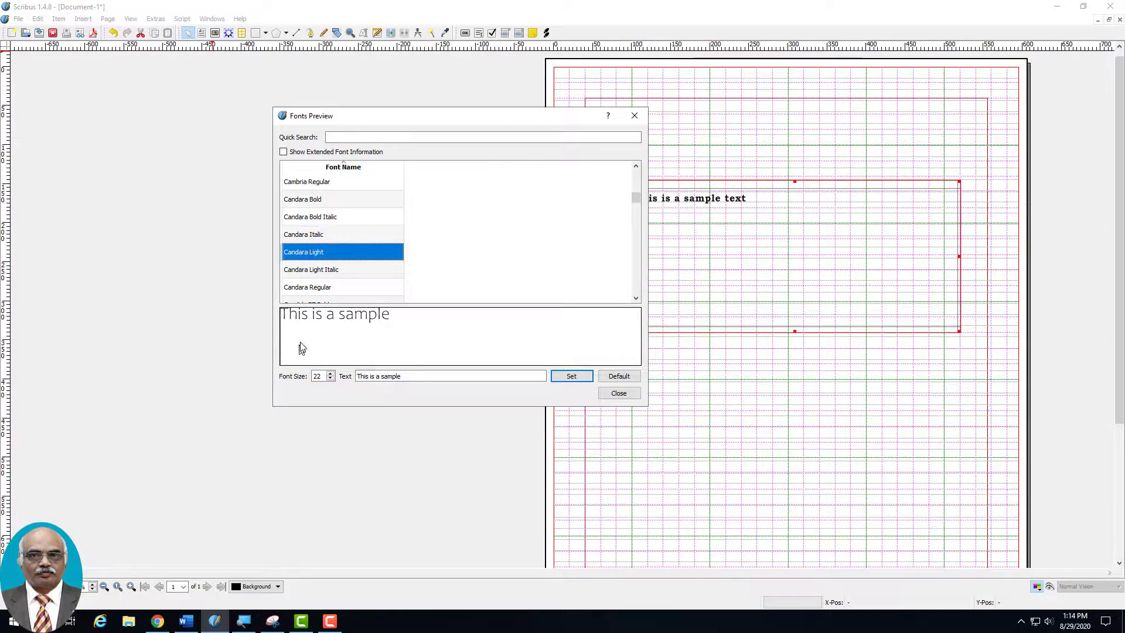
pyautogui.click(303, 236)
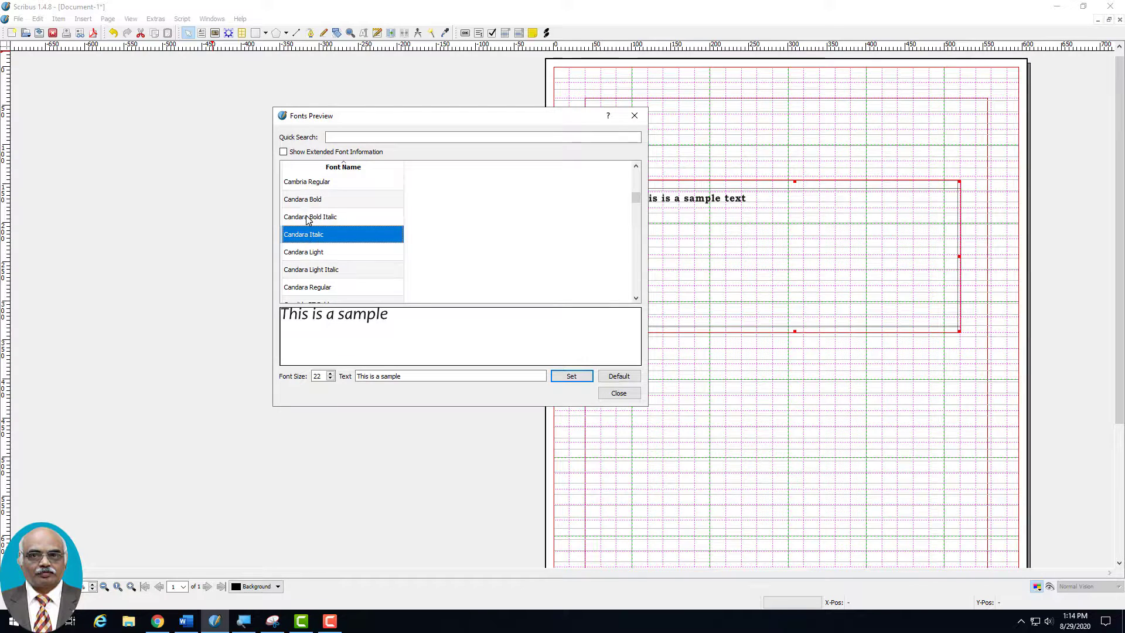
pyautogui.click(309, 218)
pyautogui.click(315, 293)
# Preview the sample in Gadugi Regular and several Garamond and GaramondNo8 fonts, and close the font preview.
pyautogui.moveTo(636, 197); pyautogui.dragTo(635, 216)
pyautogui.click(299, 273)
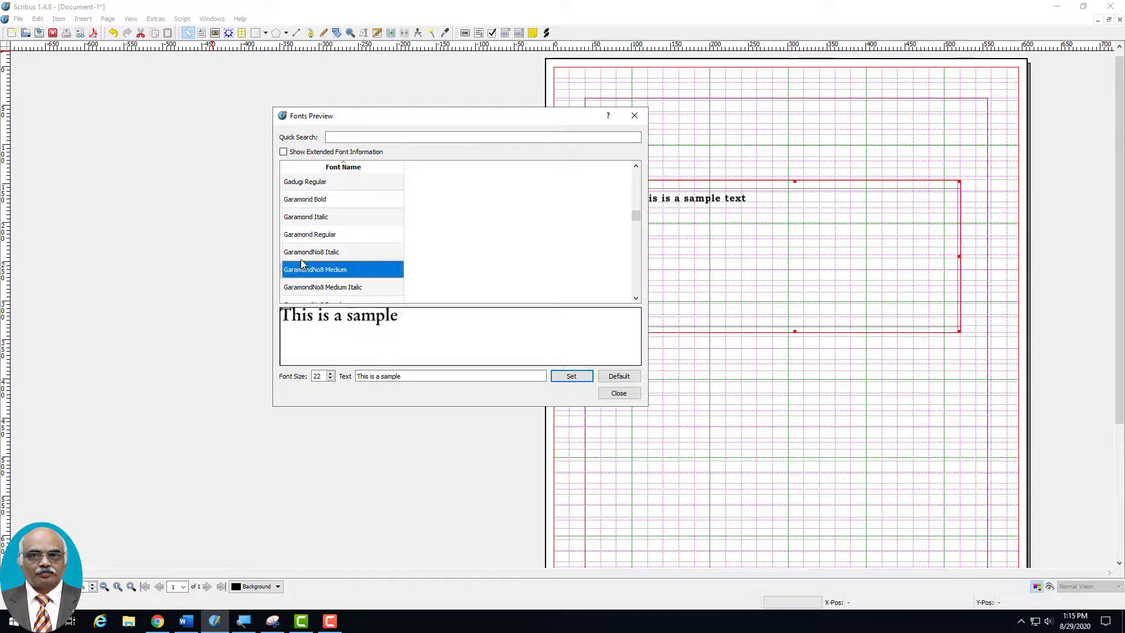
pyautogui.click(306, 184)
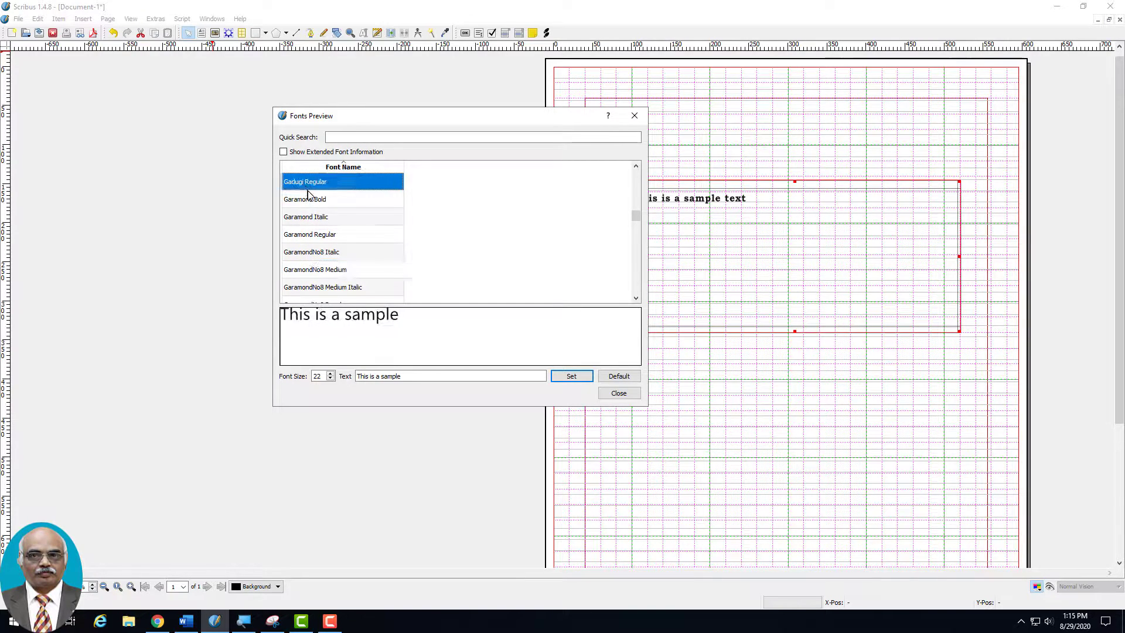
pyautogui.click(307, 199)
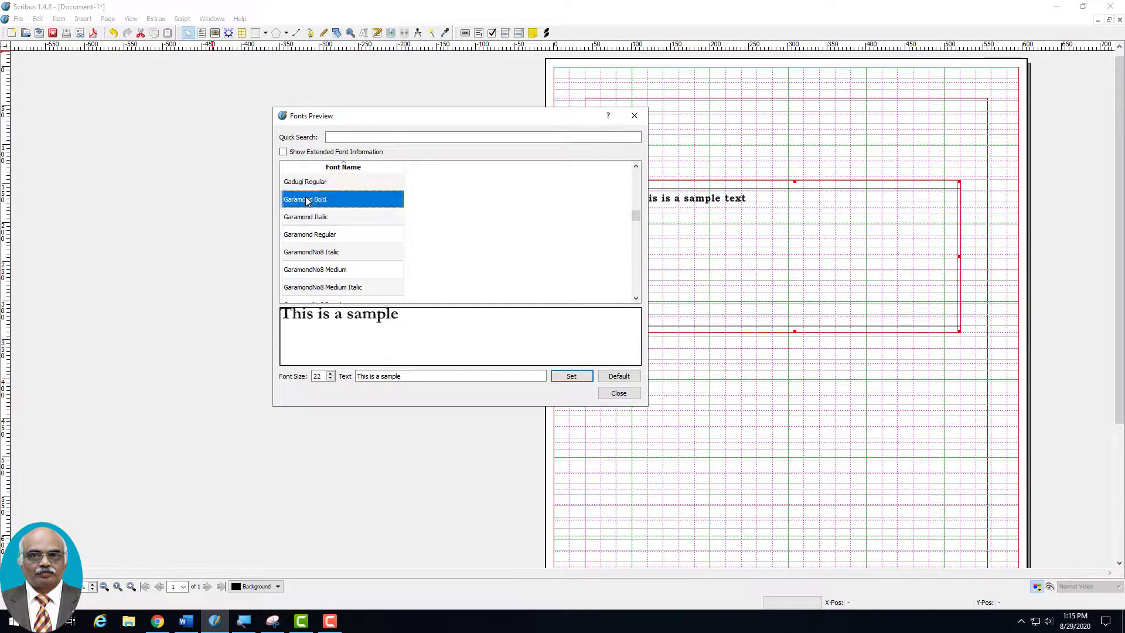
pyautogui.click(305, 235)
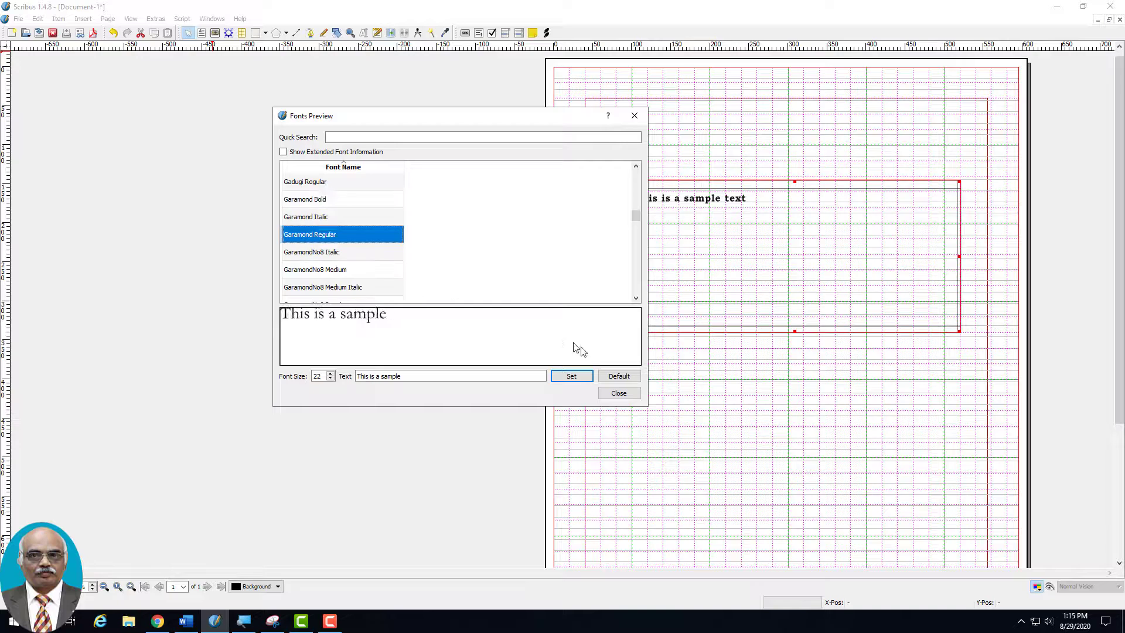
pyautogui.click(342, 288)
pyautogui.click(331, 271)
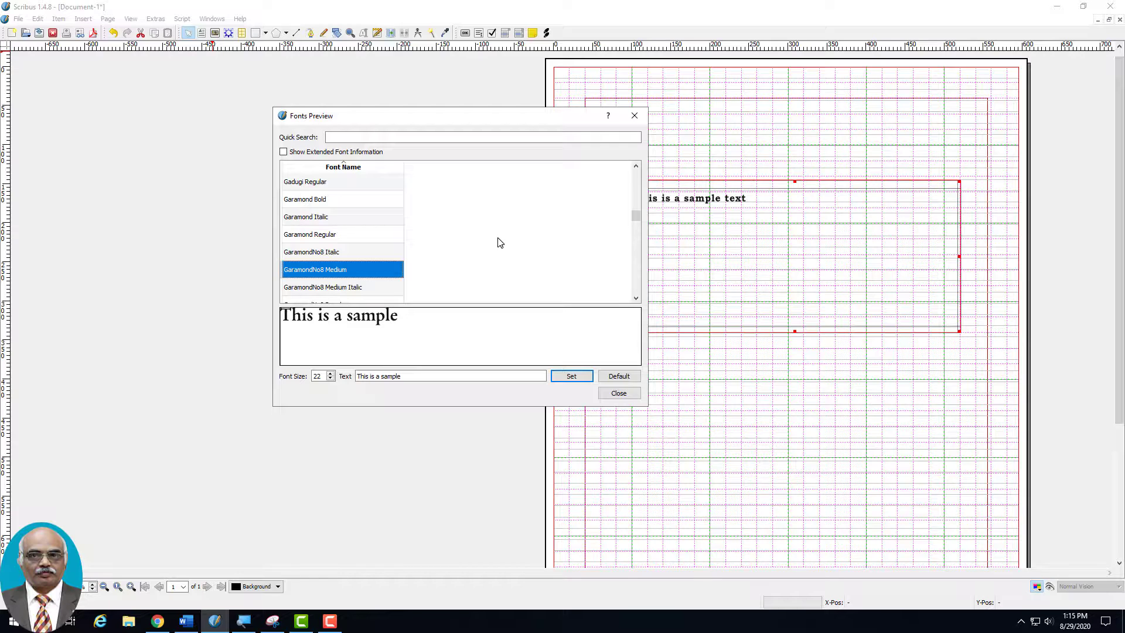
pyautogui.click(627, 399)
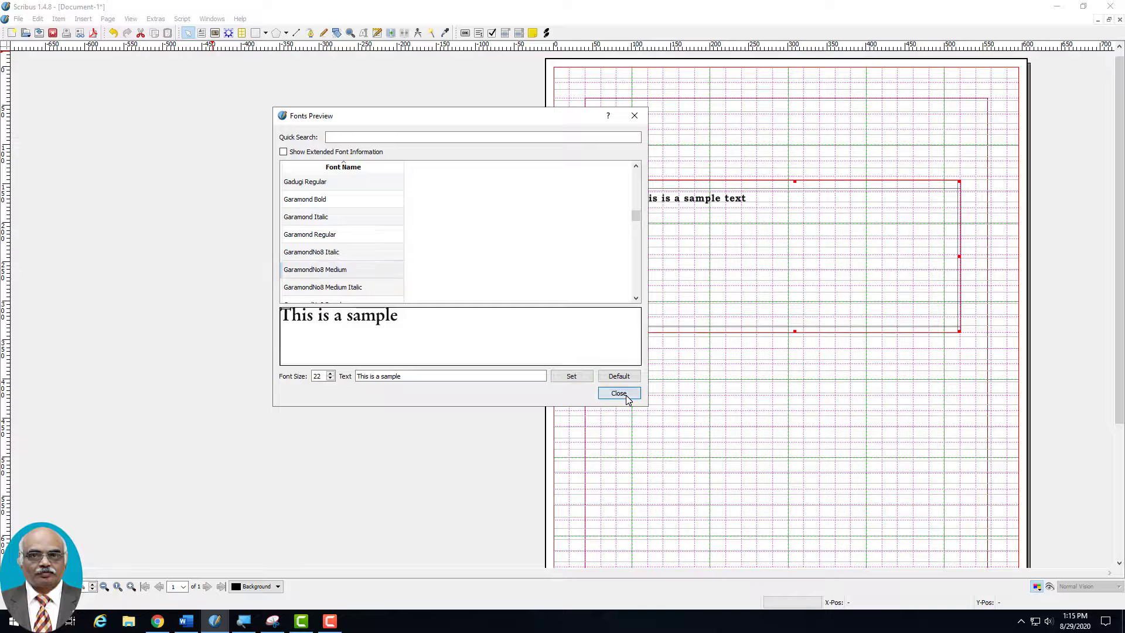
# Open the frame's text in the Story Editor and apply the shadow effect to the whole sample text.
pyautogui.rightClick(725, 223)
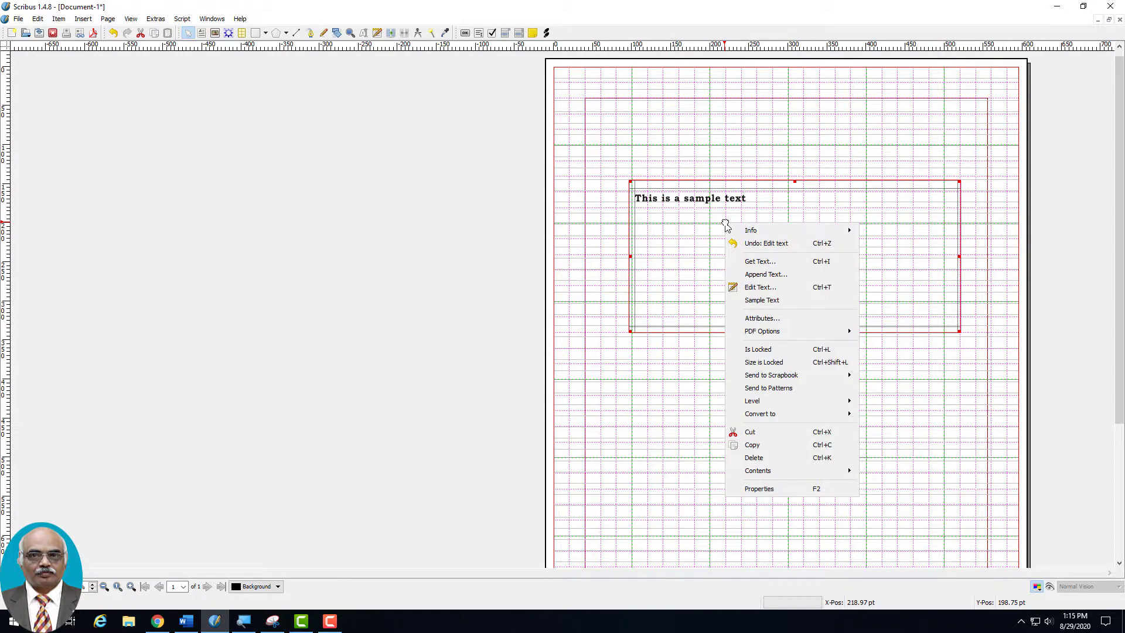
pyautogui.click(761, 293)
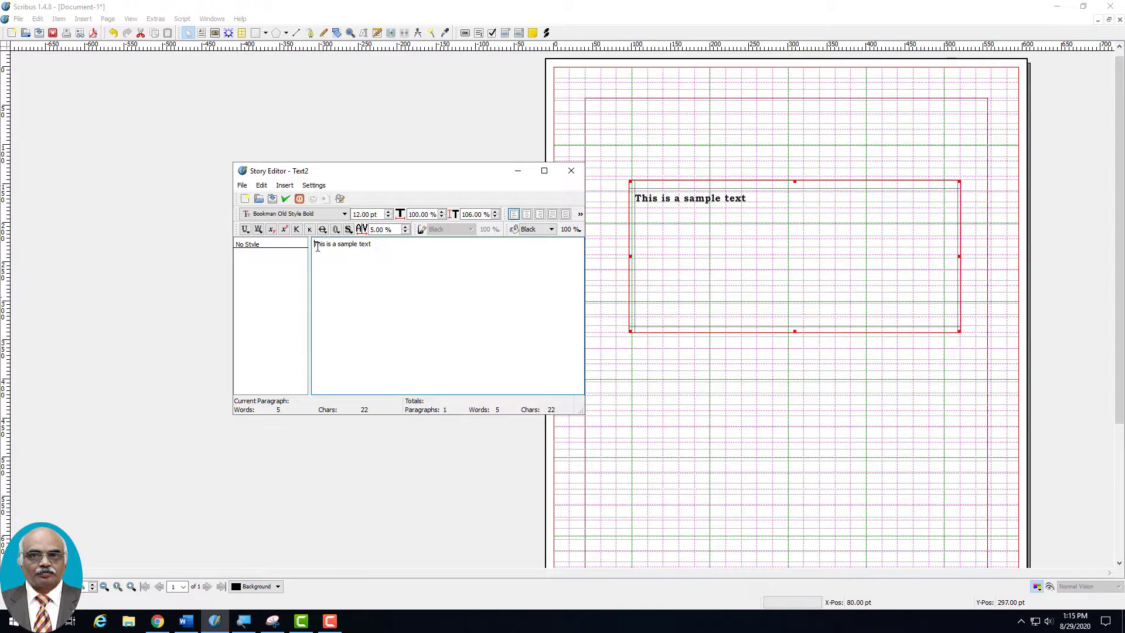
pyautogui.moveTo(313, 244); pyautogui.dragTo(377, 246)
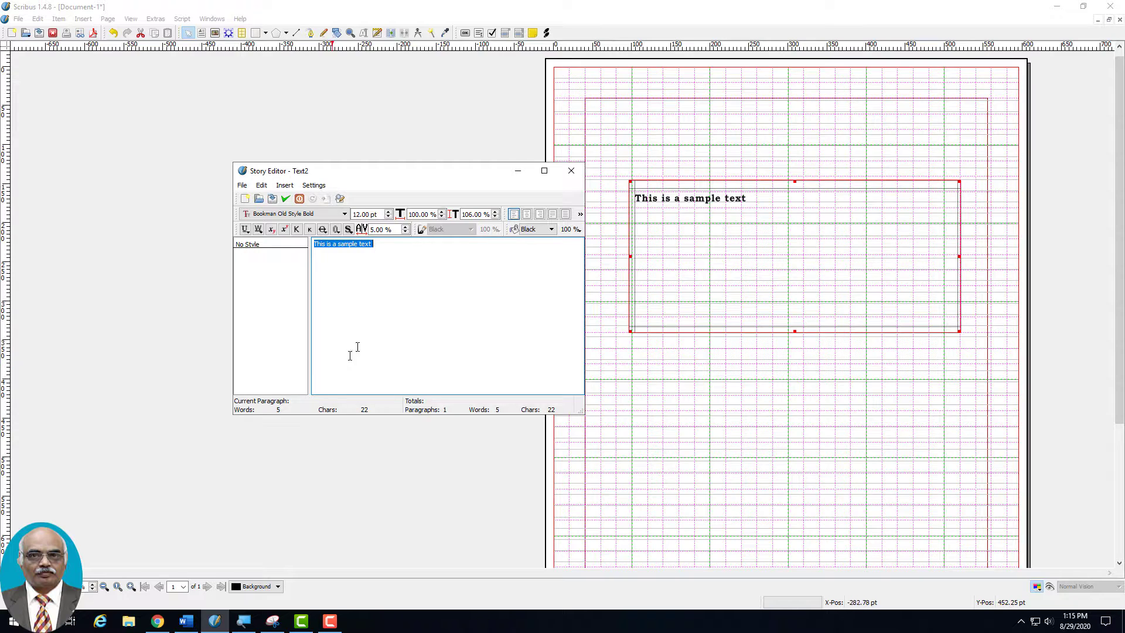
pyautogui.click(348, 229)
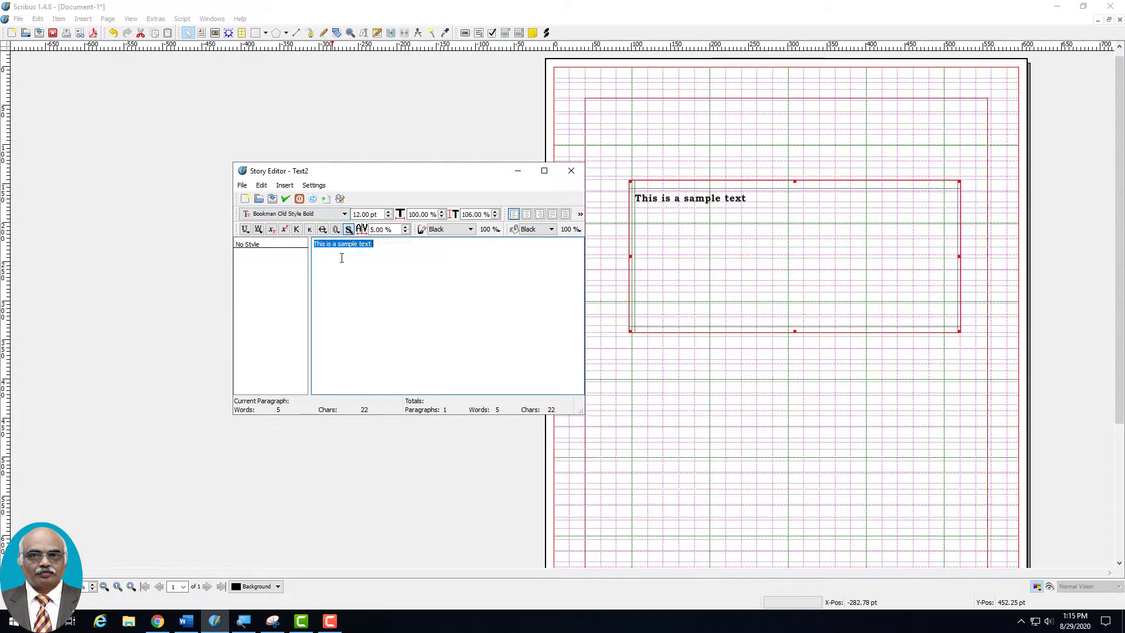
# Update the text frame with the shadow, set the shadow's X-Offset to 12% and adjust its Y-Offset.
pyautogui.click(326, 199)
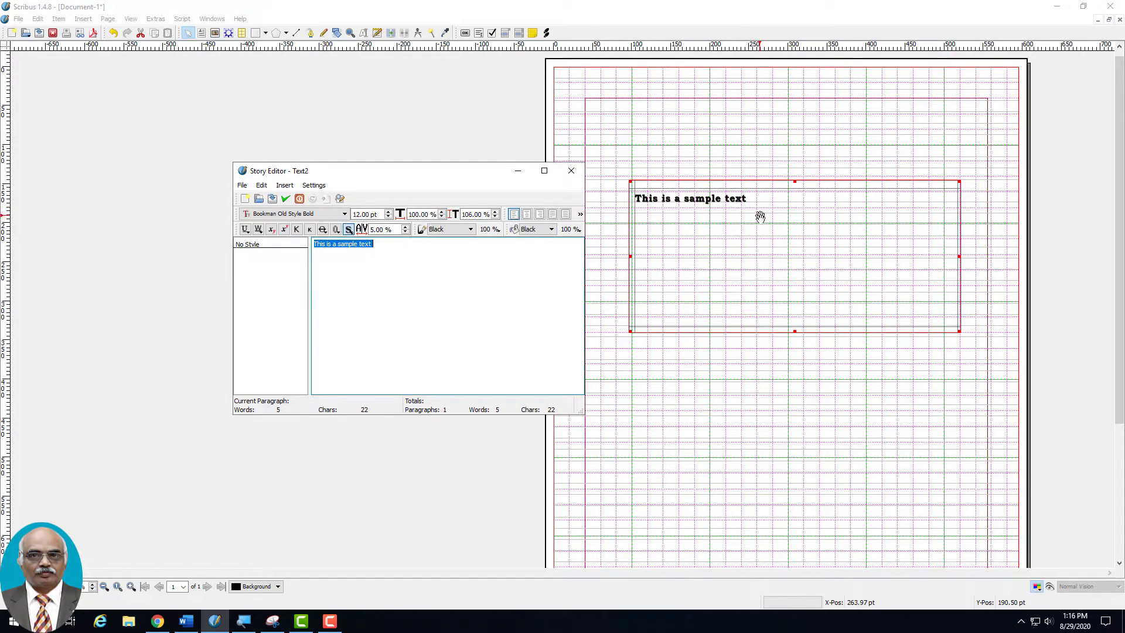
pyautogui.click(351, 235)
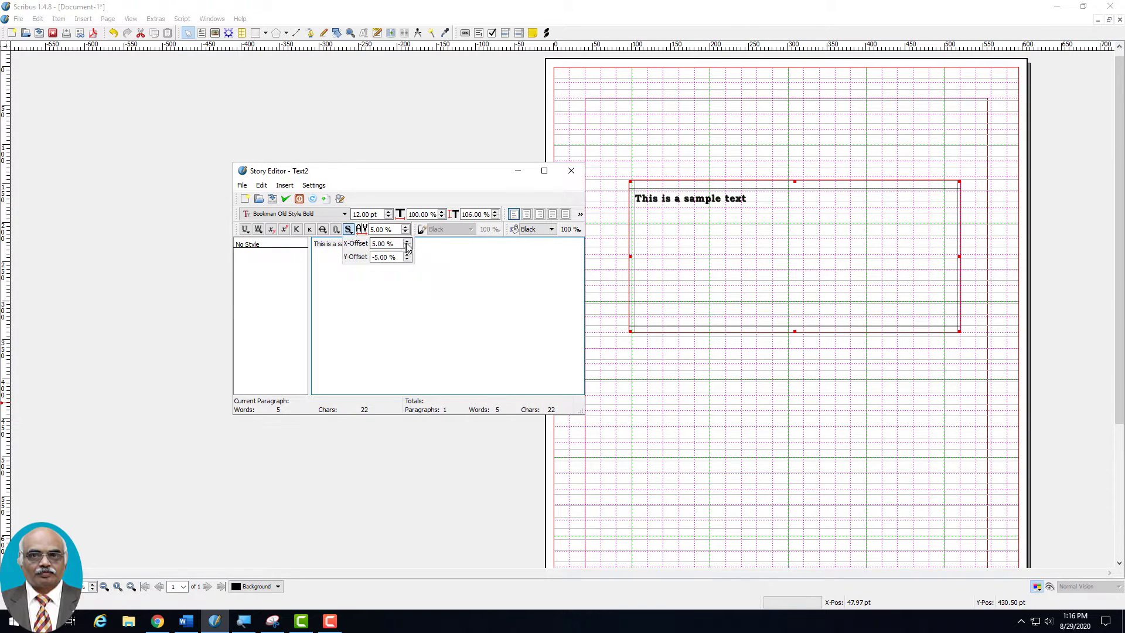
pyautogui.click(408, 242)
pyautogui.click(408, 242)
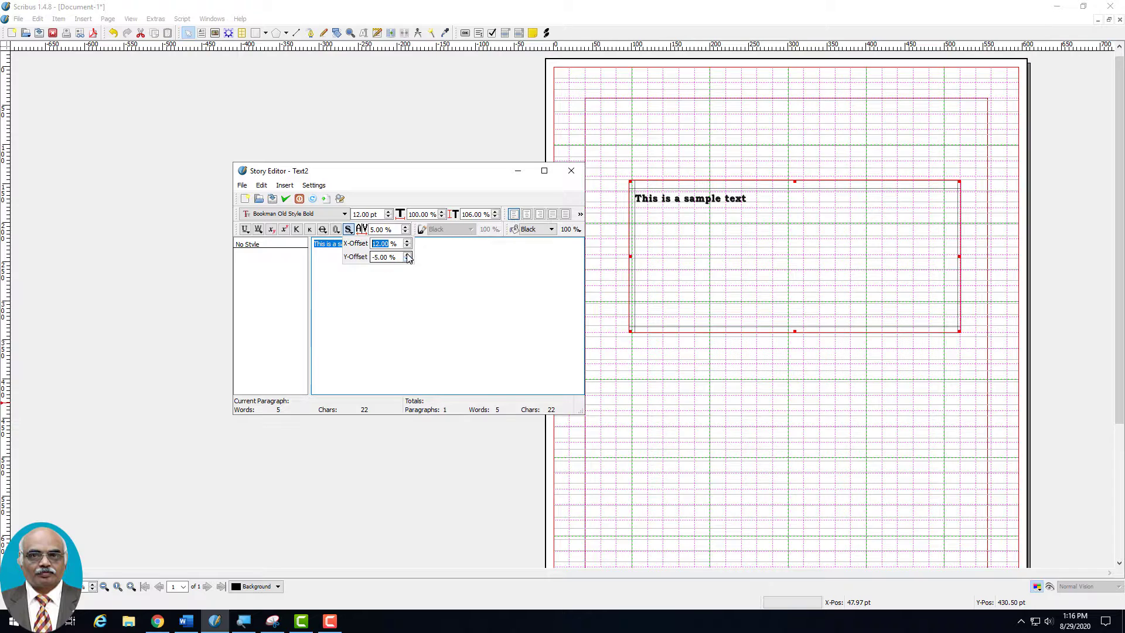
pyautogui.click(407, 254)
pyautogui.click(327, 200)
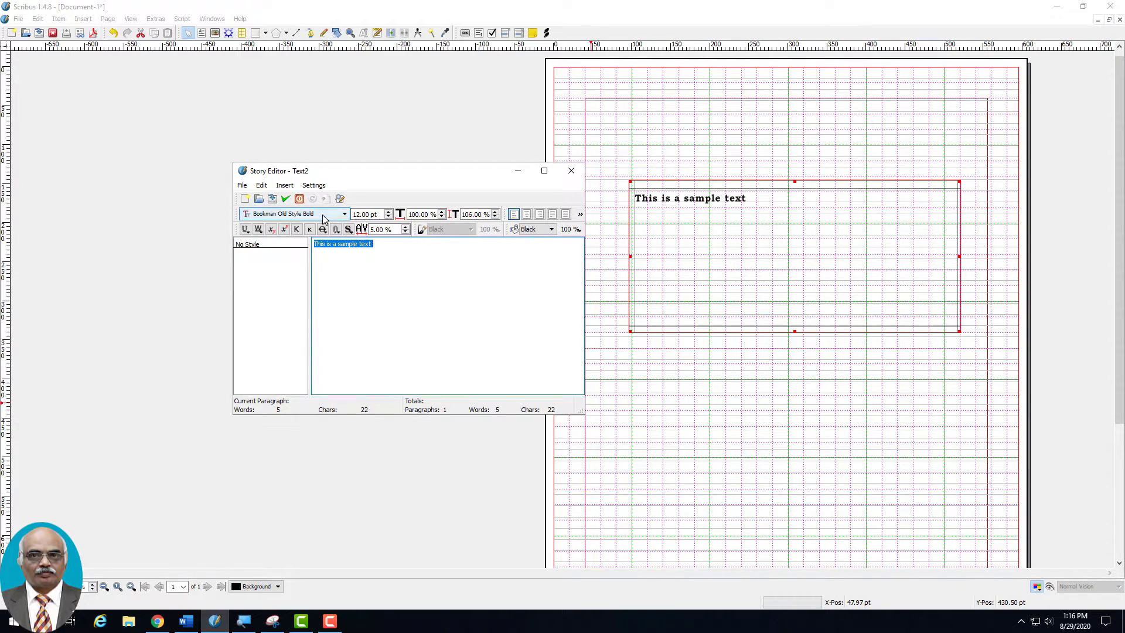
# Reselect the whole sample text, switch the shadow effect on again and update the text frame.
pyautogui.click(349, 229)
pyautogui.click(378, 262)
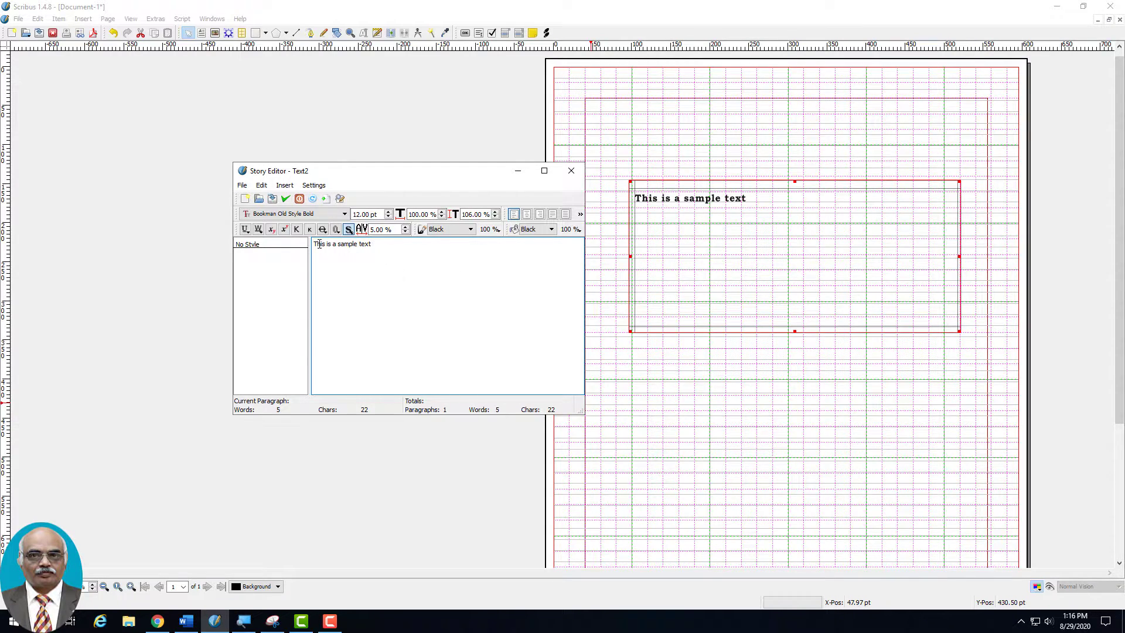
pyautogui.moveTo(313, 244); pyautogui.dragTo(396, 253)
pyautogui.click(349, 231)
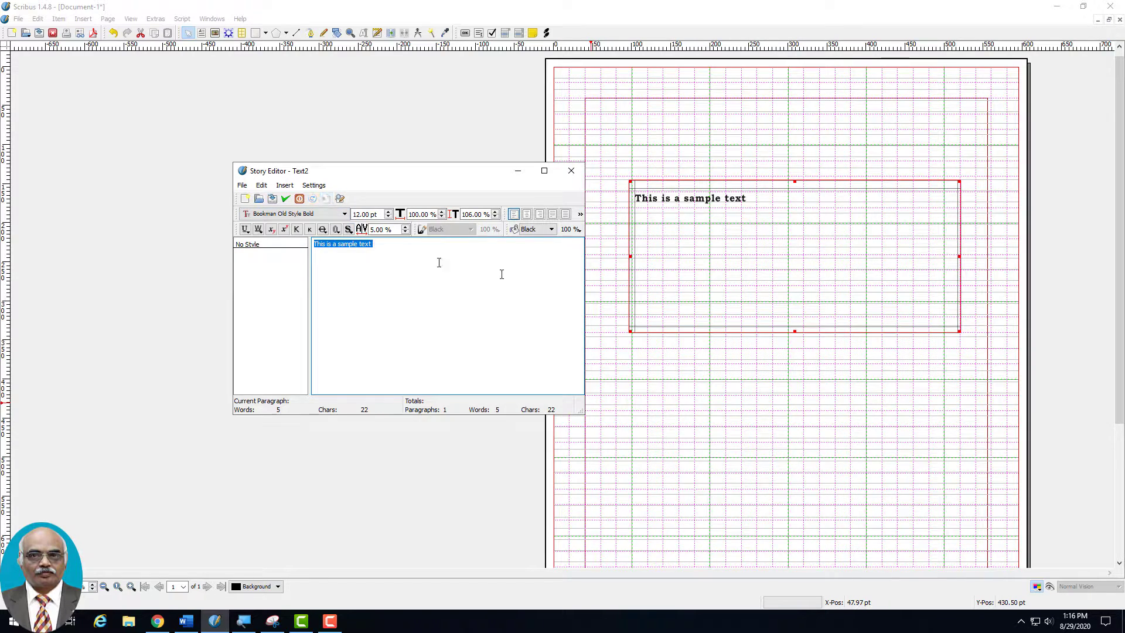
pyautogui.click(367, 245)
pyautogui.click(349, 230)
pyautogui.click(350, 230)
pyautogui.moveTo(378, 249); pyautogui.dragTo(304, 235)
pyautogui.click(349, 231)
pyautogui.click(325, 199)
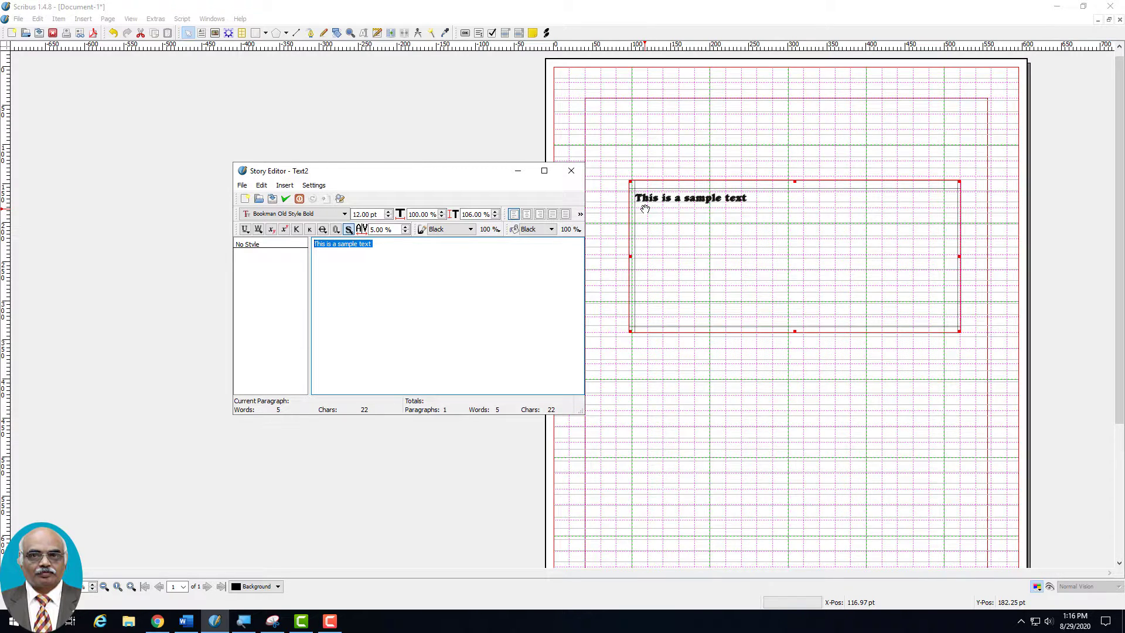
# Remove the shadow effect from the sample text and update the text frame.
pyautogui.click(349, 229)
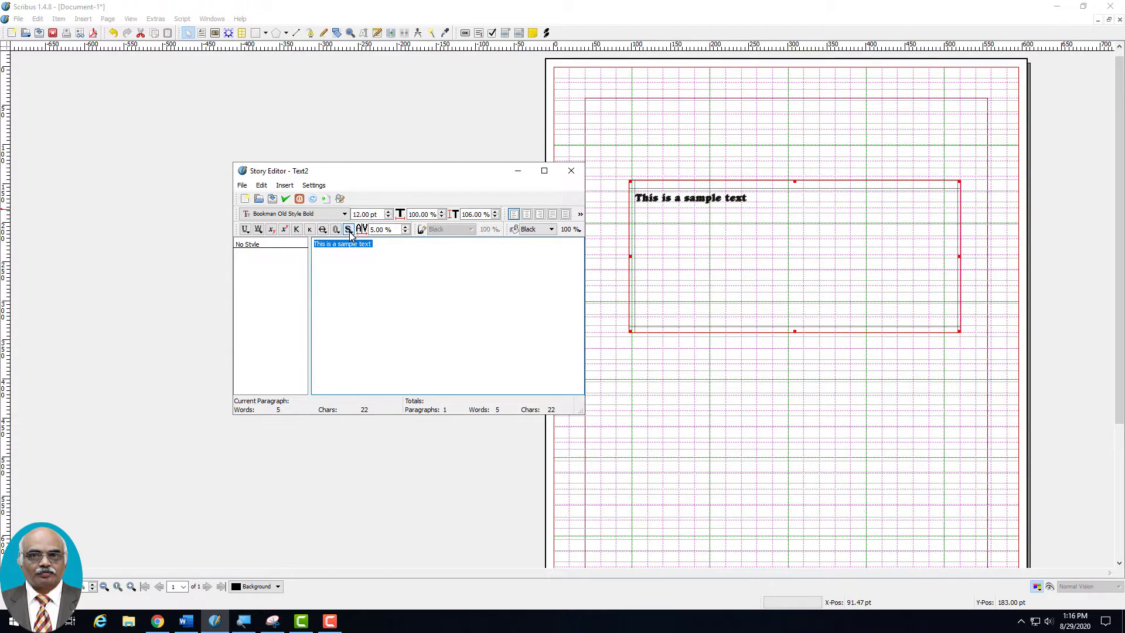
pyautogui.rightClick(349, 231)
pyautogui.click(342, 256)
pyautogui.moveTo(369, 244); pyautogui.dragTo(314, 244)
pyautogui.click(350, 230)
pyautogui.click(313, 283)
pyautogui.moveTo(386, 246); pyautogui.dragTo(212, 224)
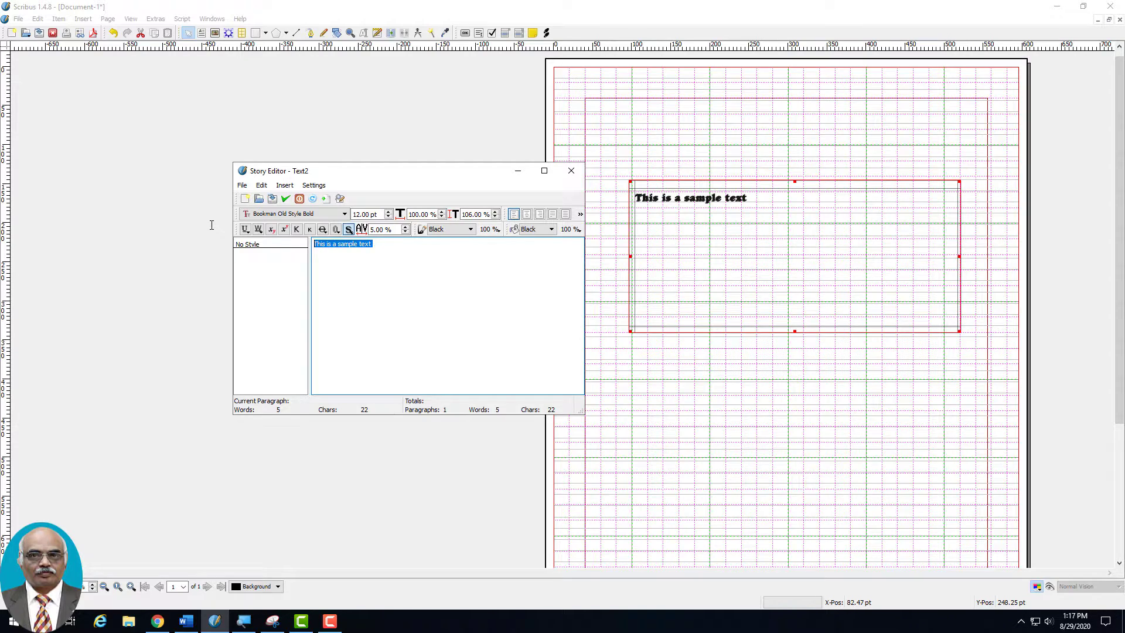
pyautogui.click(348, 230)
pyautogui.click(462, 294)
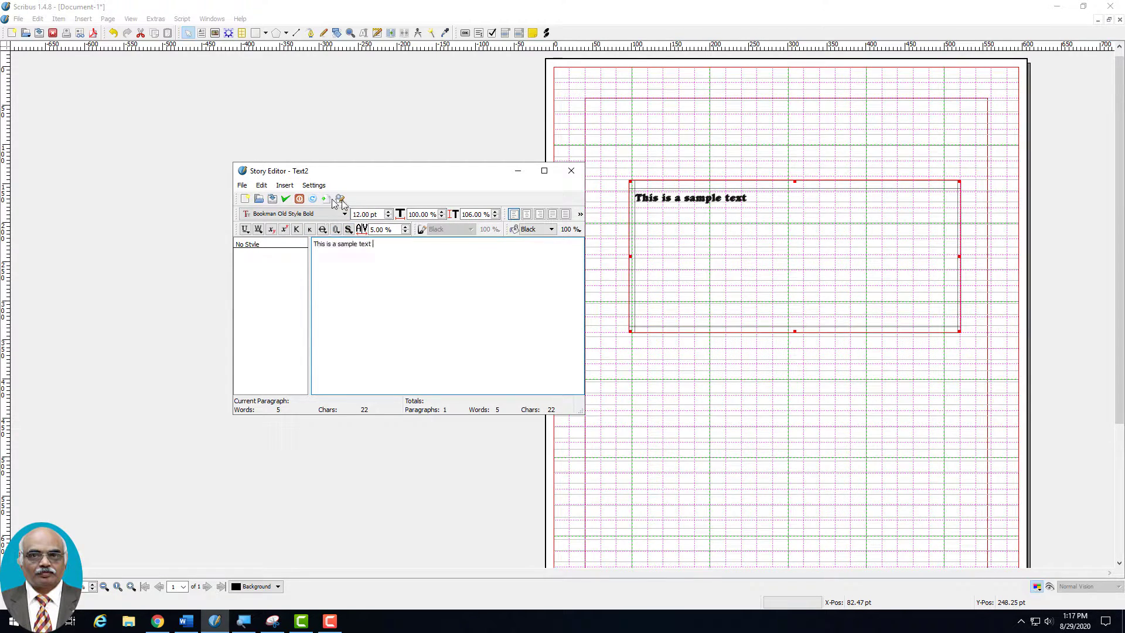
pyautogui.click(328, 200)
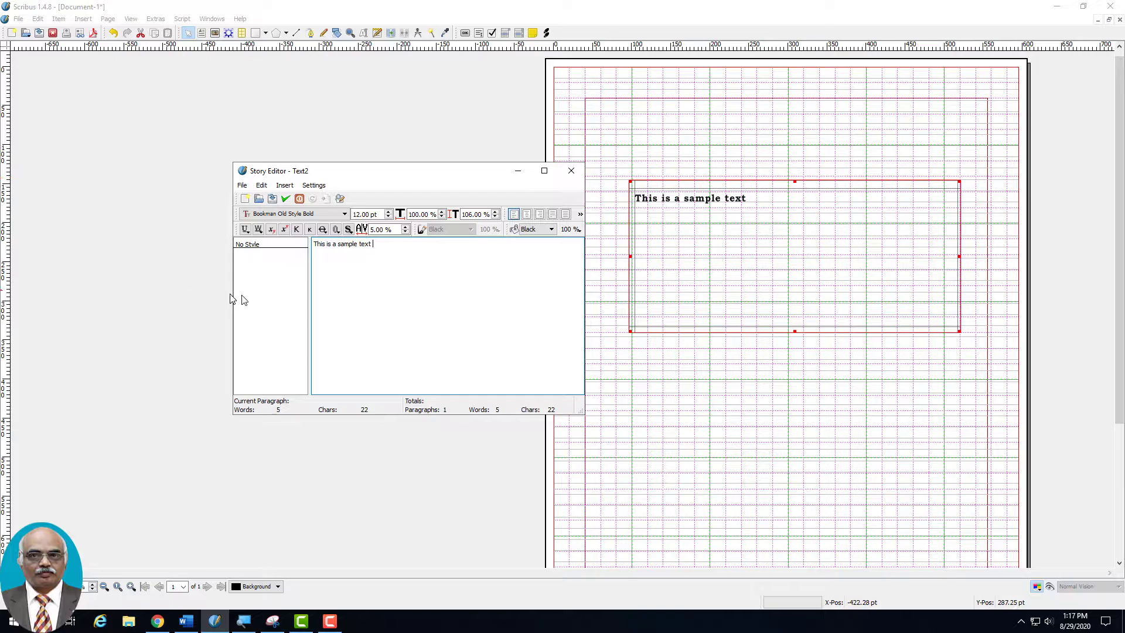
# Apply the shadow effect to the whole sample text again and update the text frame.
pyautogui.moveTo(378, 244); pyautogui.dragTo(314, 245)
pyautogui.click(348, 231)
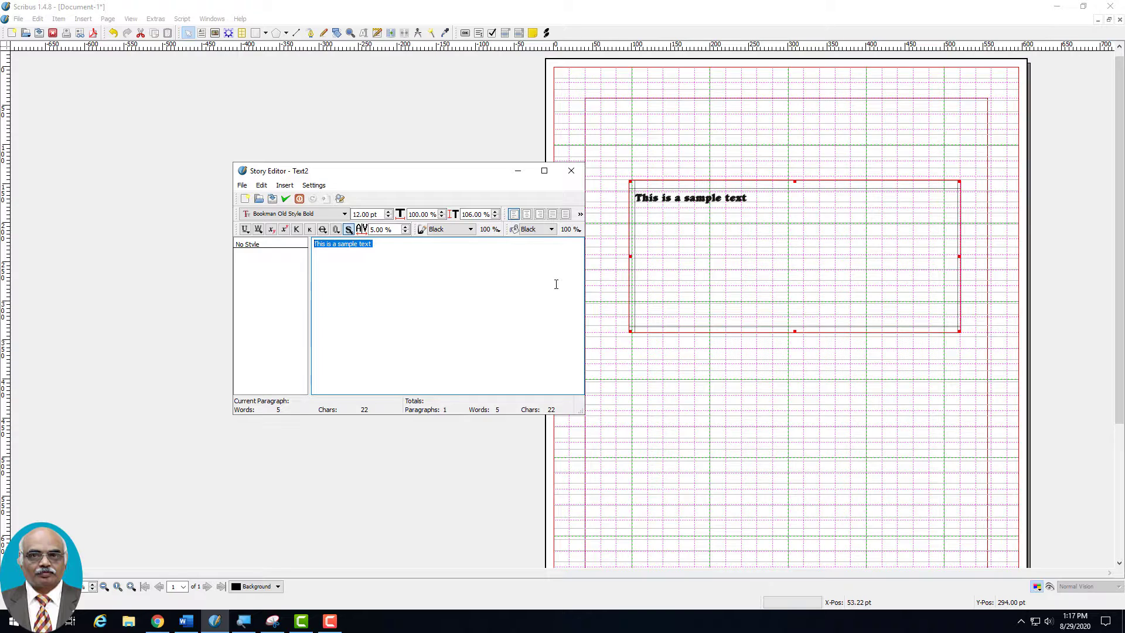
pyautogui.doubleClick(770, 201)
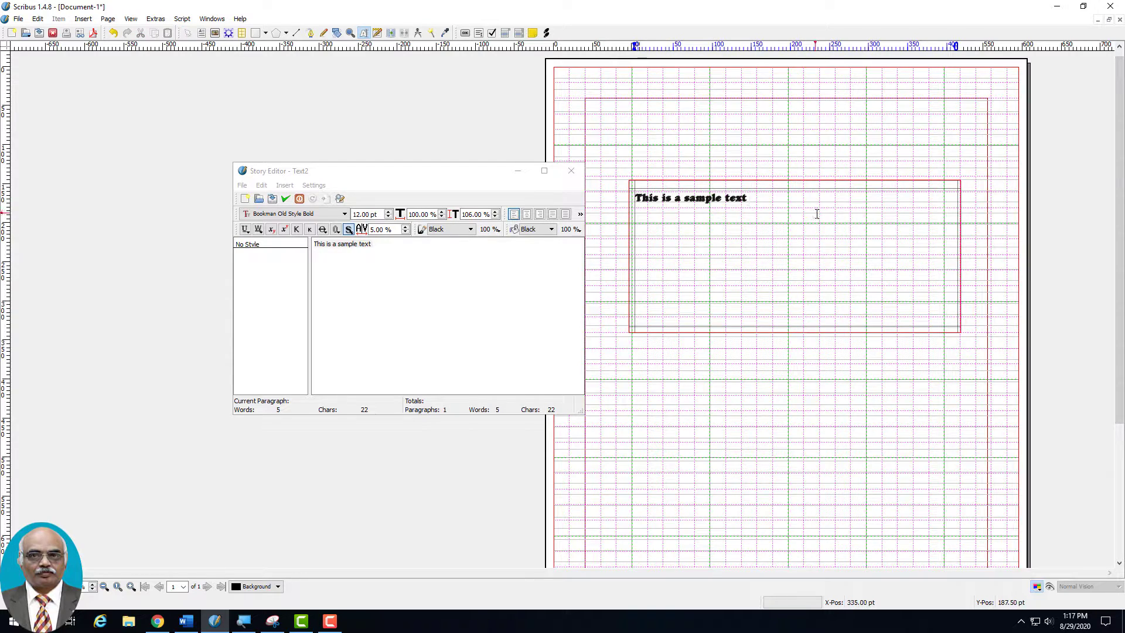
# Leave a blank line below the sample text and add "This is a letter typed to display effects of superscript and subscript".
pyautogui.click(393, 251)
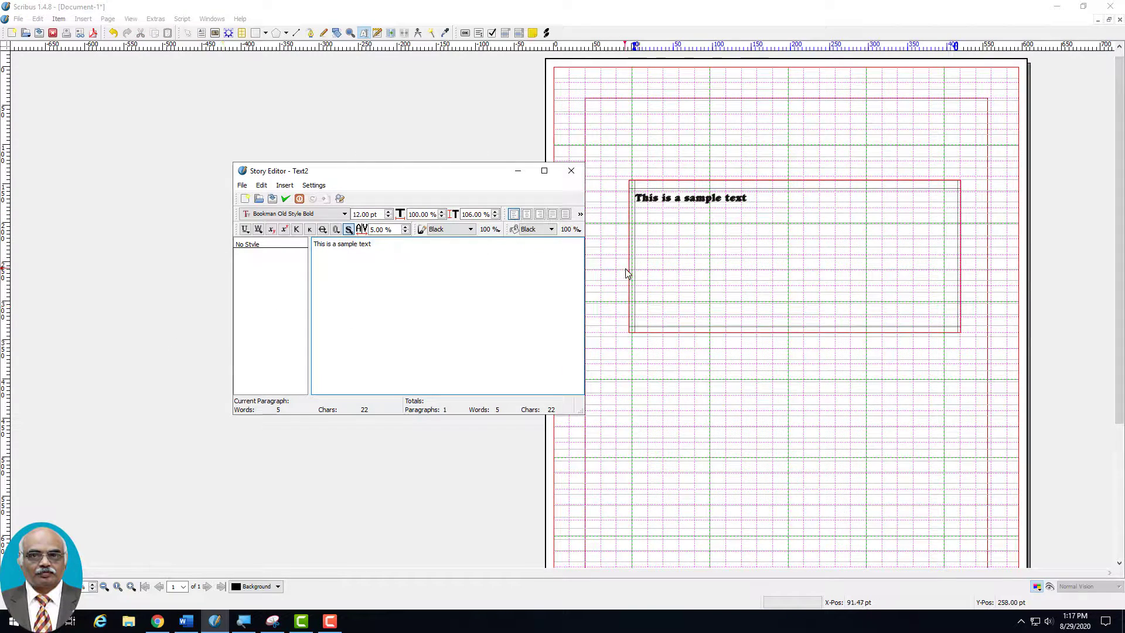
pyautogui.press('Return')
pyautogui.press('Return')
pyautogui.press('Return')
pyautogui.write('C')
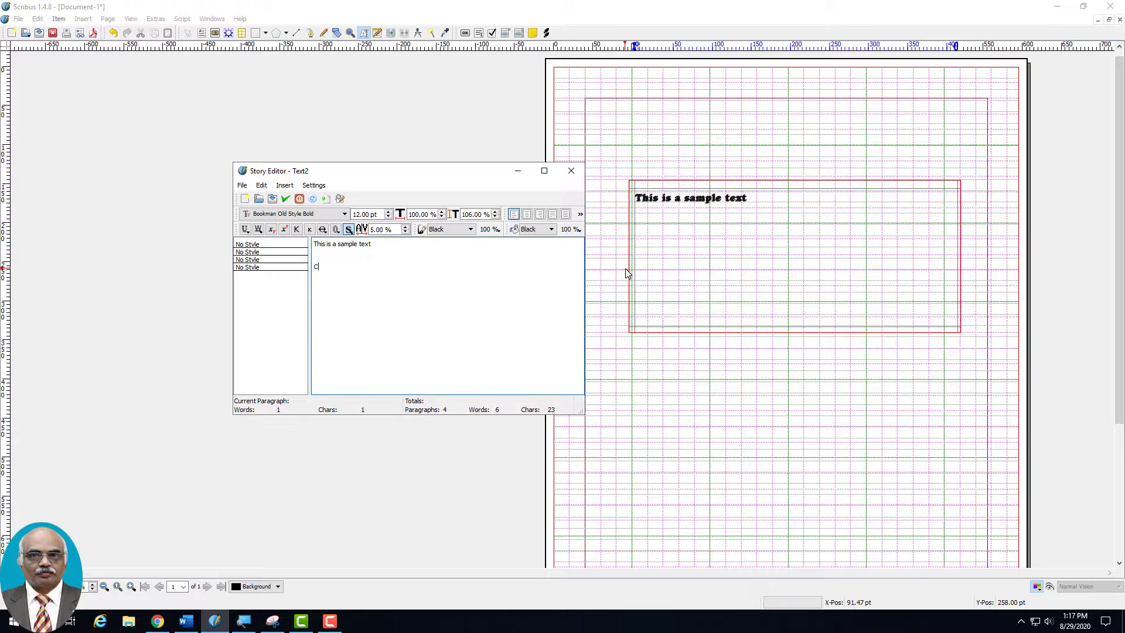
pyautogui.press('BackSpace')
pyautogui.press('BackSpace')
pyautogui.press('BackSpace')
pyautogui.press('Return')
pyautogui.write('This is a letter typed to display effects')
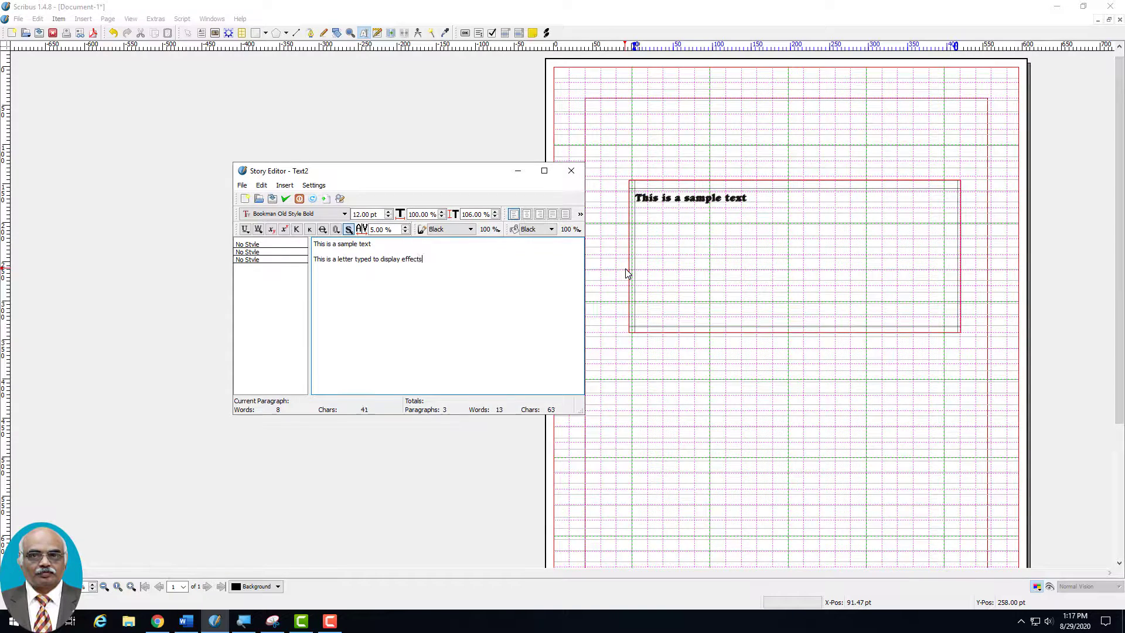
pyautogui.write('of superscript and subscript')
# Insert a 2 after the word "superscript", format it as subscript and update the text frame.
pyautogui.click(462, 262)
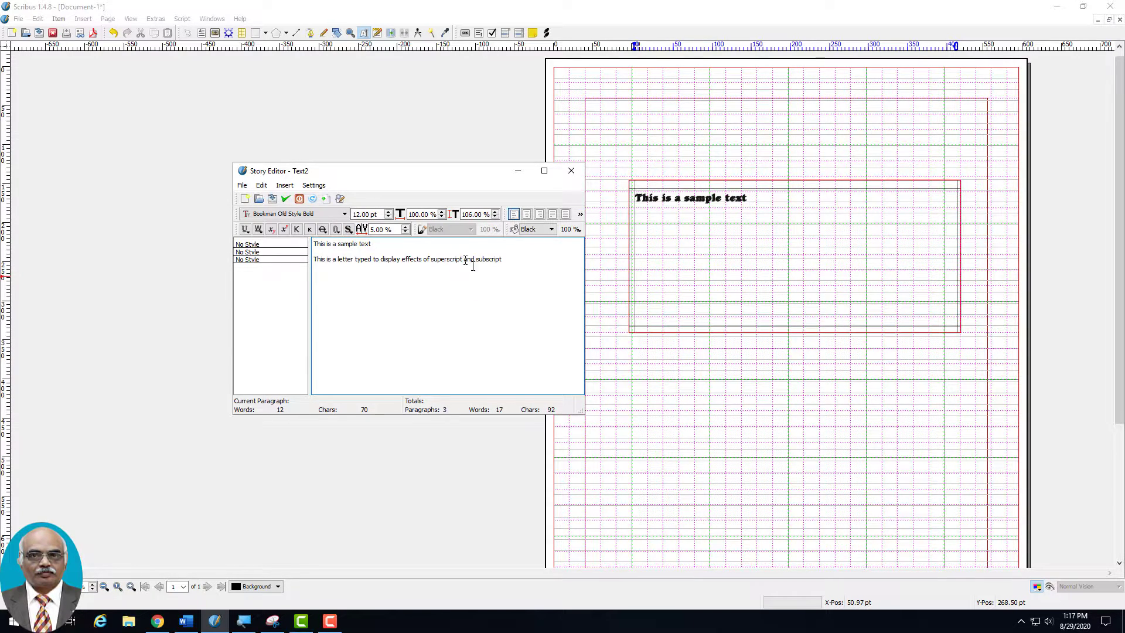
pyautogui.write('2')
pyautogui.click(272, 229)
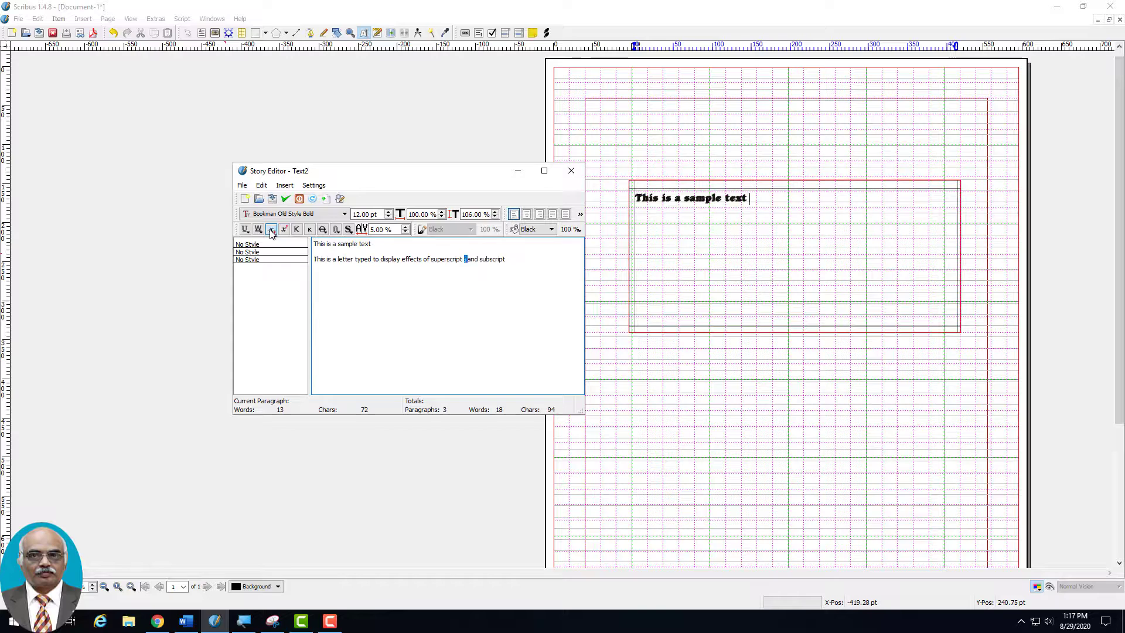
pyautogui.click(325, 198)
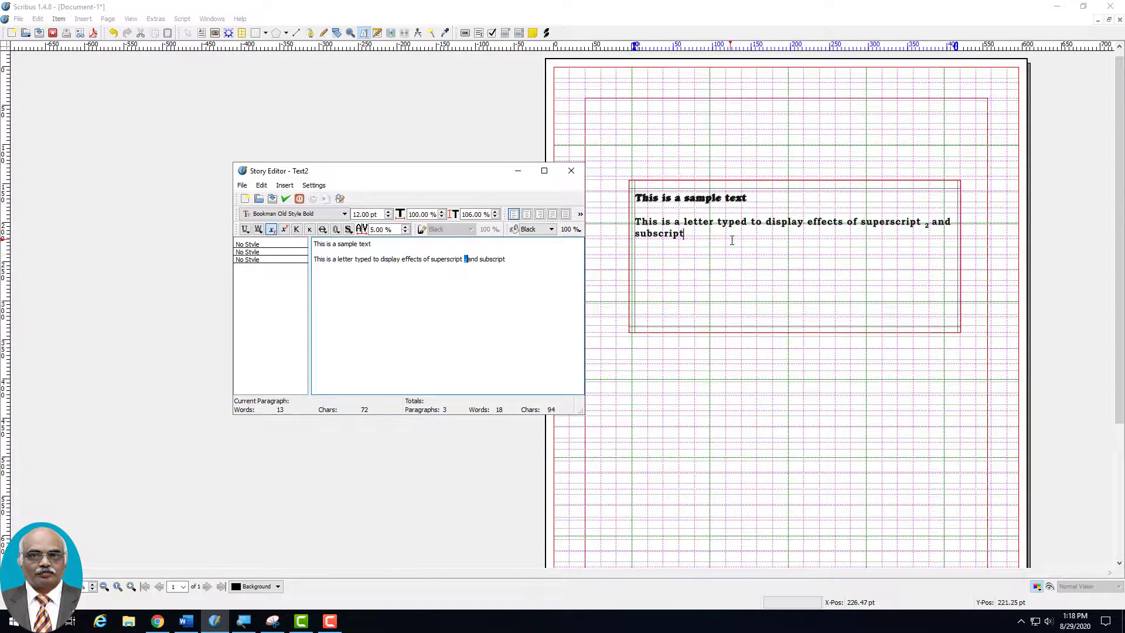
pyautogui.click(927, 226)
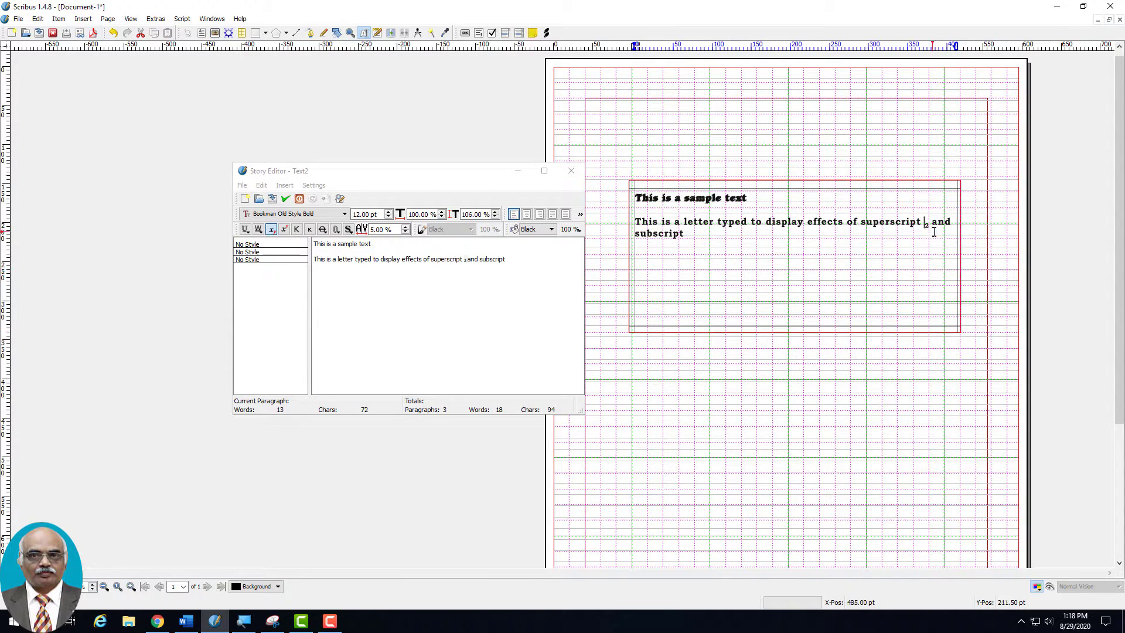
# Insert a 2 directly after the word "typed", format it as superscript and update the text frame.
pyautogui.click(370, 260)
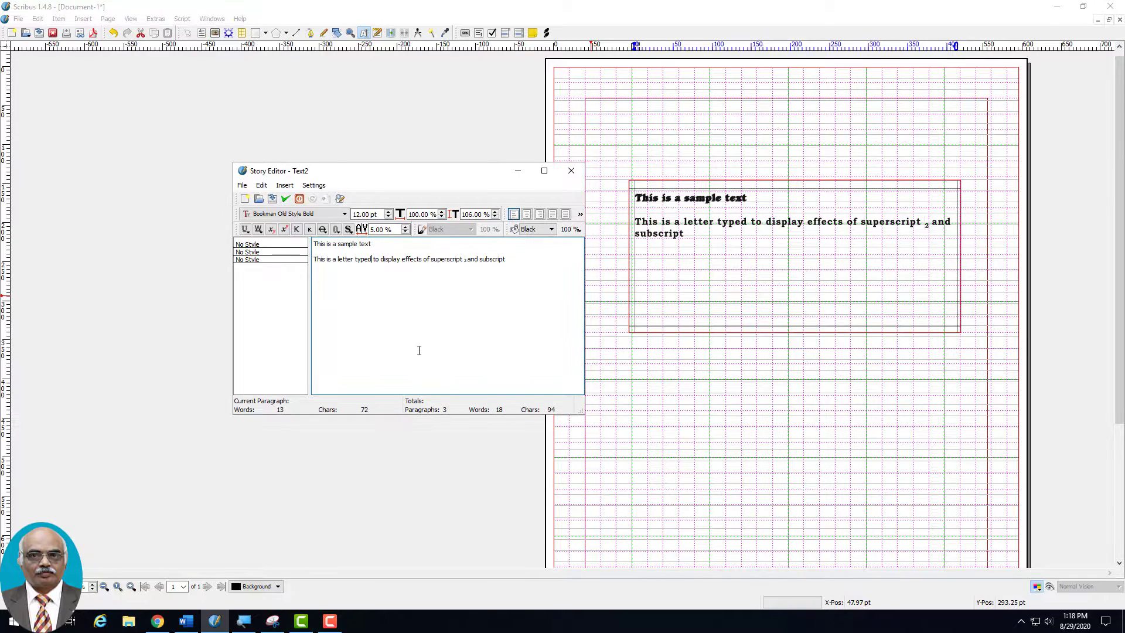
pyautogui.write('2')
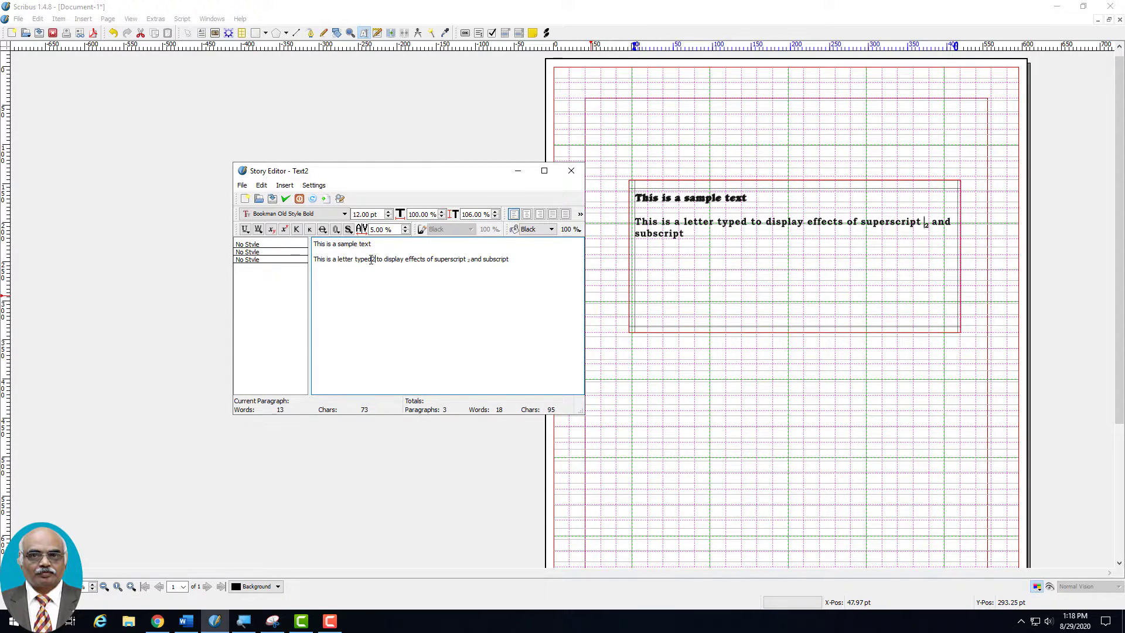
pyautogui.moveTo(370, 260); pyautogui.dragTo(373, 262)
pyautogui.click(369, 256)
pyautogui.click(286, 229)
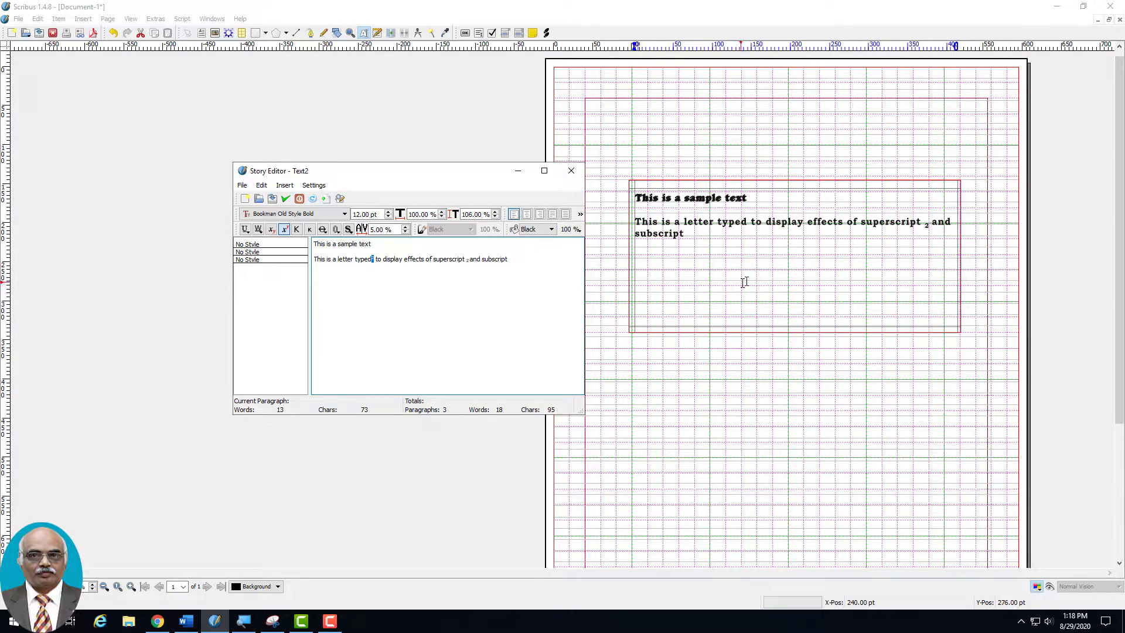
pyautogui.click(326, 199)
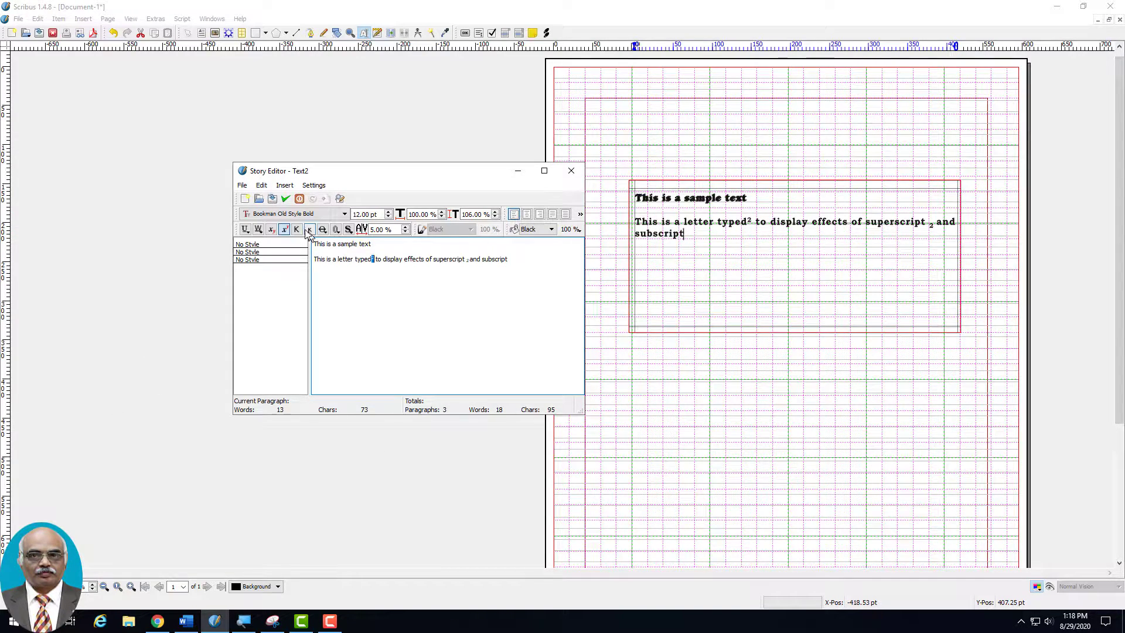
# Format the second sentence in all caps and then in small caps, updating the text frame after each change.
pyautogui.moveTo(314, 244); pyautogui.dragTo(361, 244)
pyautogui.click(317, 282)
pyautogui.moveTo(509, 259); pyautogui.dragTo(203, 257)
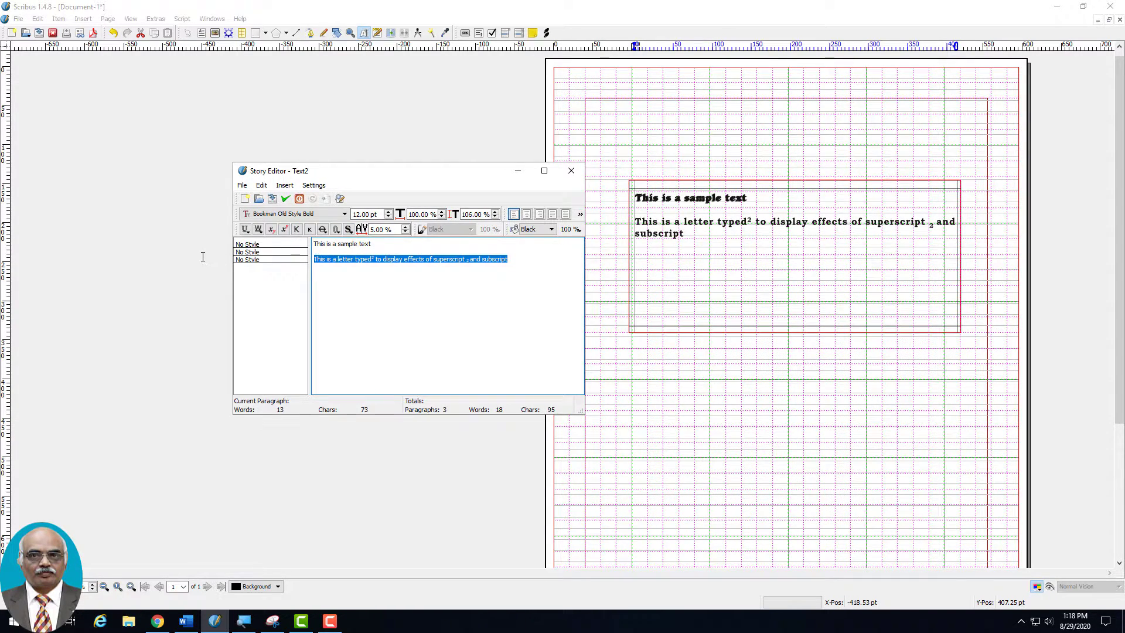
pyautogui.click(297, 230)
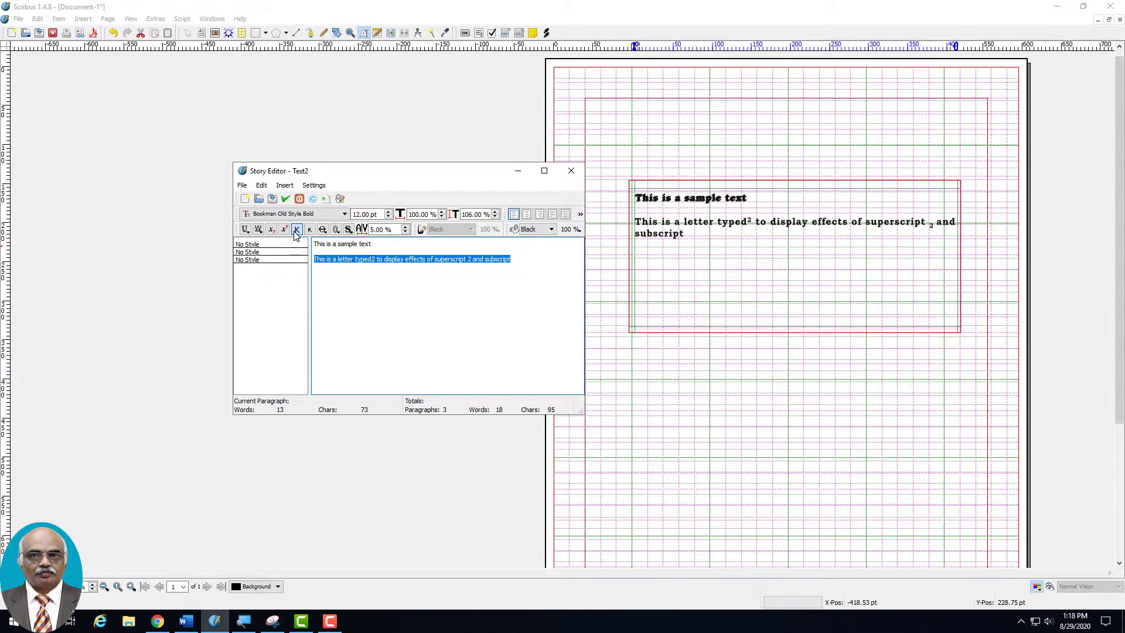
pyautogui.click(327, 198)
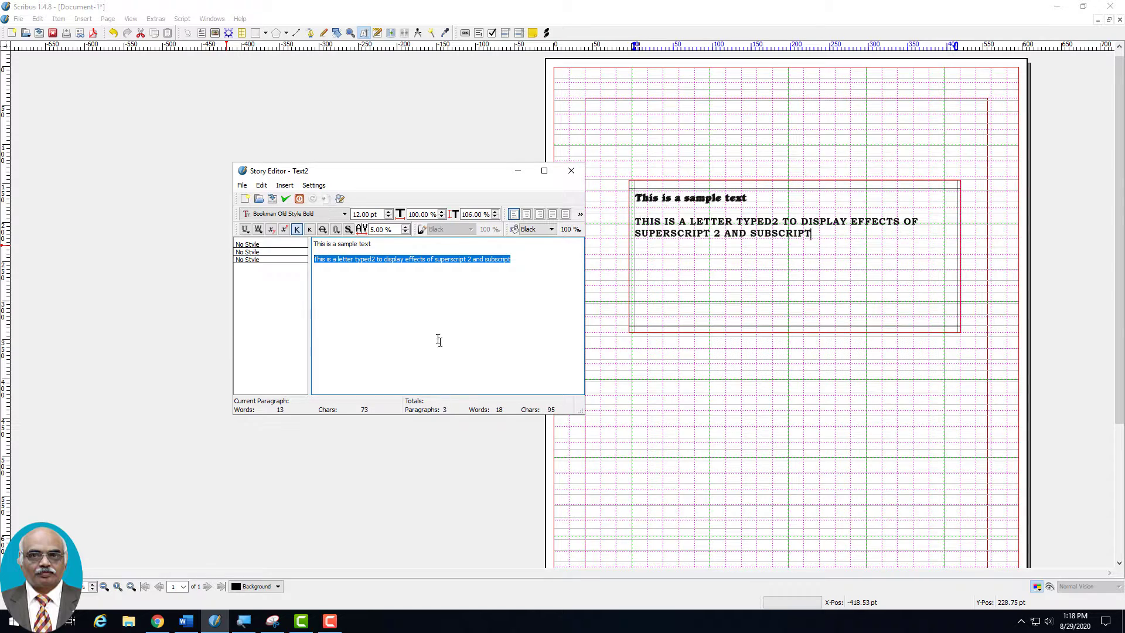
pyautogui.click(310, 231)
pyautogui.click(326, 198)
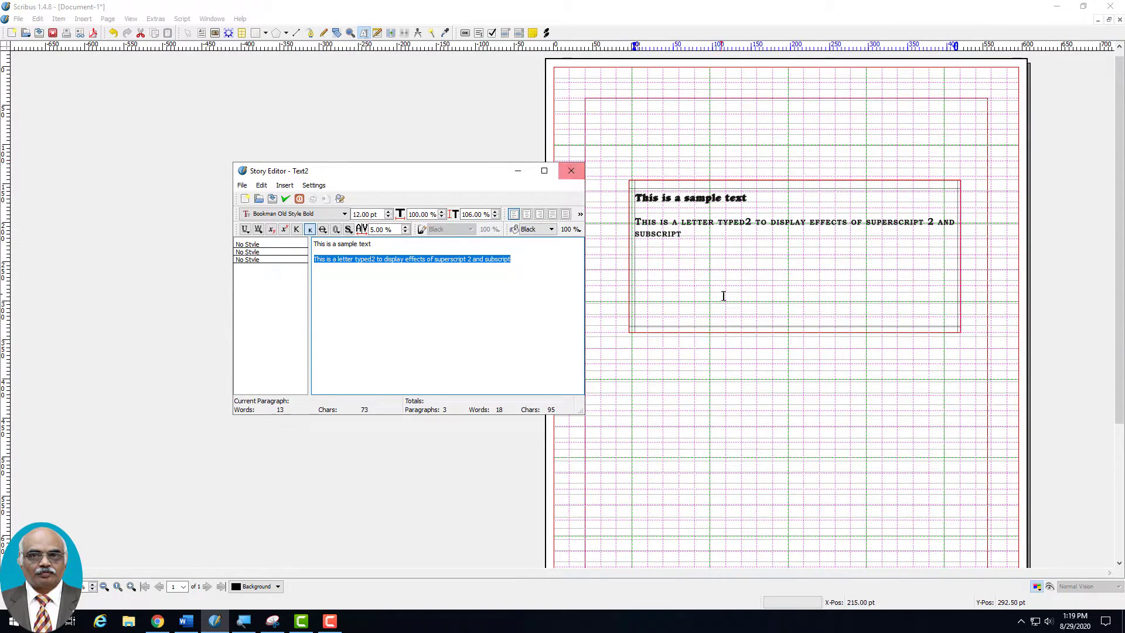
# Insert a trademark symbol a few lines below the second sentence and update the text frame.
pyautogui.click(536, 254)
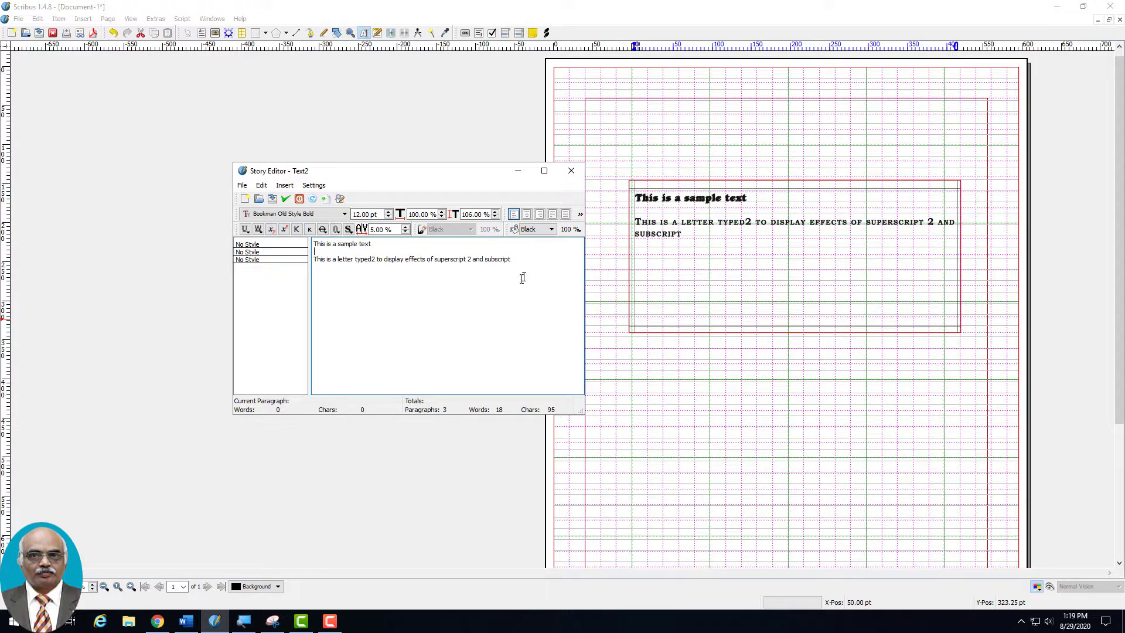
pyautogui.click(534, 259)
pyautogui.press('Return')
pyautogui.press('Return')
pyautogui.press('Return')
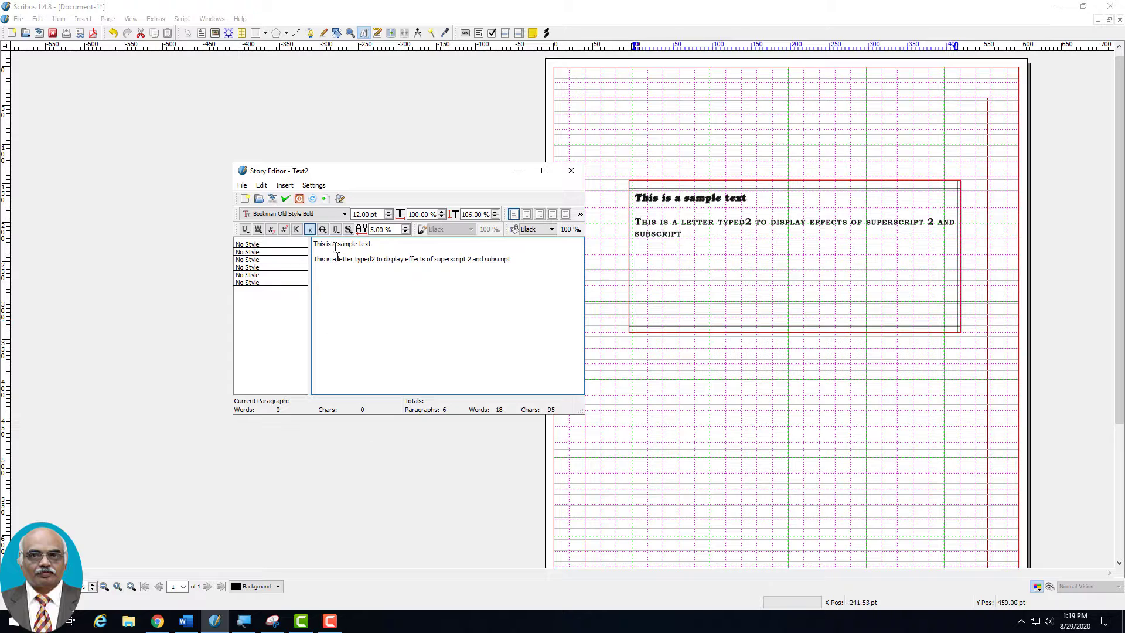
pyautogui.click(291, 188)
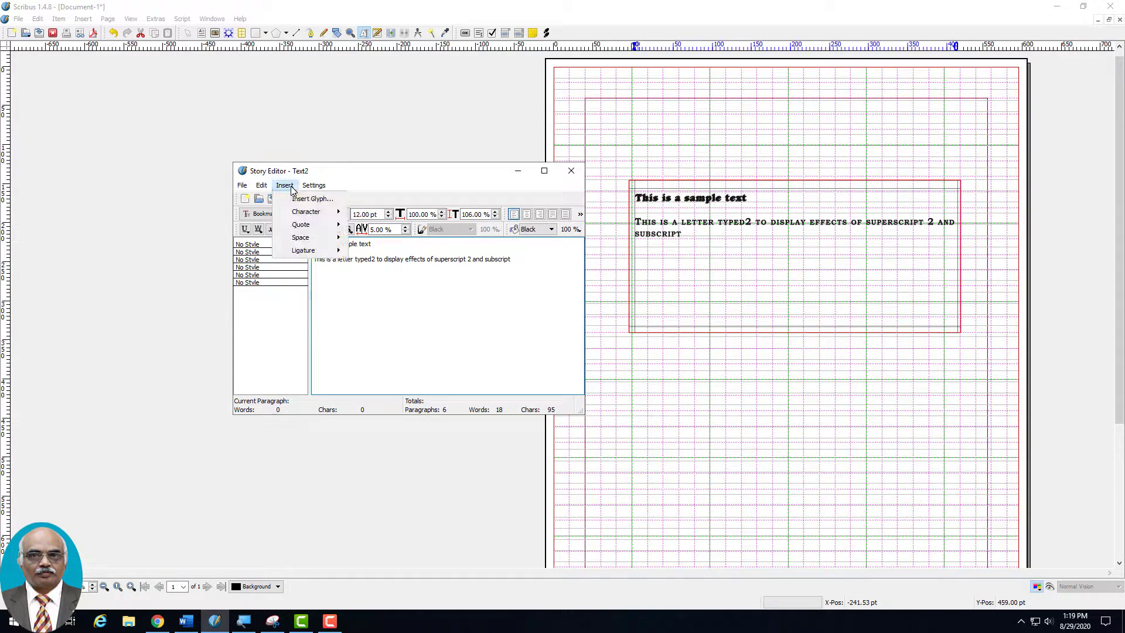
pyautogui.moveTo(295, 217)
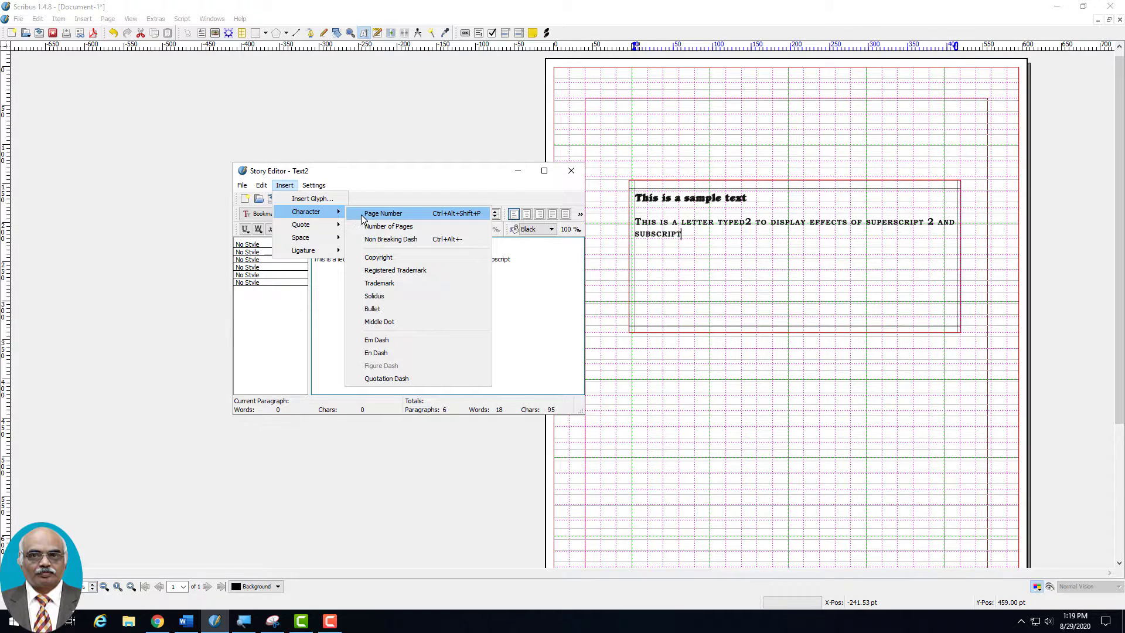
pyautogui.click(389, 283)
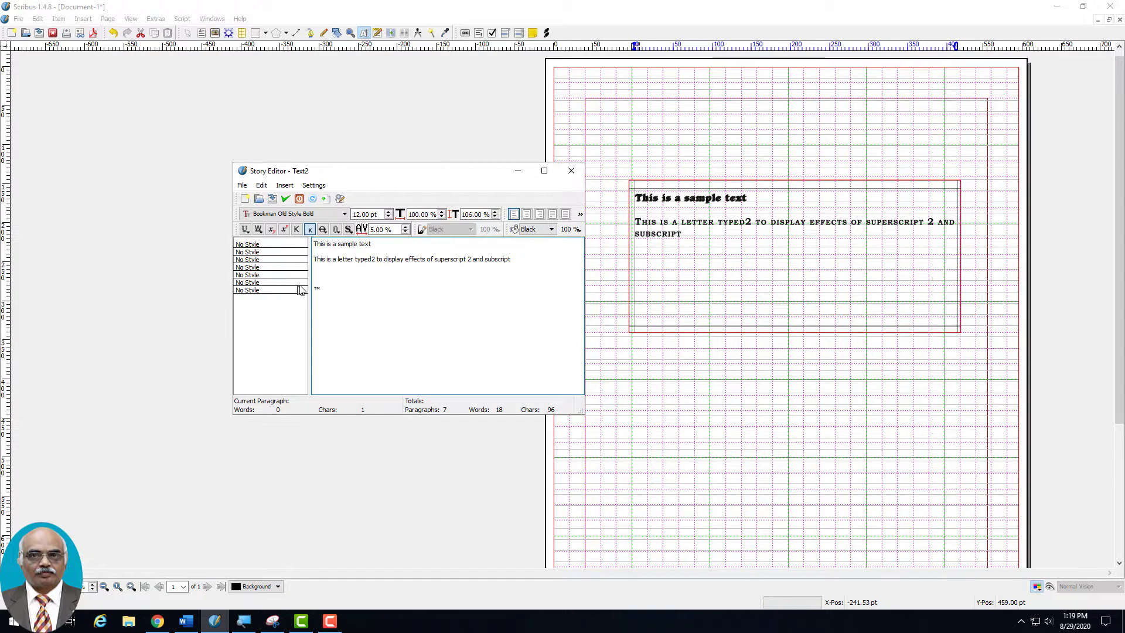
pyautogui.click(326, 198)
pyautogui.press('Return')
# Write "file" below the trademark symbol starting with the fi ligature, and write a plain "file" on the line under it.
pyautogui.click(678, 289)
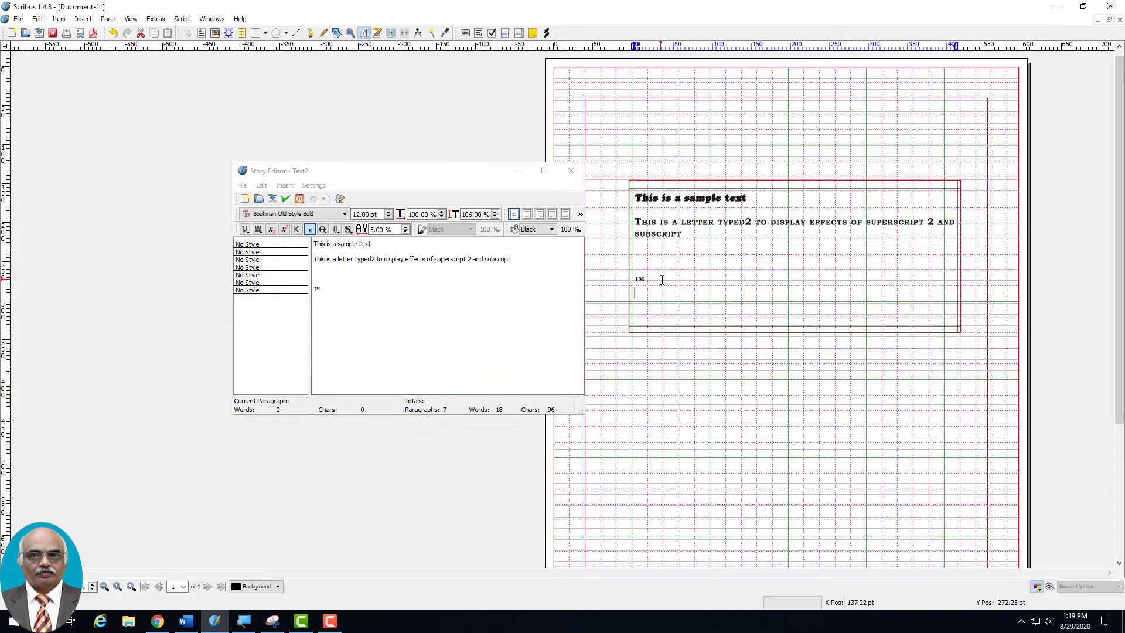
pyautogui.click(83, 19)
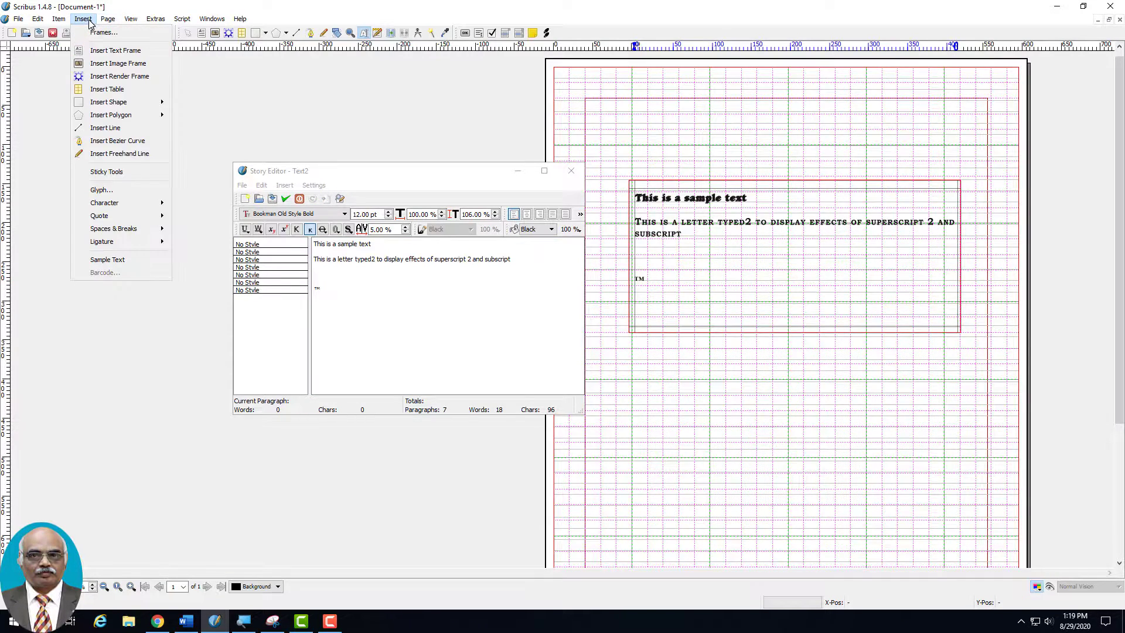
pyautogui.moveTo(106, 205)
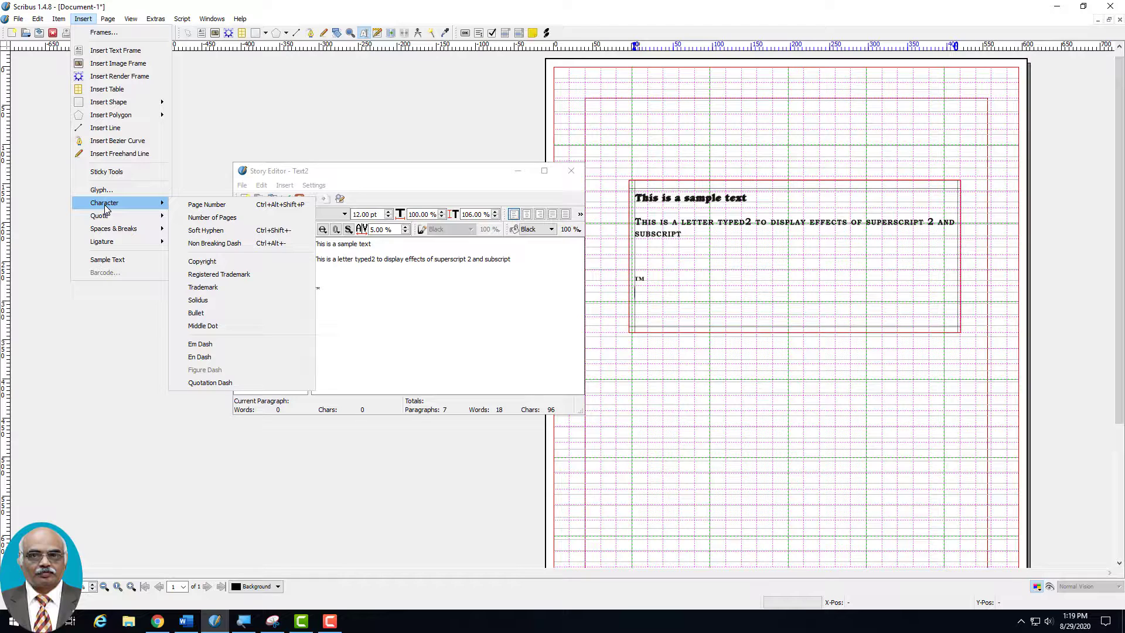
pyautogui.moveTo(118, 241)
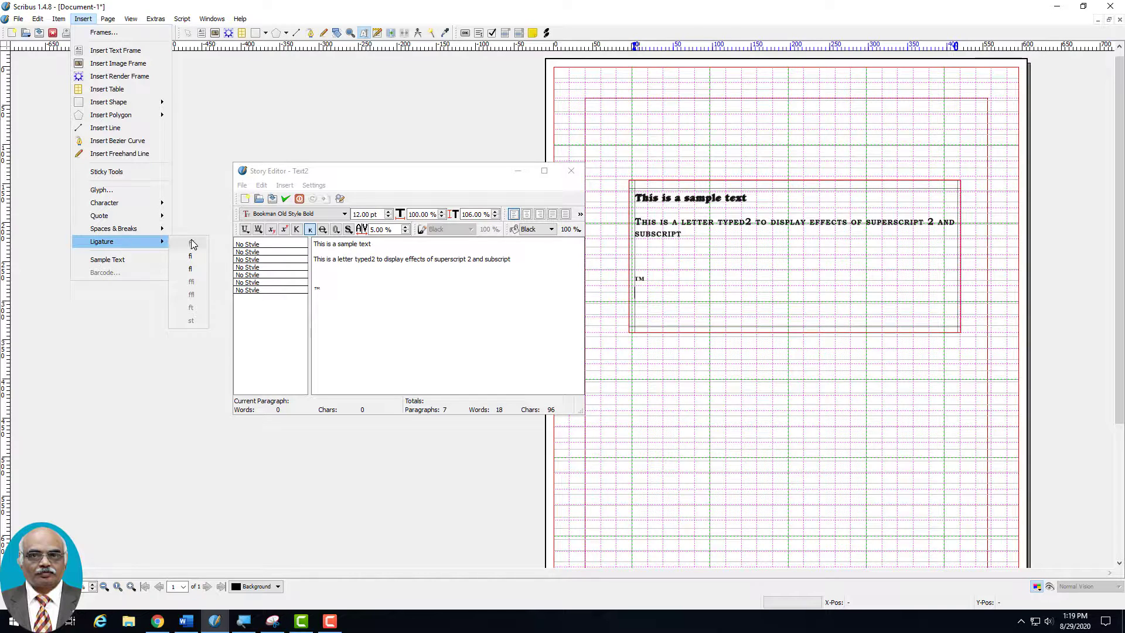
pyautogui.click(193, 258)
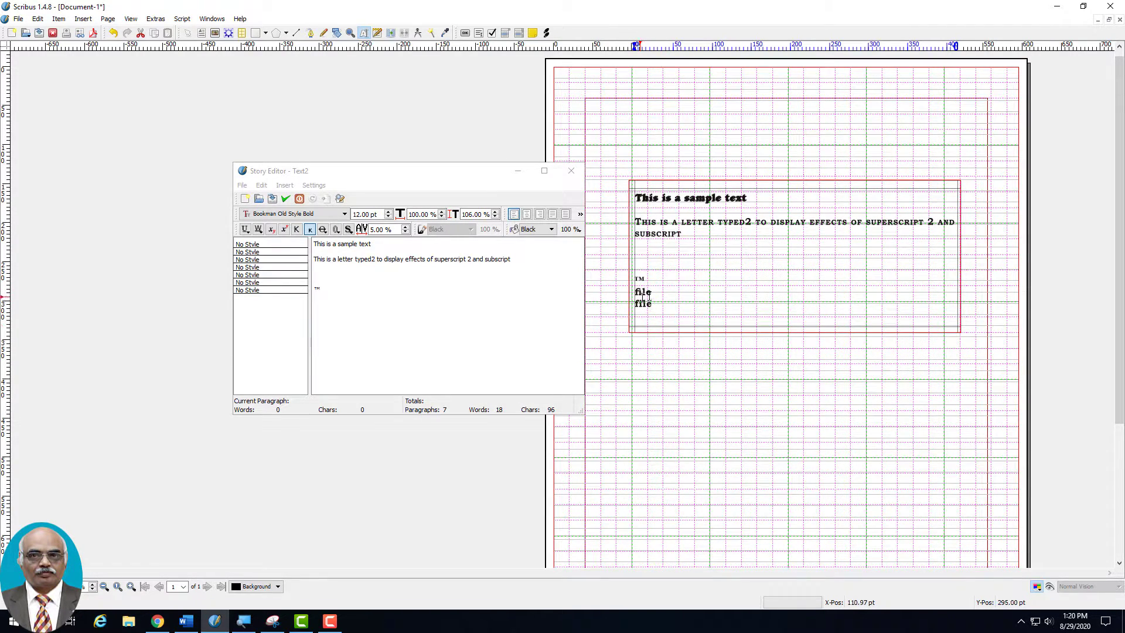
# Compare the two "file" lines and review the ligature characters available for insertion.
pyautogui.moveTo(657, 297); pyautogui.dragTo(616, 304)
pyautogui.click(656, 292)
pyautogui.click(82, 19)
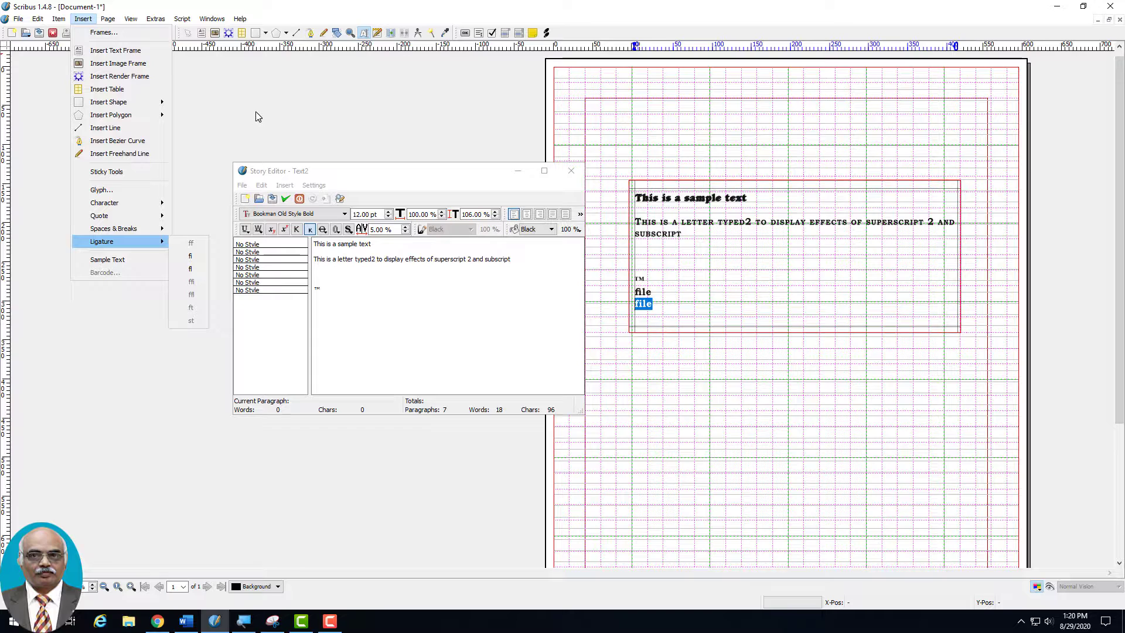
pyautogui.click(180, 118)
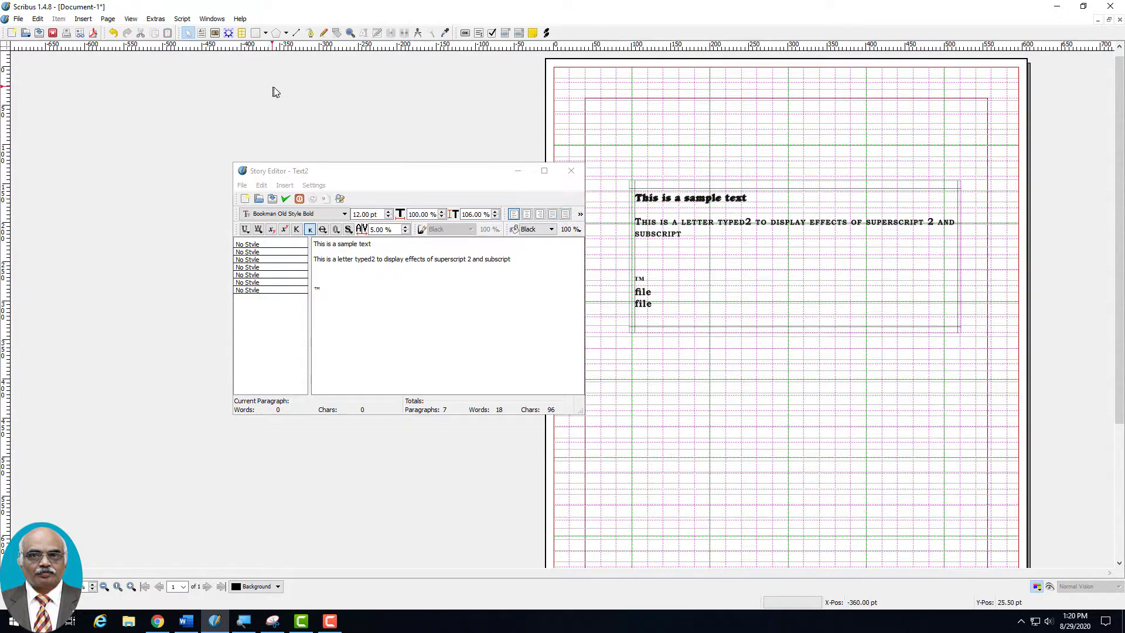
# Add line breaks below the second sentence in the text frame and insert the ƒ glyph there from the enhanced character palette.
pyautogui.click(671, 299)
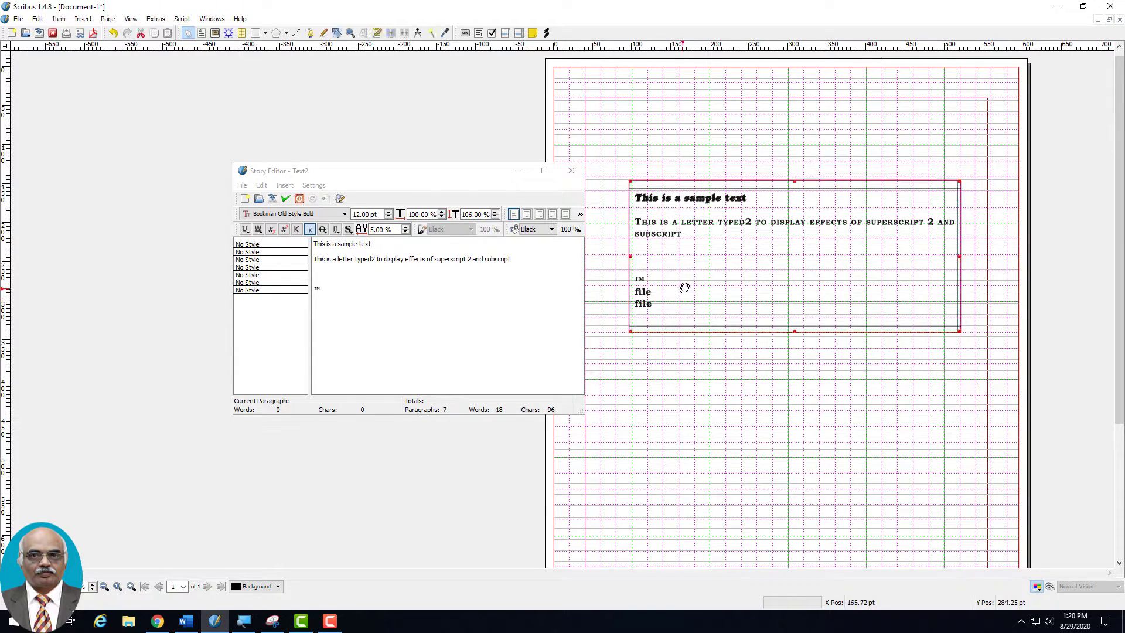
pyautogui.click(699, 238)
pyautogui.press('Return')
pyautogui.press('Return')
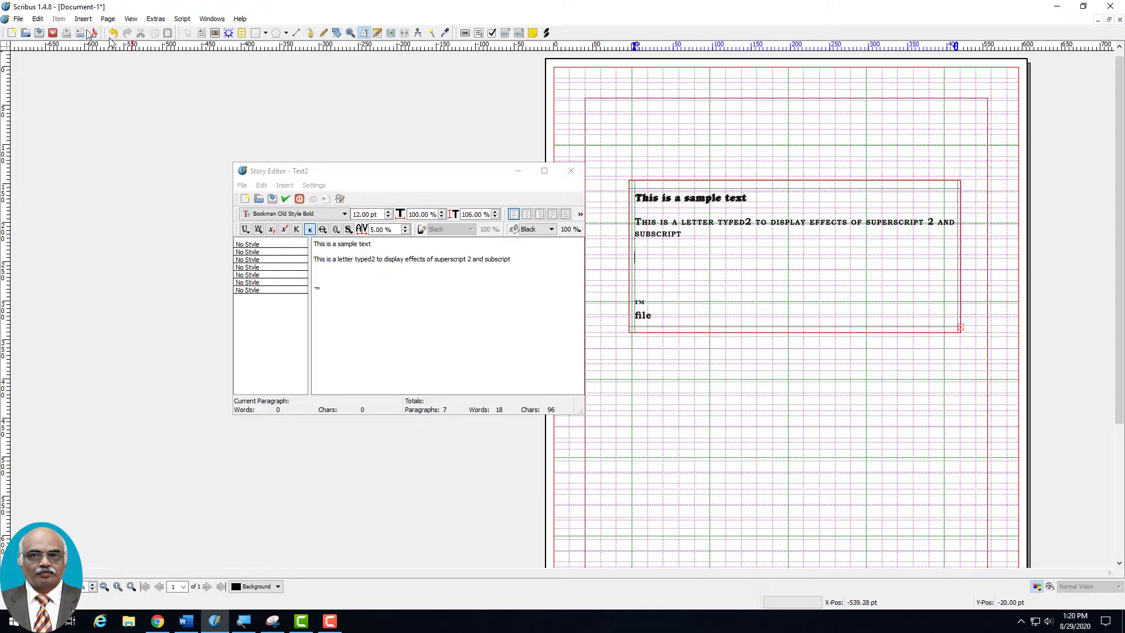
pyautogui.click(83, 19)
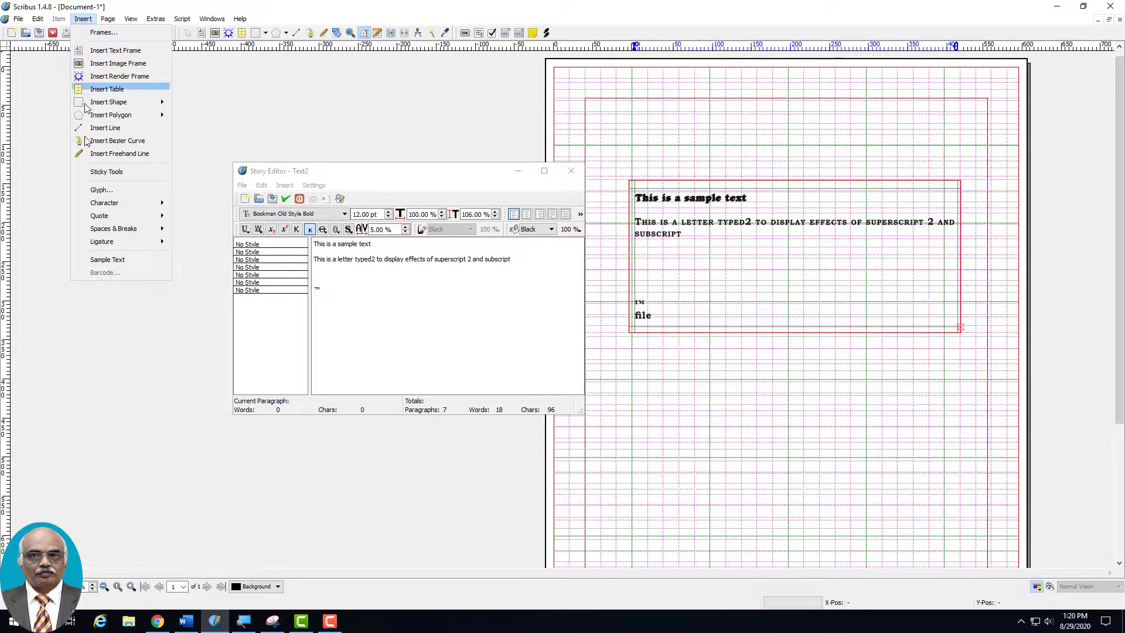
pyautogui.click(101, 190)
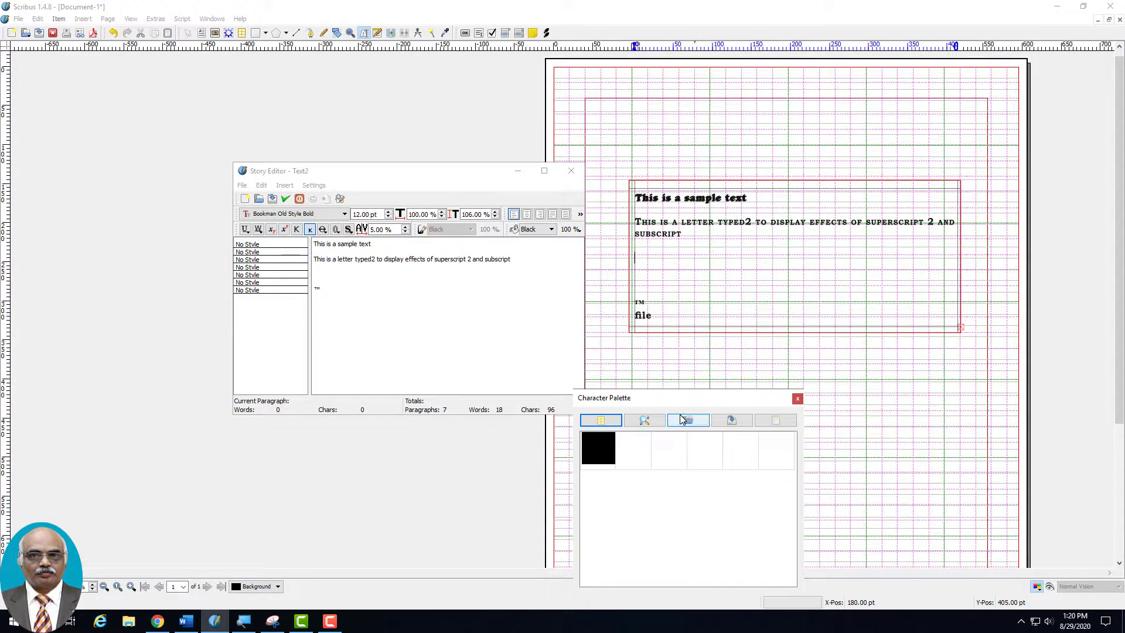
pyautogui.moveTo(678, 398); pyautogui.dragTo(471, 120)
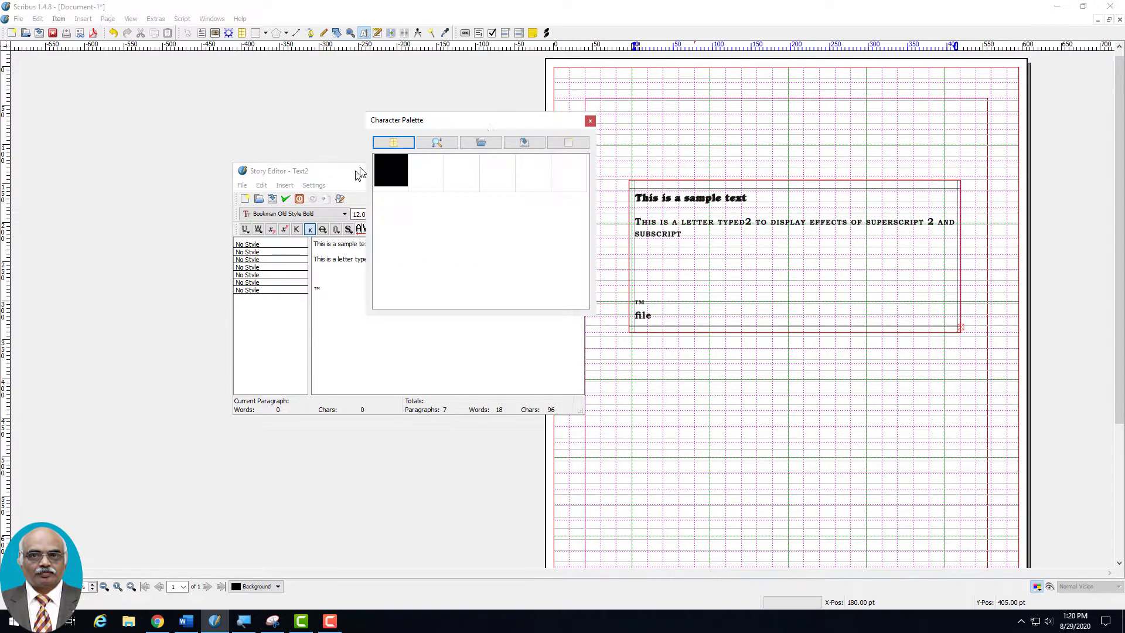
pyautogui.click(391, 146)
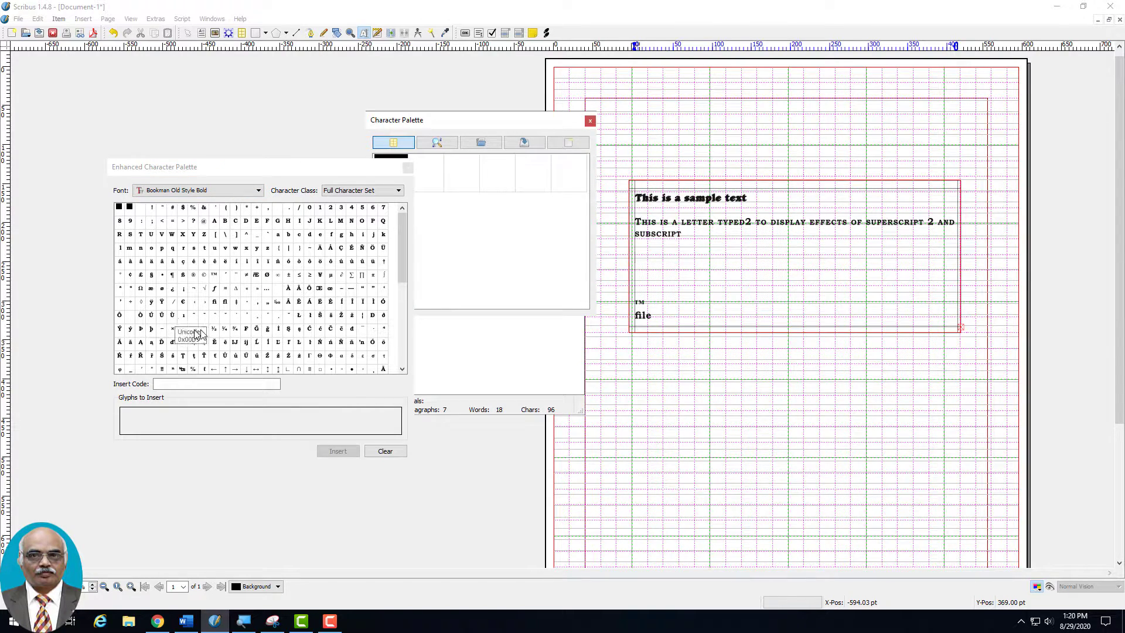
pyautogui.click(213, 290)
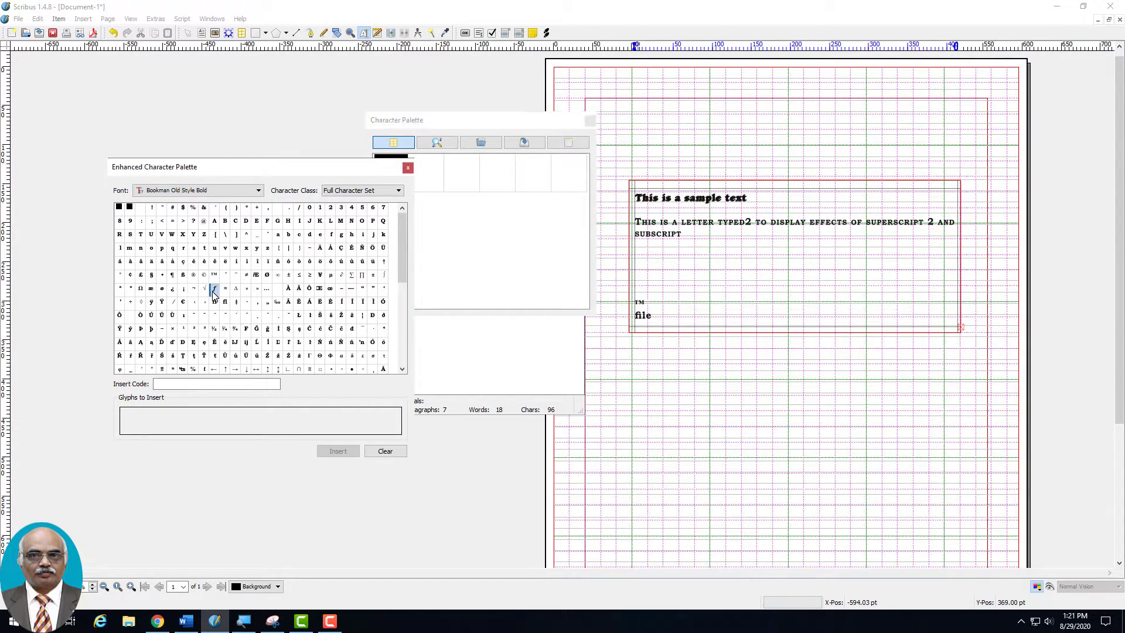
pyautogui.doubleClick(213, 290)
pyautogui.click(333, 452)
# Insert the euro and pound signs after the ƒ from the Currency Symbols character class.
pyautogui.moveTo(402, 279)
pyautogui.mouseDown()
pyautogui.moveTo(401, 311)
pyautogui.moveTo(402, 275)
pyautogui.mouseUp()
pyautogui.click(385, 198)
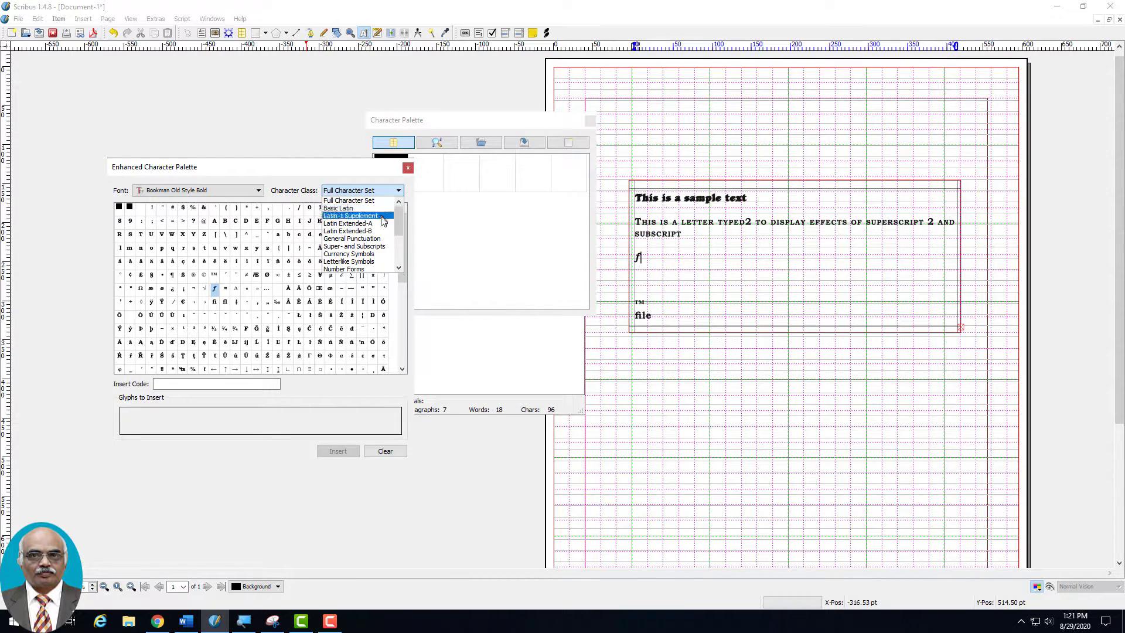
pyautogui.click(367, 255)
pyautogui.click(121, 208)
pyautogui.click(338, 451)
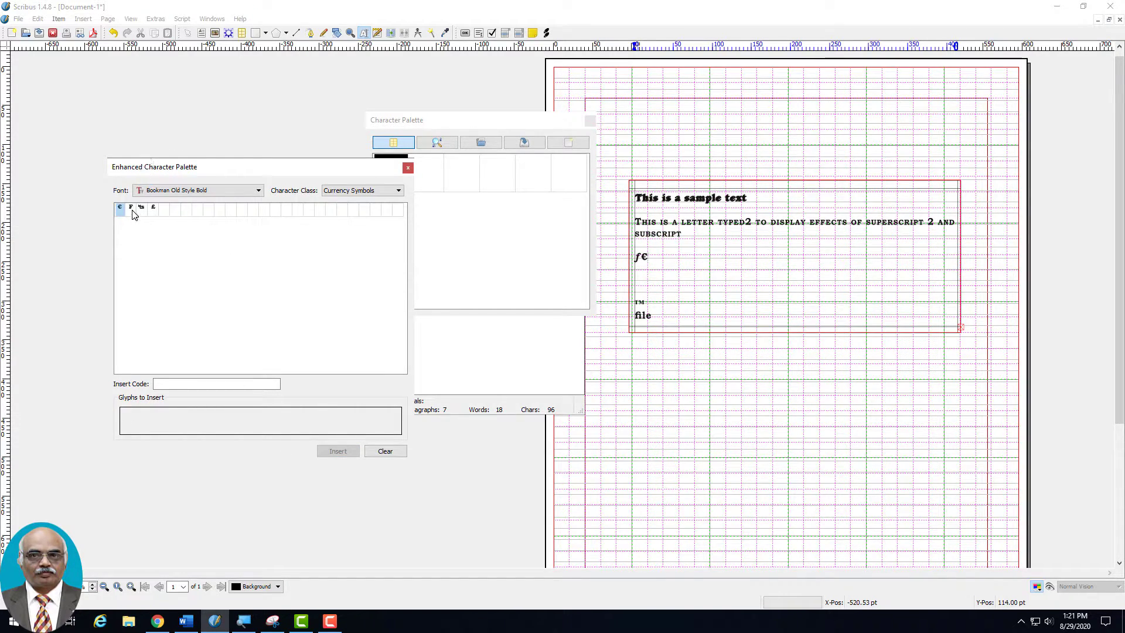
pyautogui.click(154, 209)
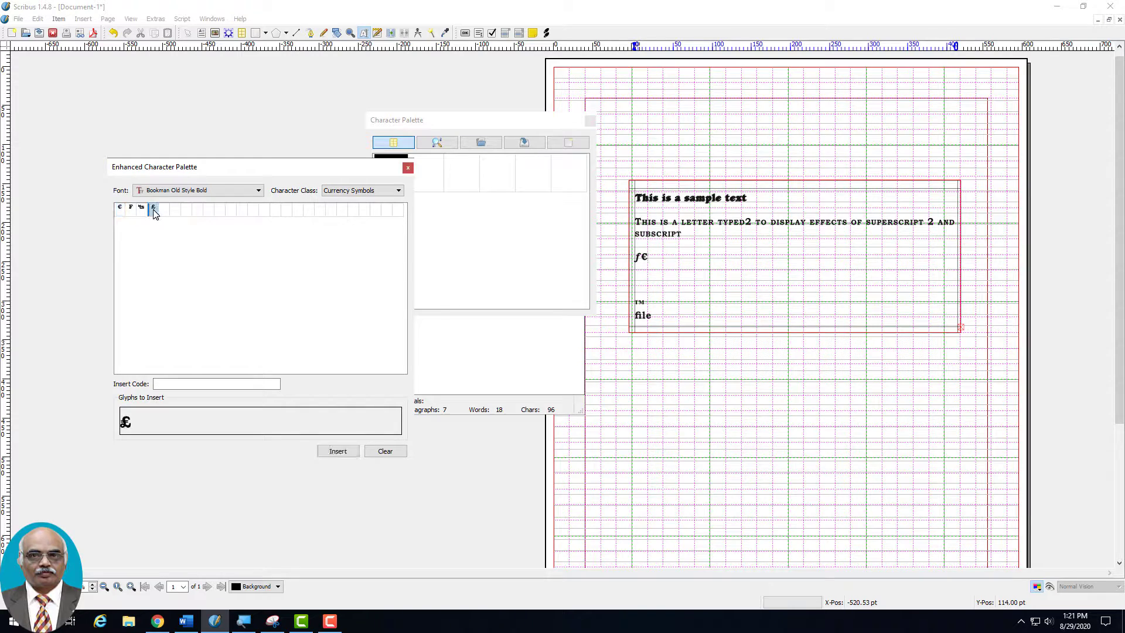
pyautogui.click(340, 453)
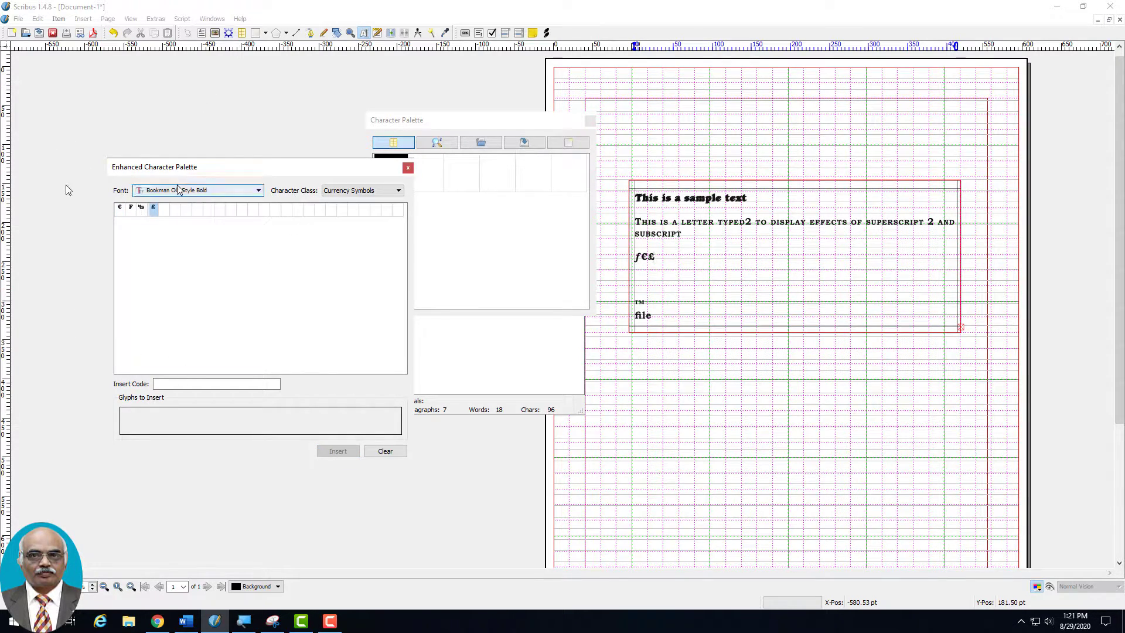
# Insert the †, ‰ and ‼ glyphs from the General Punctuation character class after the pound sign and close both character palettes.
pyautogui.click(335, 192)
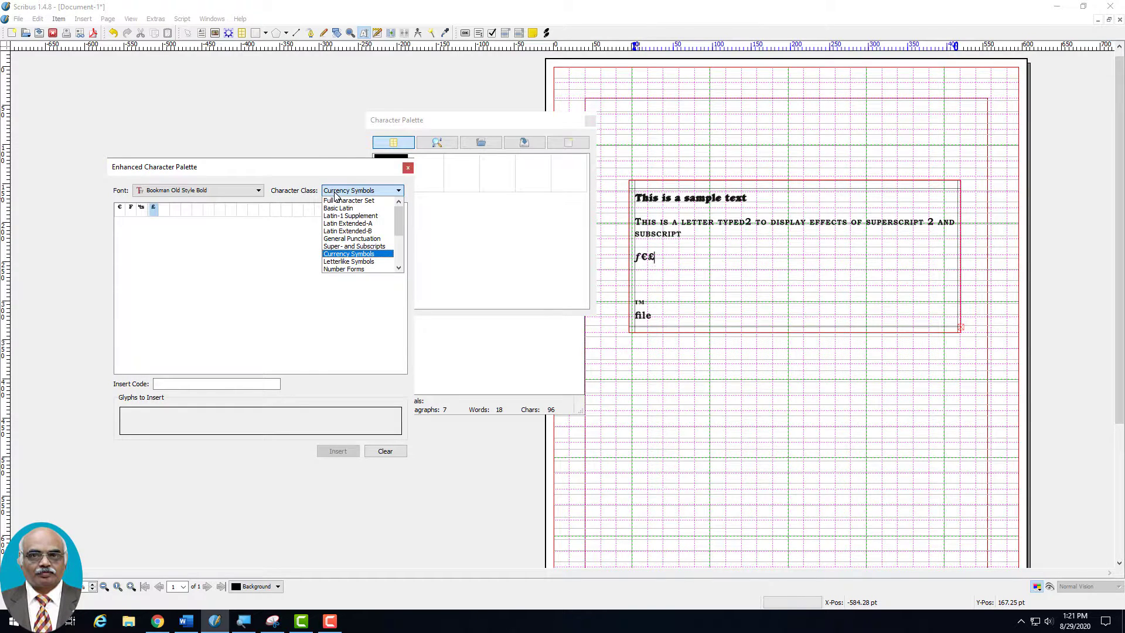
pyautogui.click(341, 238)
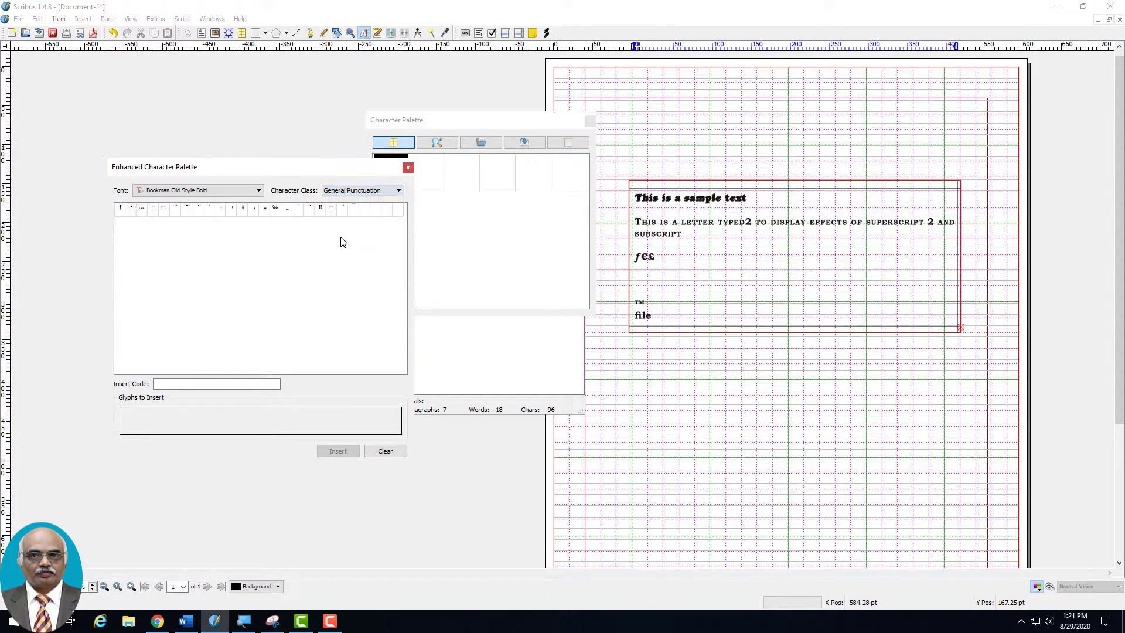
pyautogui.click(122, 212)
pyautogui.click(342, 454)
pyautogui.click(275, 212)
pyautogui.click(343, 453)
pyautogui.click(320, 211)
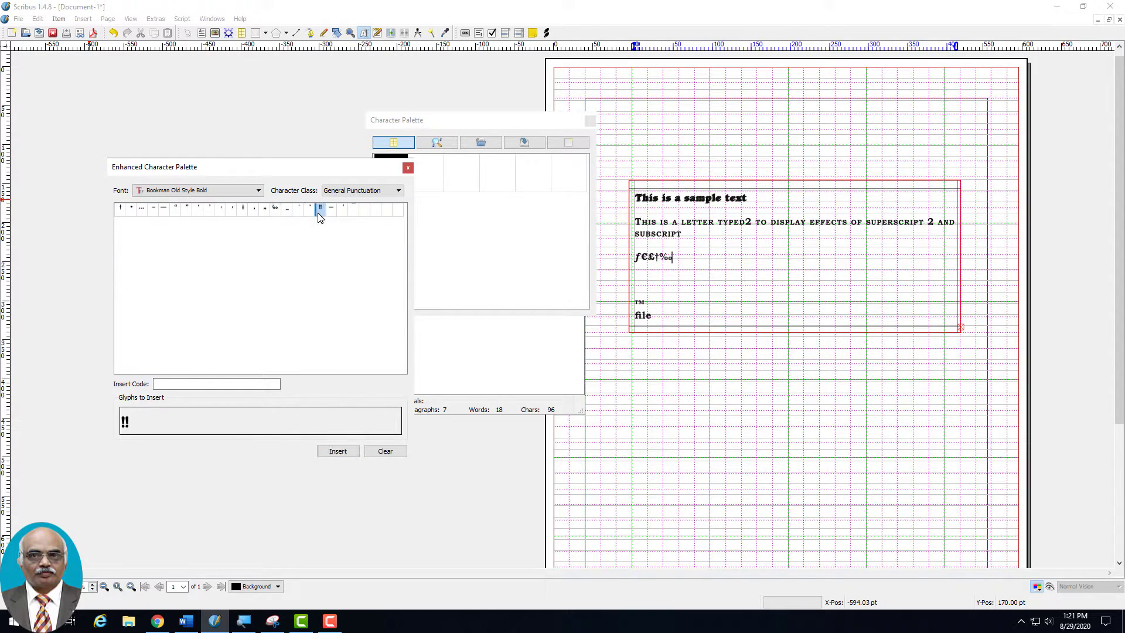
pyautogui.click(344, 453)
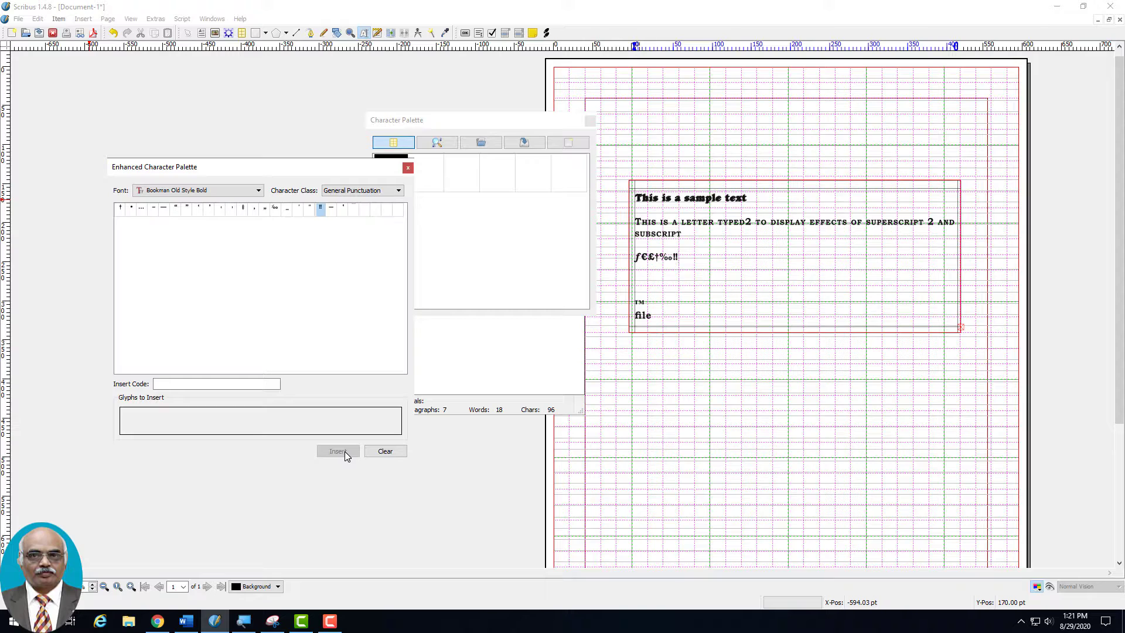
pyautogui.click(408, 168)
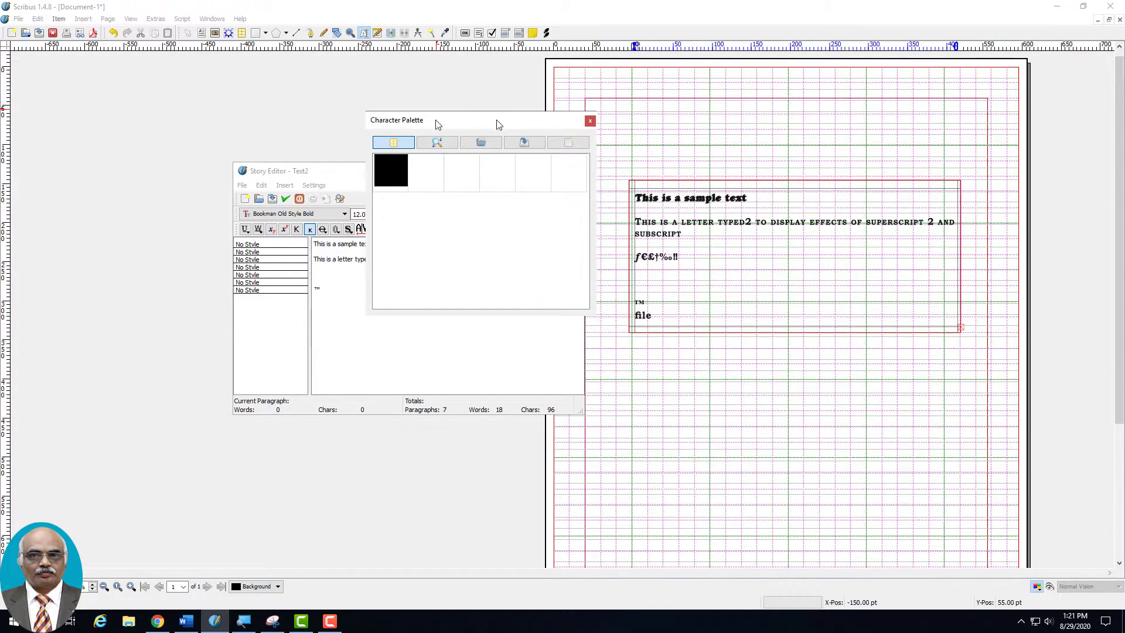
pyautogui.click(590, 121)
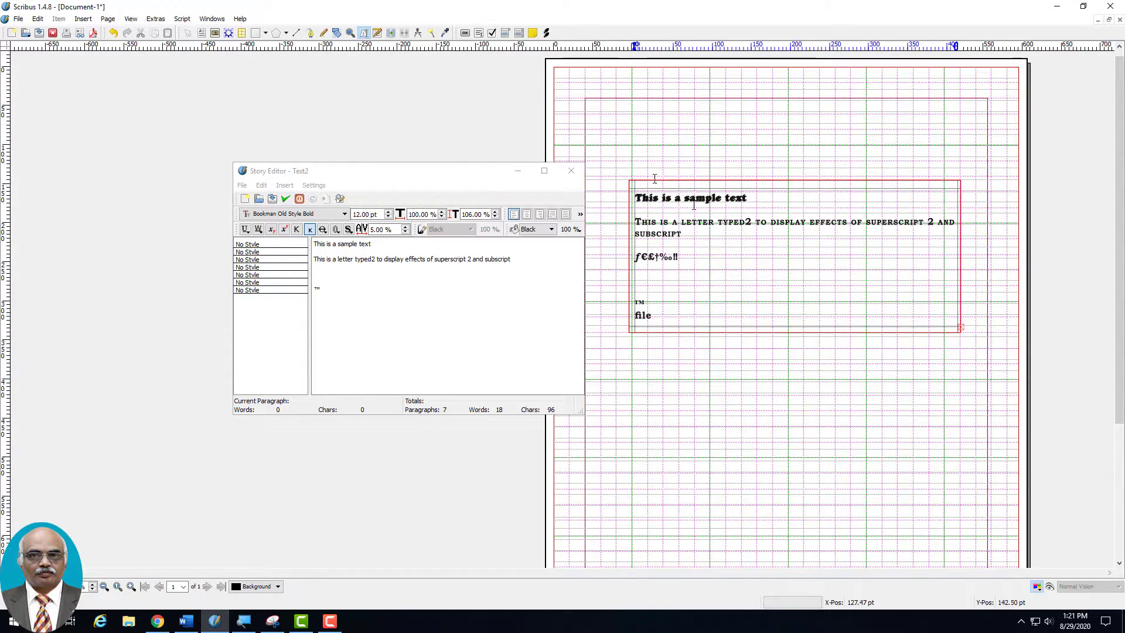
# Reopen the enhanced character palette, view Basic Latin, and insert # and % from the Full Character Set after the ‼ glyph.
pyautogui.click(82, 19)
pyautogui.click(103, 190)
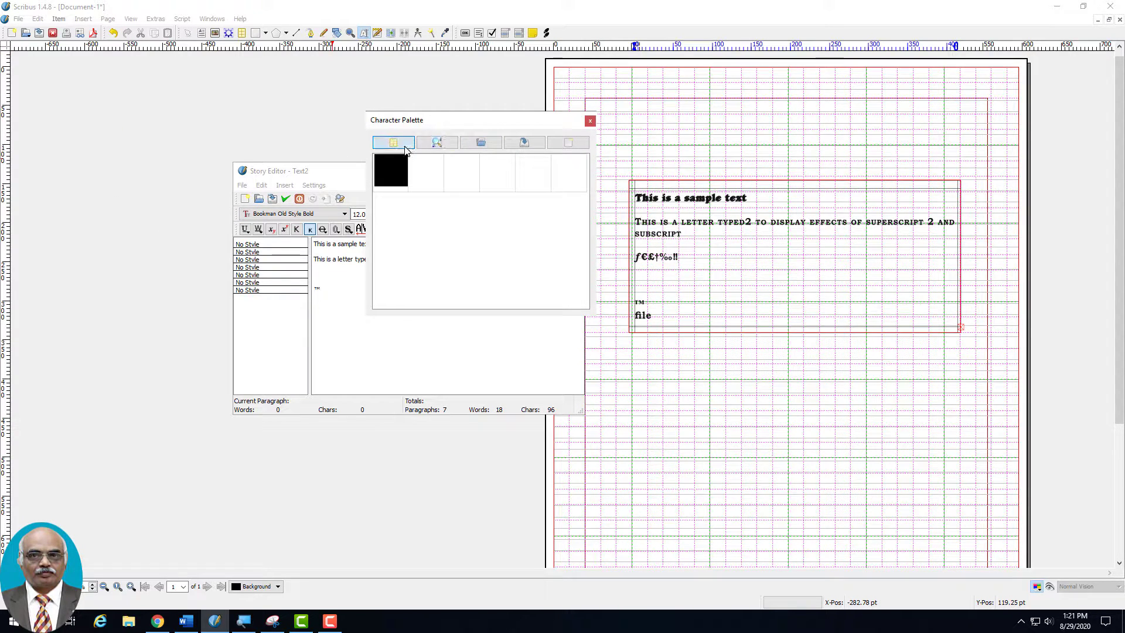
pyautogui.click(449, 141)
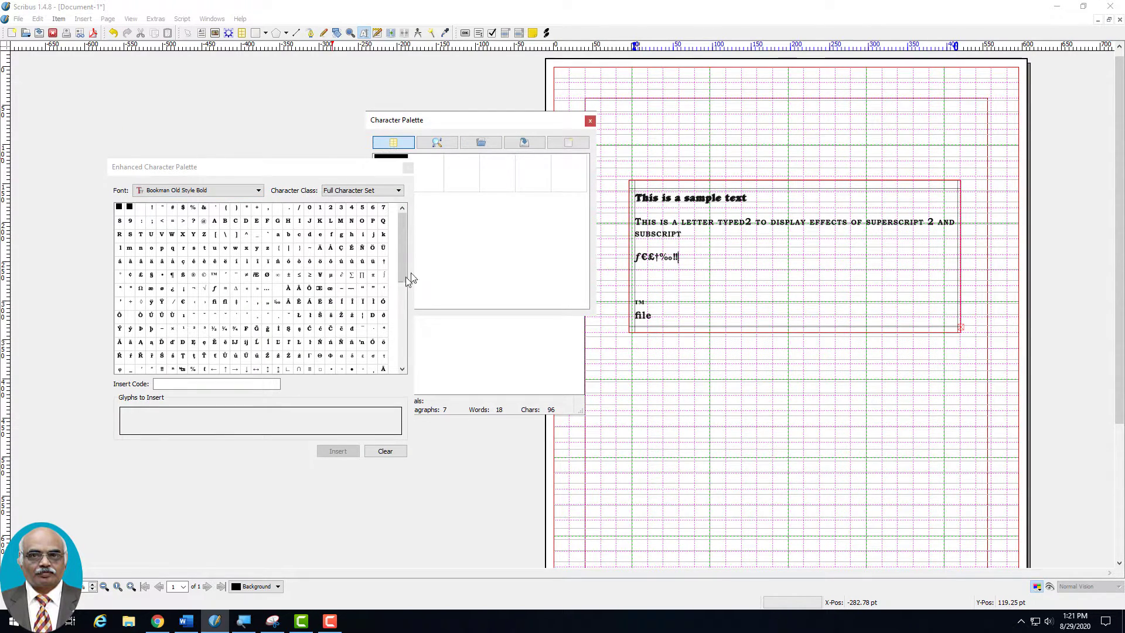
pyautogui.click(349, 191)
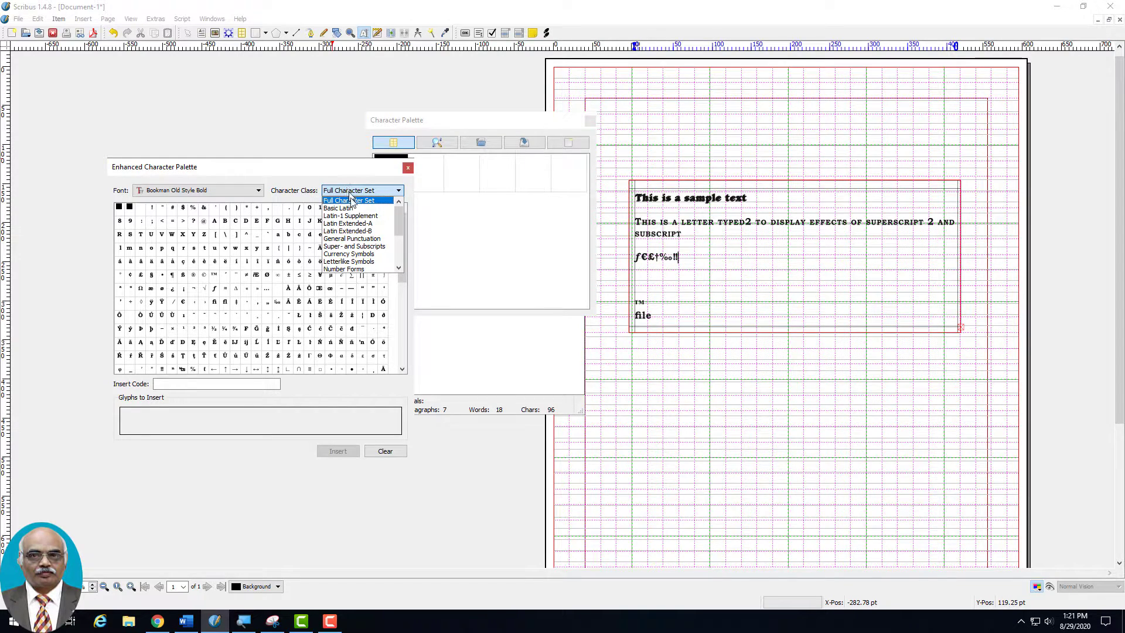
pyautogui.click(353, 208)
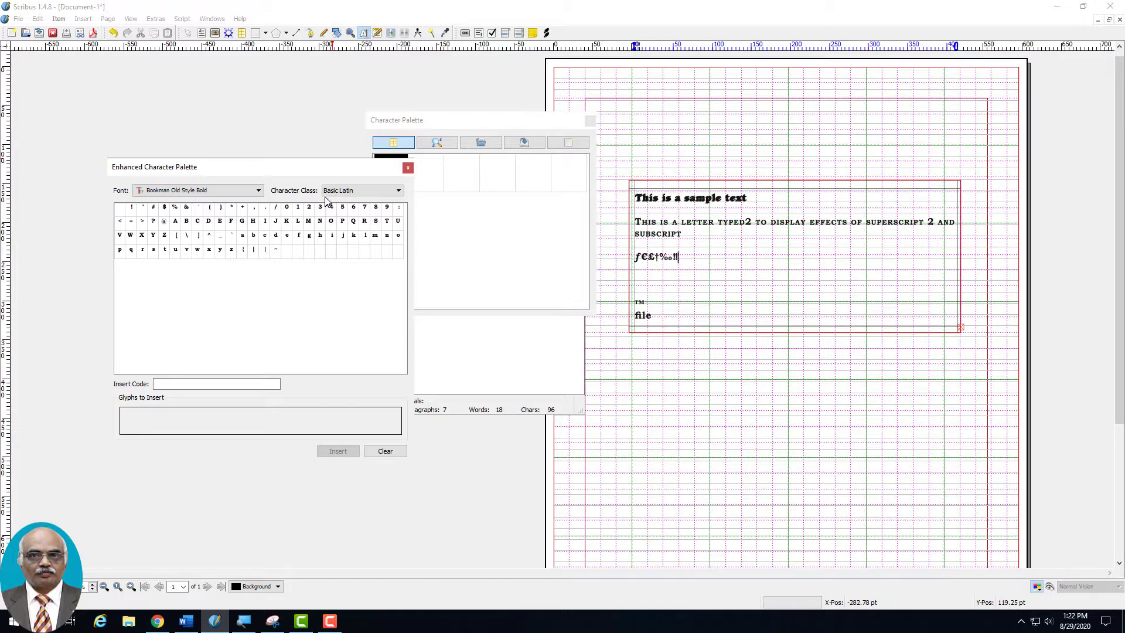
pyautogui.click(352, 191)
pyautogui.click(346, 202)
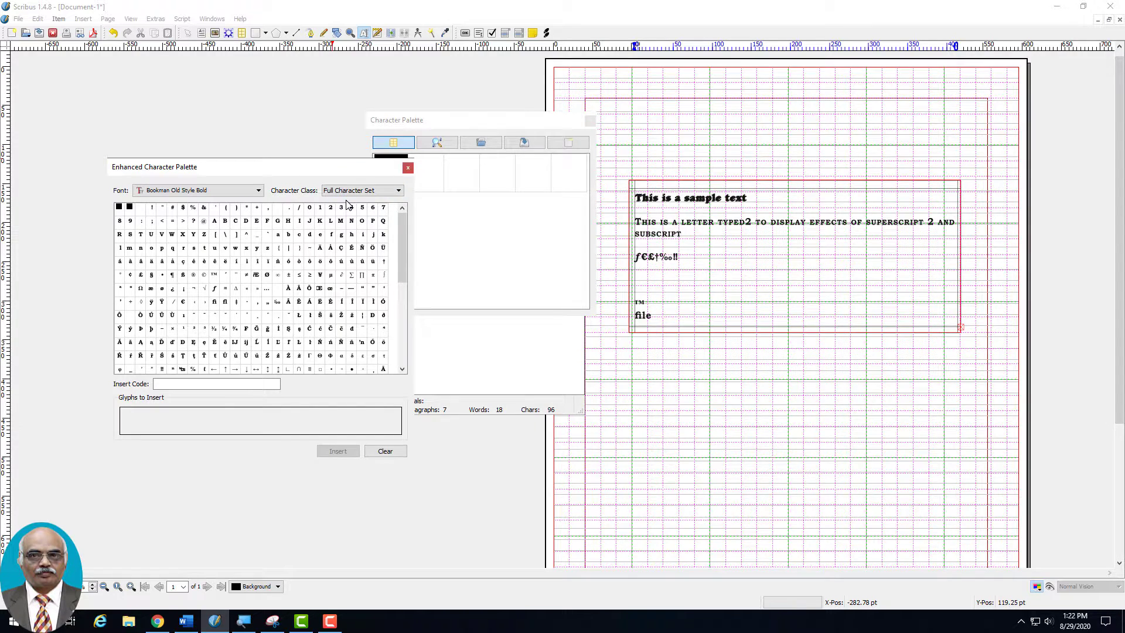
pyautogui.click(172, 209)
pyautogui.click(338, 451)
pyautogui.click(194, 208)
pyautogui.click(320, 452)
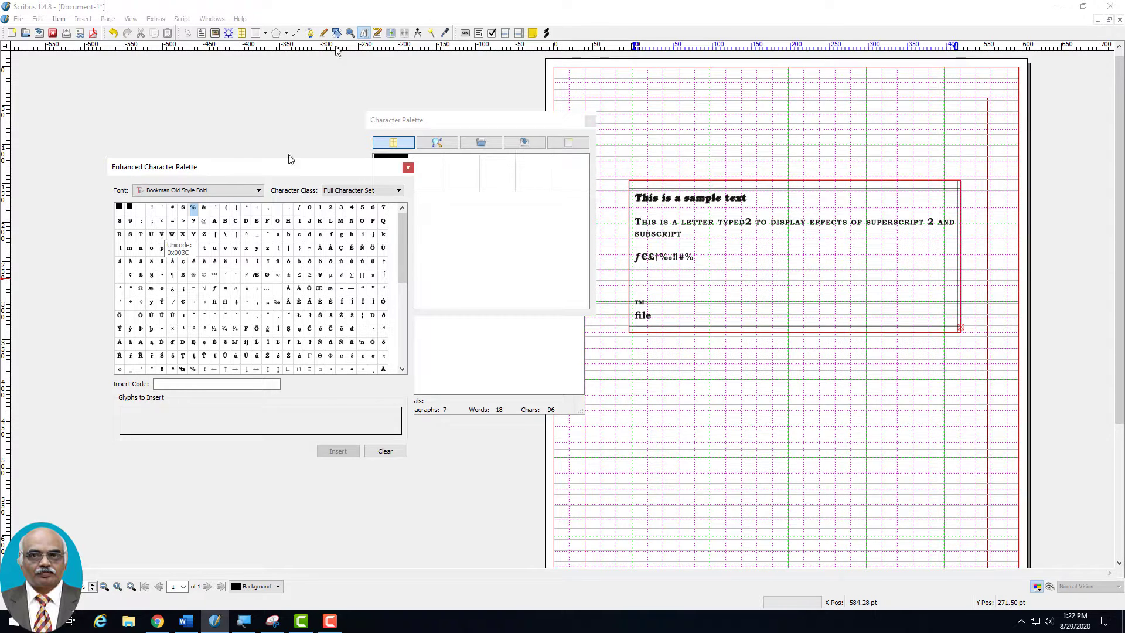
# Close both character palettes and the Story Editor.
pyautogui.click(409, 168)
pyautogui.click(589, 120)
pyautogui.click(571, 171)
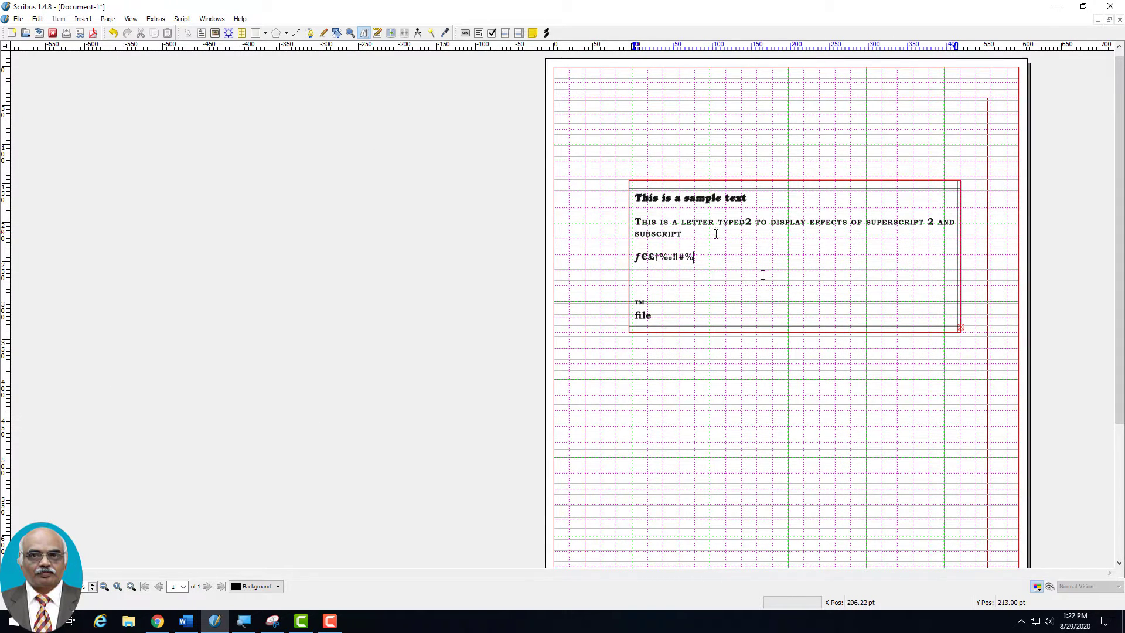
# Draw a second text frame below the first, import chapter1.txt into it and cancel the hyphenation suggestions.
pyautogui.click(202, 33)
pyautogui.moveTo(622, 377); pyautogui.dragTo(958, 504)
pyautogui.rightClick(772, 406)
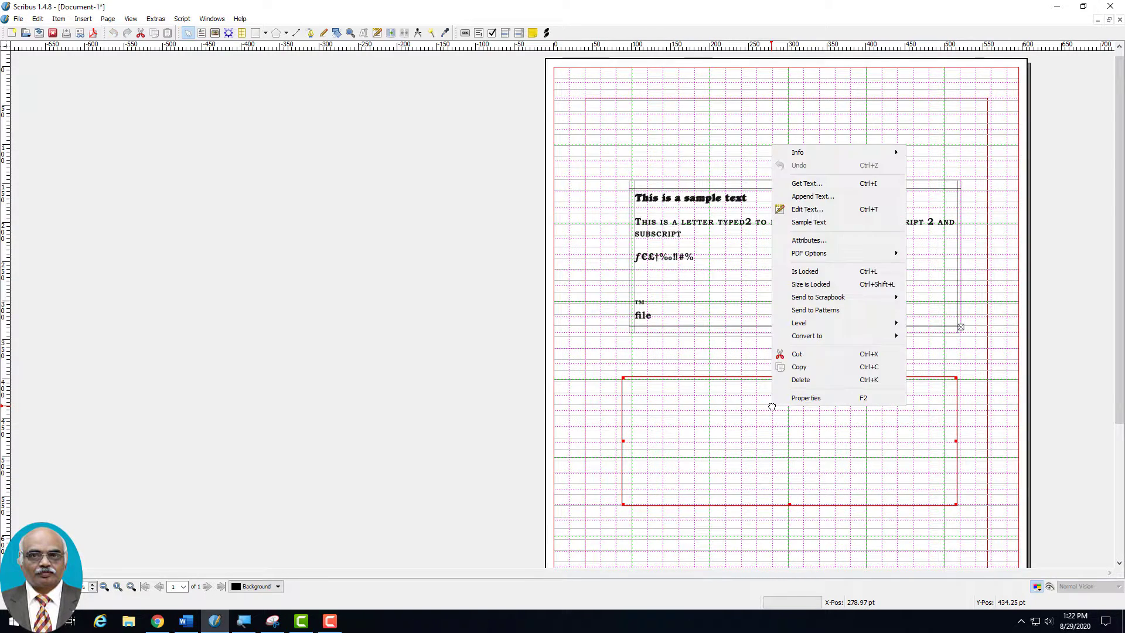
pyautogui.click(805, 184)
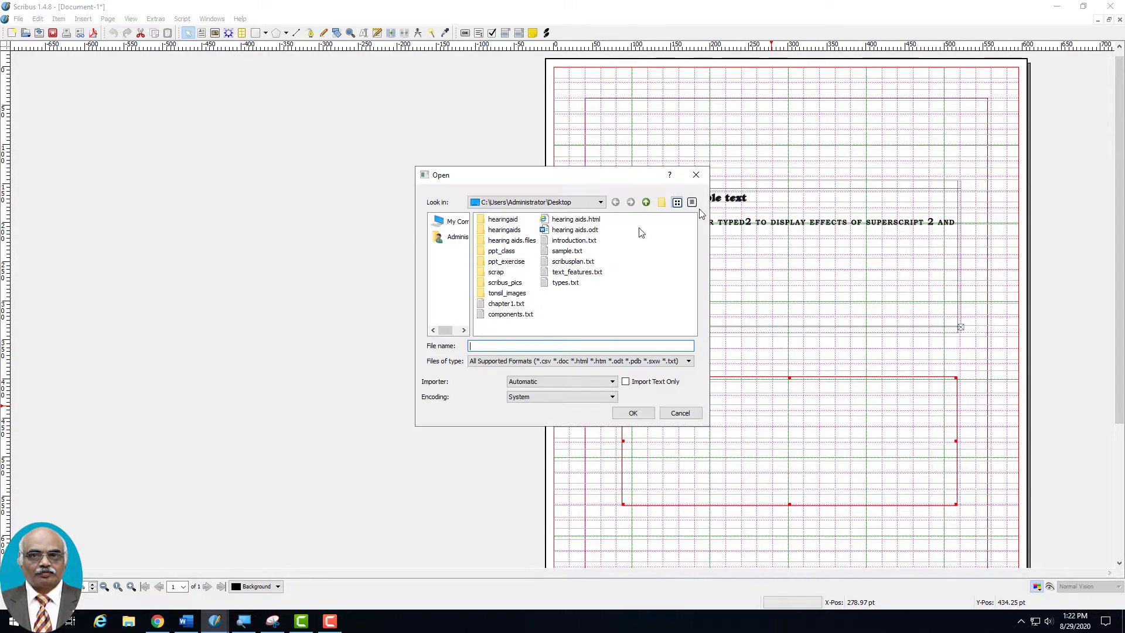
pyautogui.click(511, 314)
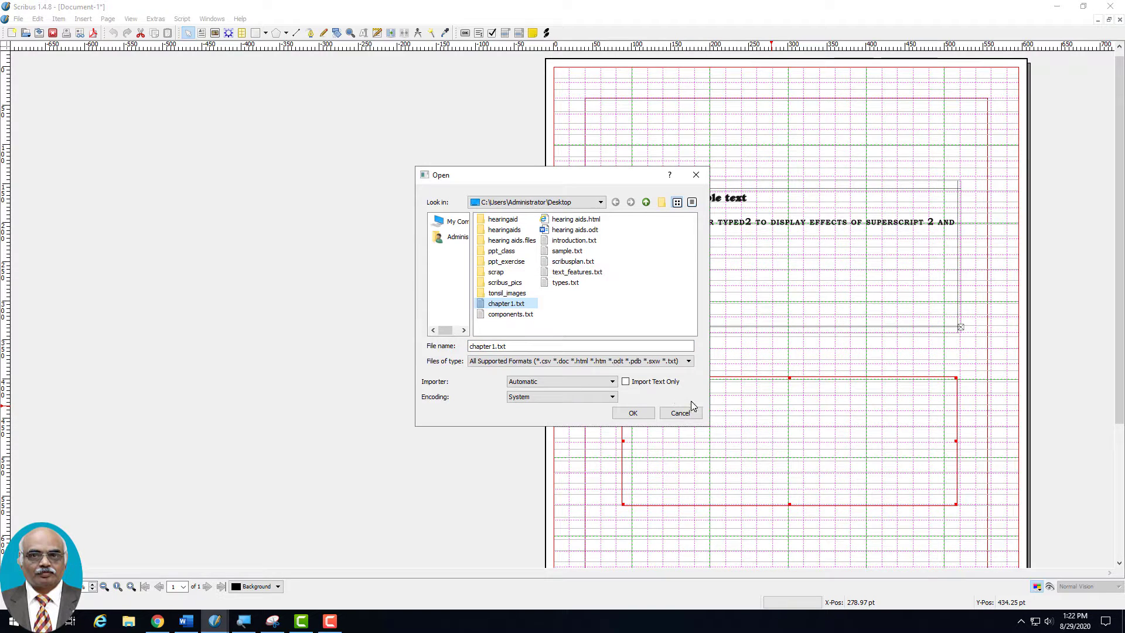
pyautogui.click(634, 413)
pyautogui.click(616, 308)
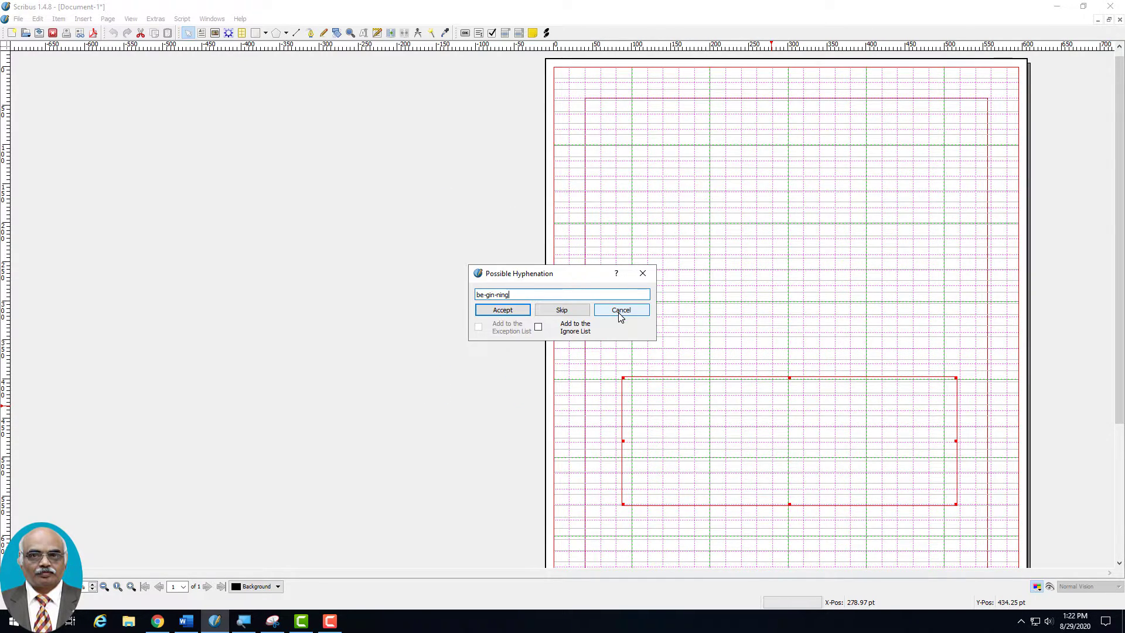
# Dismiss the pending suggestion, hyphenate the second frame's text by accepting a long run of suggested word breaks, and cancel the remaining suggestions.
pyautogui.click(620, 310)
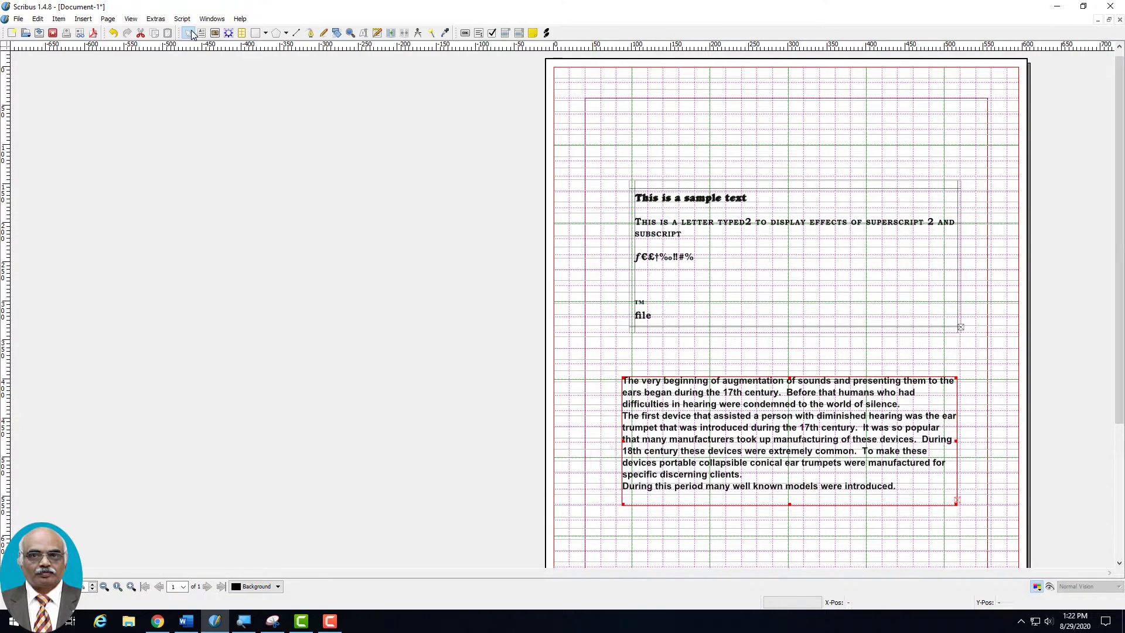
pyautogui.click(156, 20)
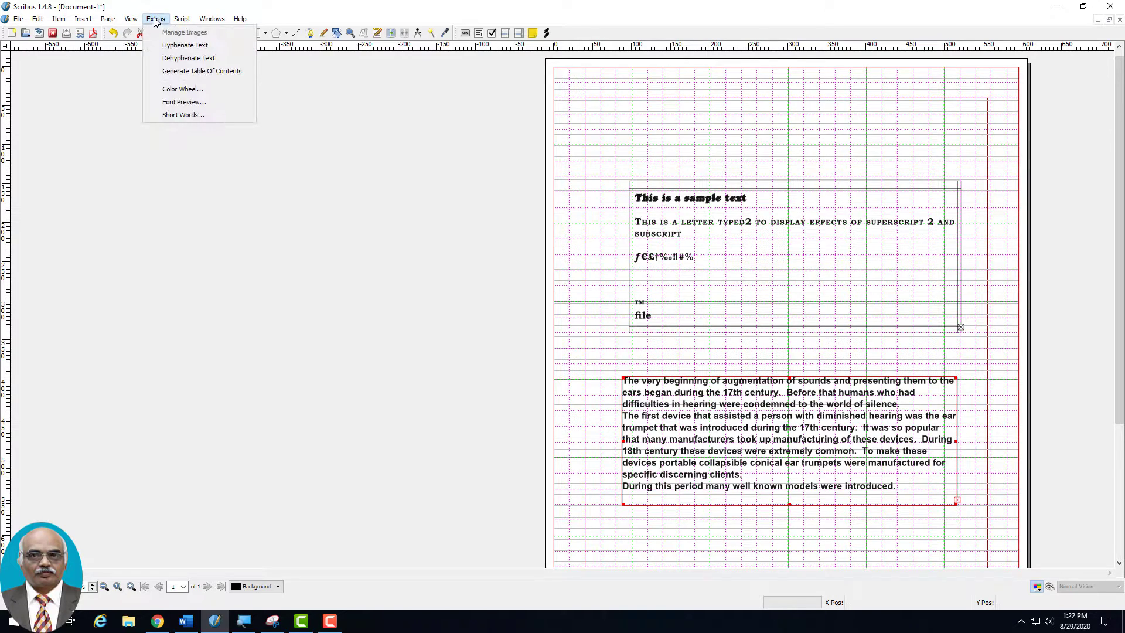
pyautogui.click(177, 45)
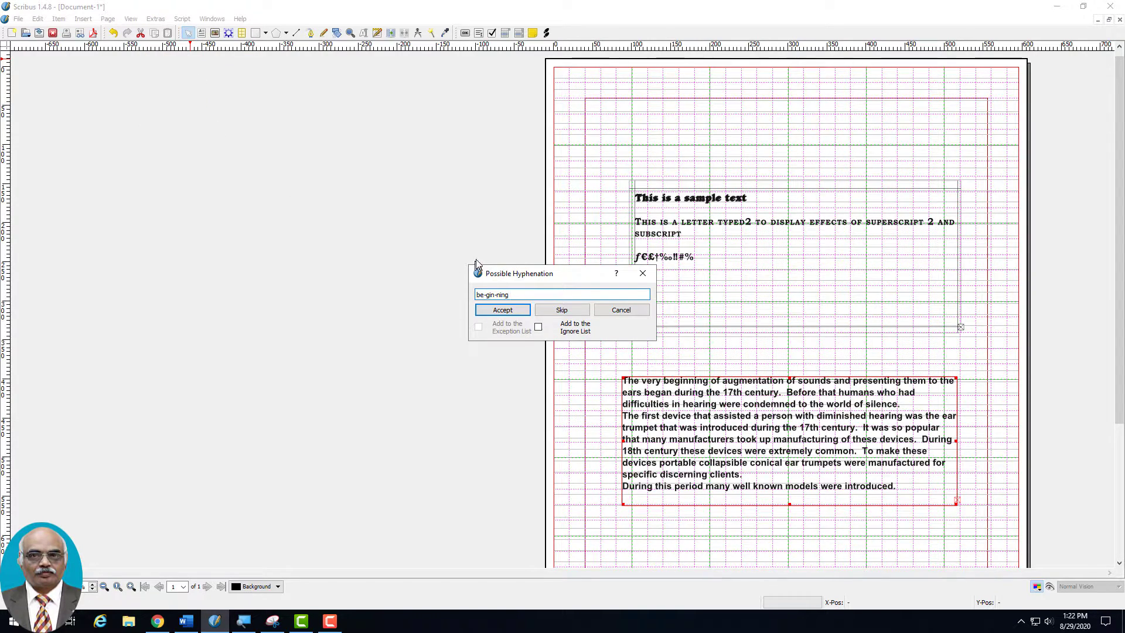
pyautogui.click(497, 317)
pyautogui.click(495, 316)
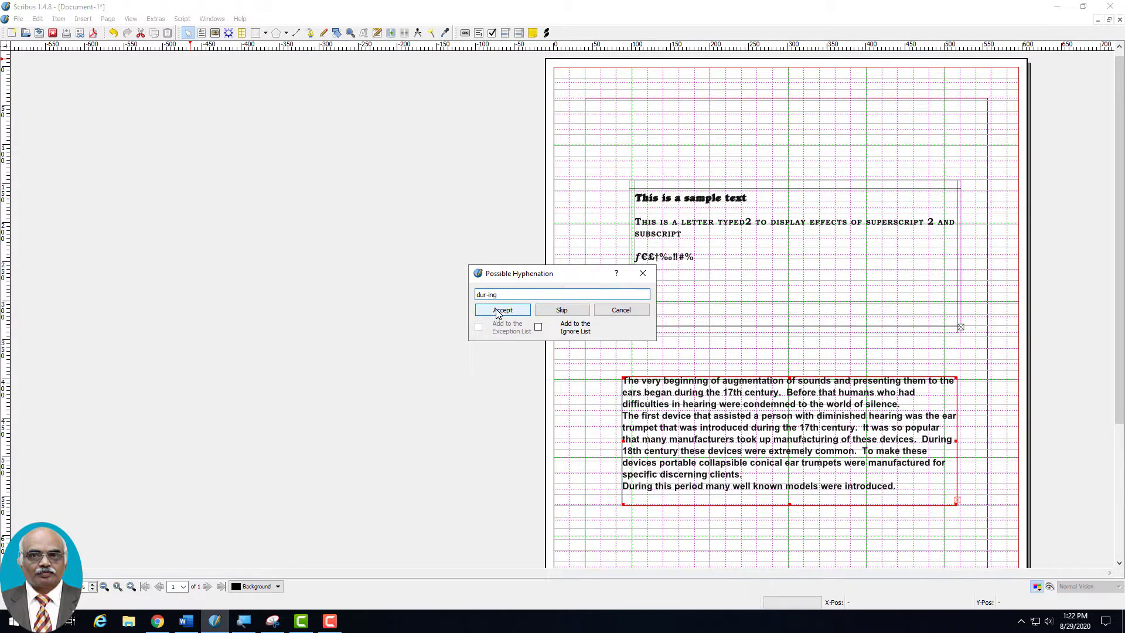
pyautogui.click(494, 315)
pyautogui.click(494, 311)
pyautogui.click(494, 310)
pyautogui.click(494, 311)
pyautogui.click(494, 310)
pyautogui.click(494, 310)
pyautogui.click(494, 311)
pyautogui.click(494, 311)
pyautogui.click(494, 310)
pyautogui.click(494, 311)
pyautogui.click(494, 311)
pyautogui.click(494, 311)
pyautogui.click(494, 311)
pyautogui.click(494, 311)
pyautogui.click(494, 310)
pyautogui.click(494, 310)
pyautogui.click(494, 311)
pyautogui.click(494, 311)
pyautogui.click(494, 310)
pyautogui.click(494, 311)
pyautogui.click(494, 310)
pyautogui.click(494, 310)
pyautogui.click(494, 310)
pyautogui.click(494, 310)
pyautogui.click(494, 311)
pyautogui.click(494, 311)
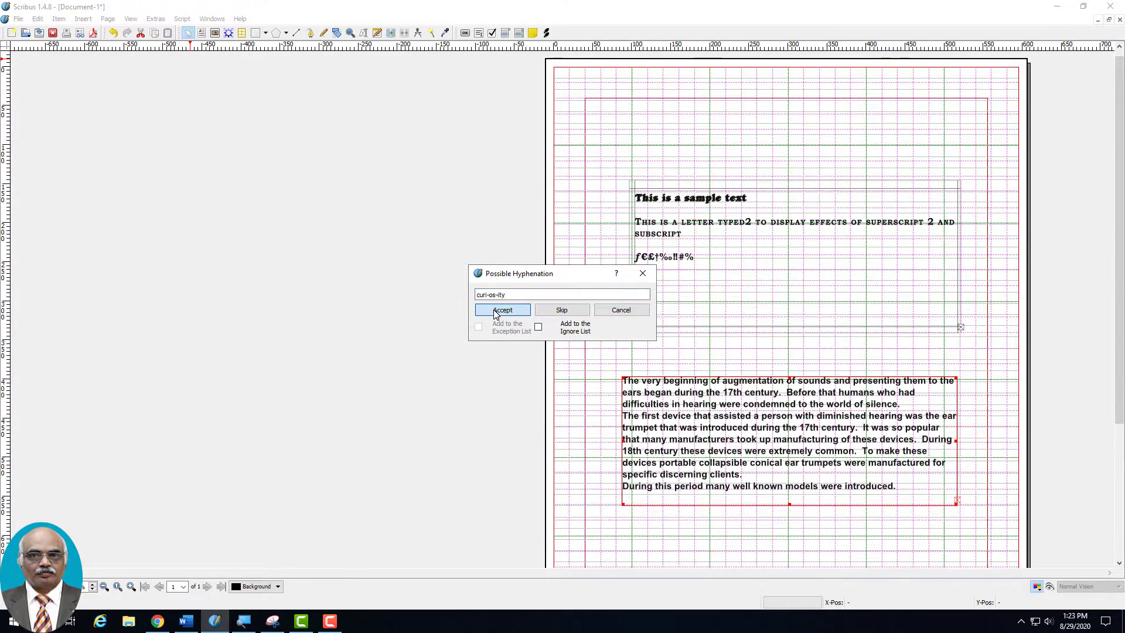
pyautogui.click(494, 311)
pyautogui.click(494, 311)
pyautogui.click(494, 311)
pyautogui.click(614, 310)
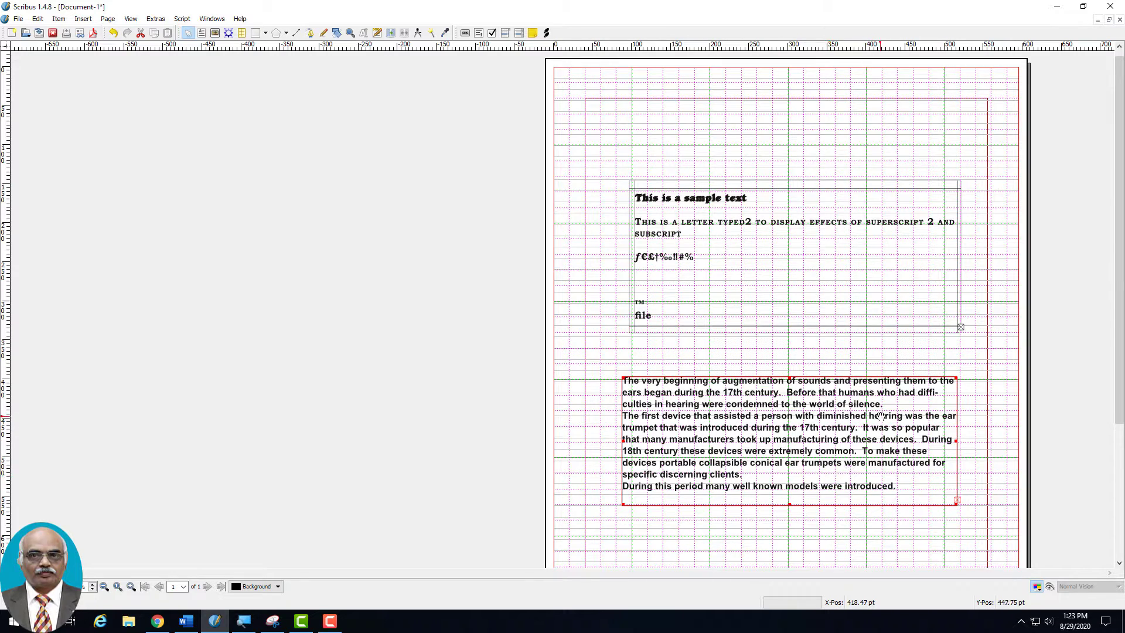
pyautogui.rightClick(814, 469)
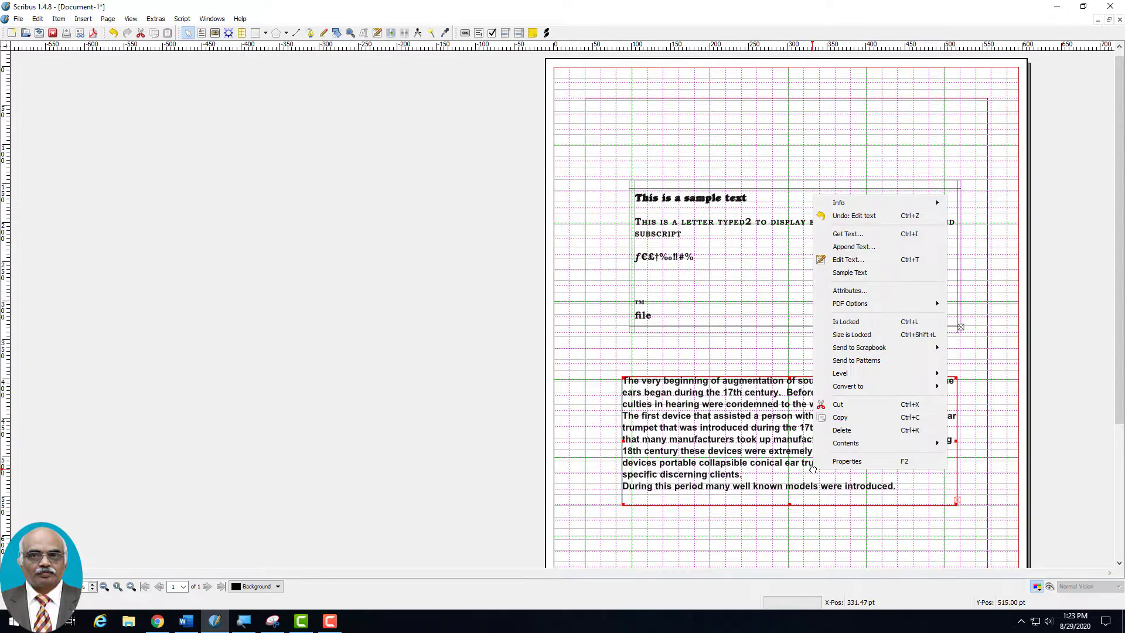
pyautogui.click(833, 133)
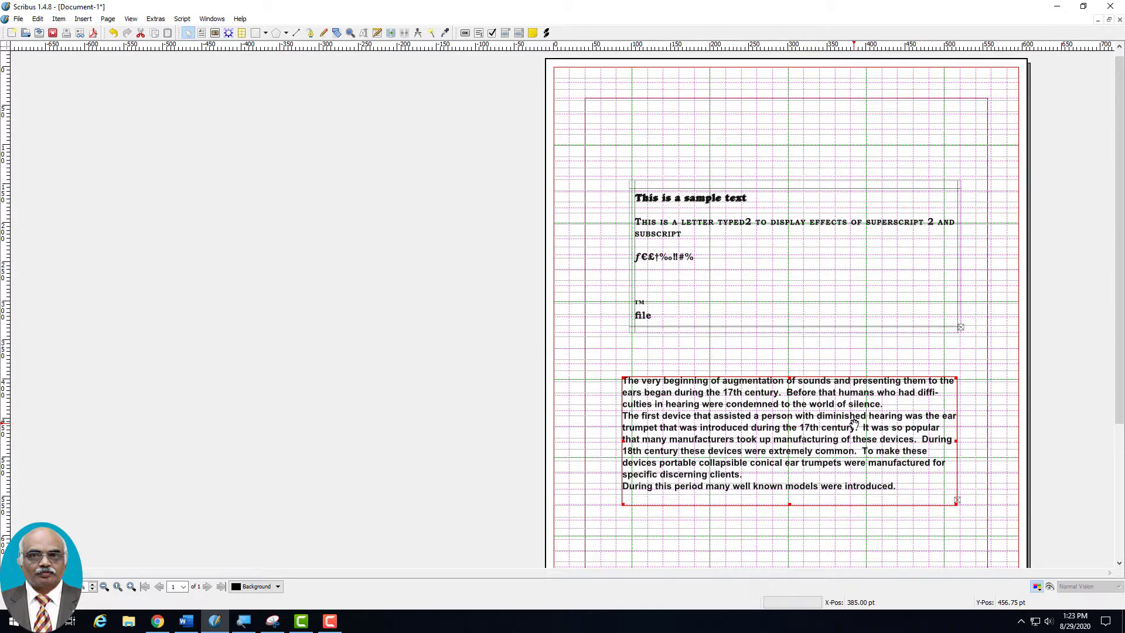
# Turn off Hyphenation Suggestions in the document's Hyphenator settings and apply the change.
pyautogui.click(17, 19)
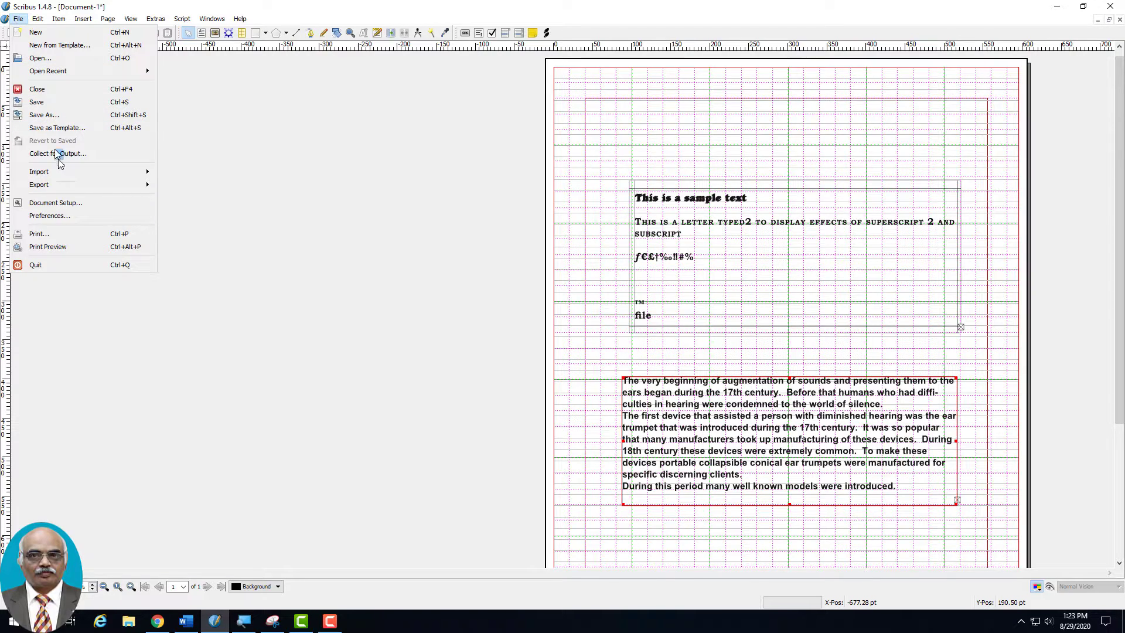
pyautogui.click(65, 203)
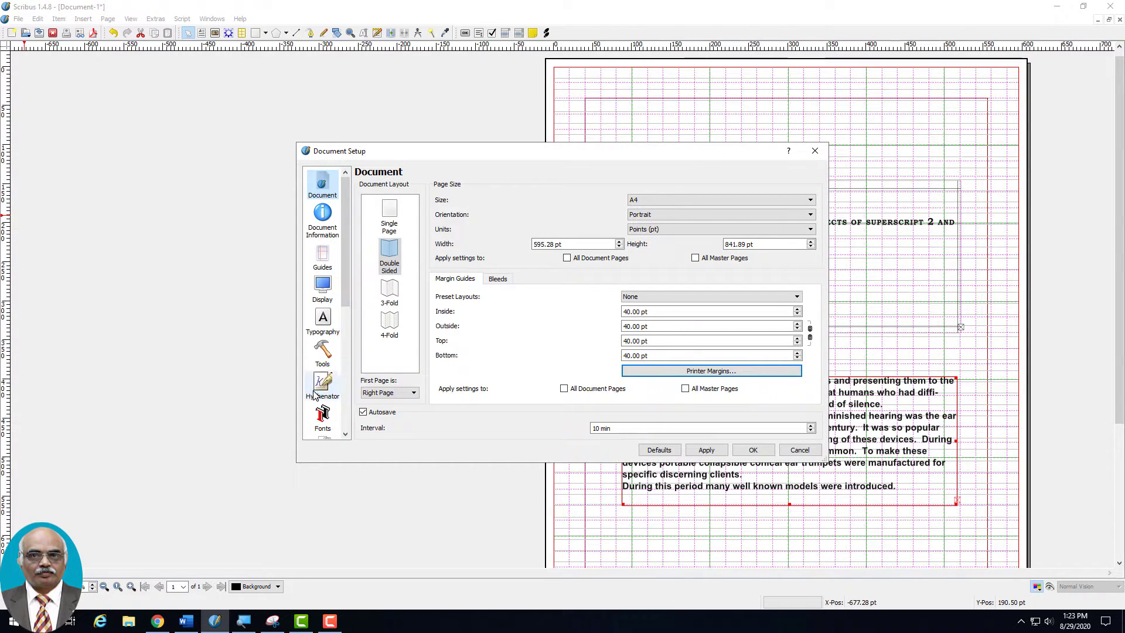
pyautogui.click(319, 390)
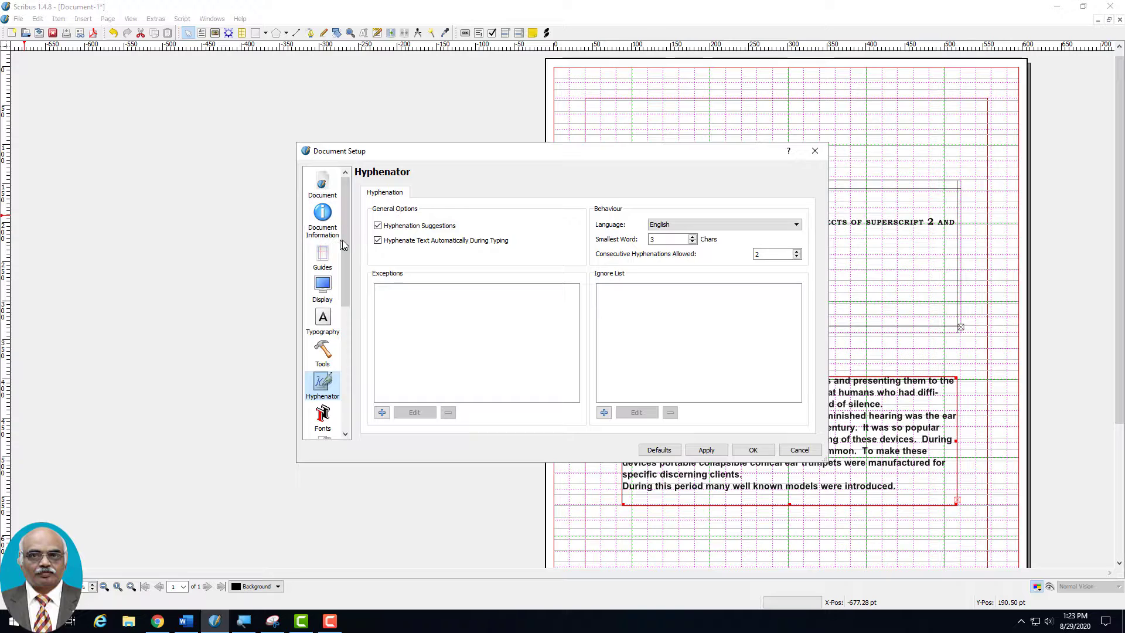
pyautogui.click(377, 225)
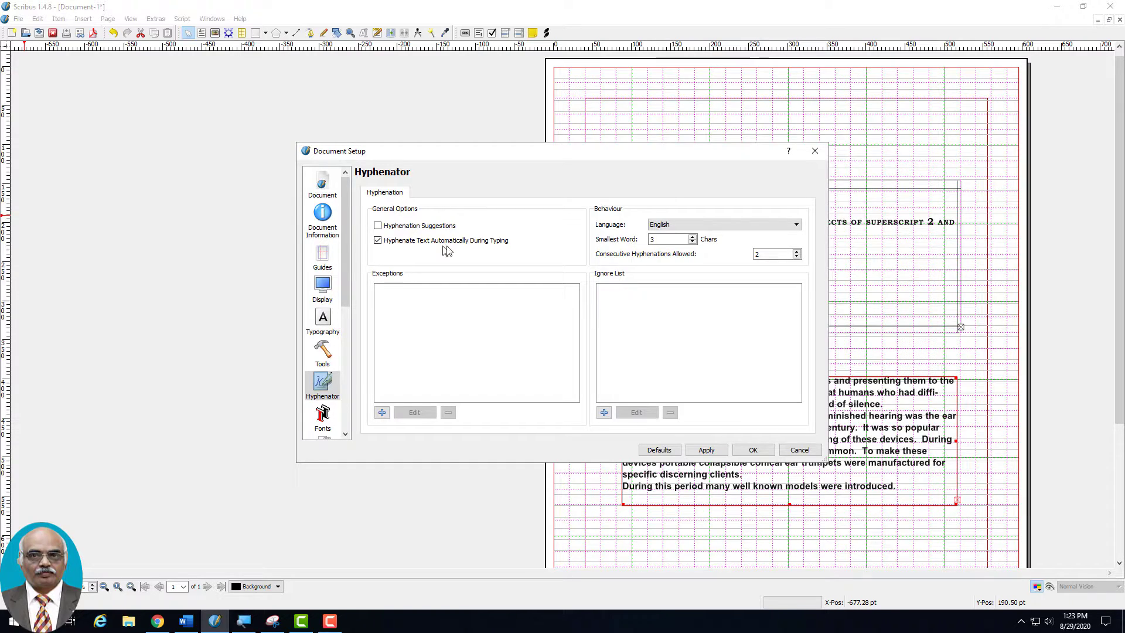
pyautogui.click(693, 237)
pyautogui.click(700, 454)
pyautogui.click(753, 450)
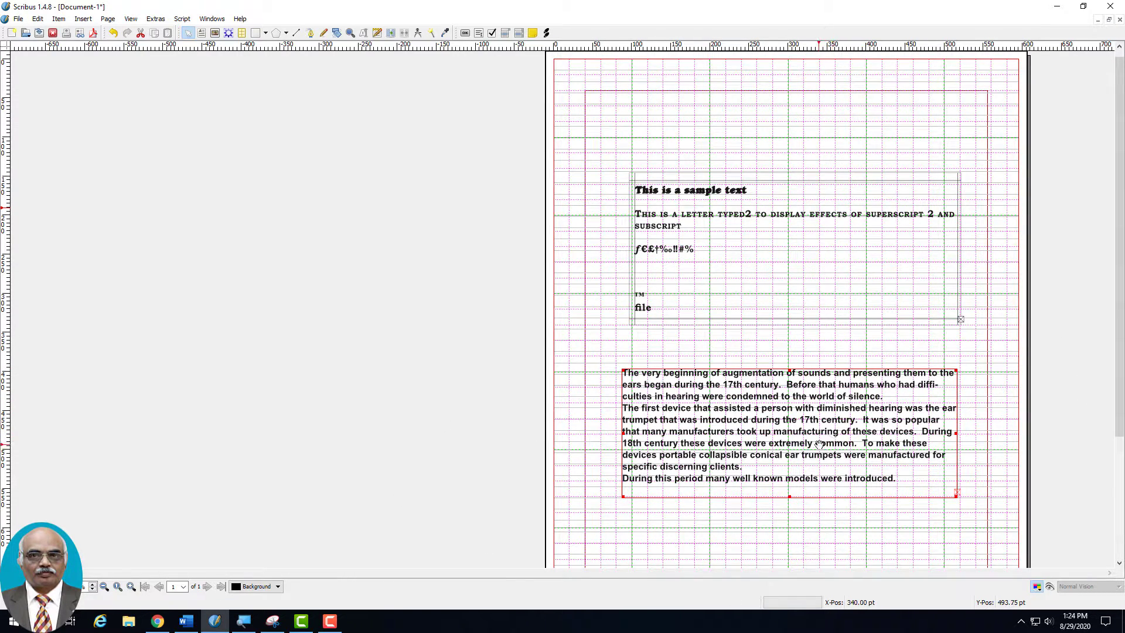
# Dehyphenate the second frame's text and hyphenate it again automatically.
pyautogui.click(152, 20)
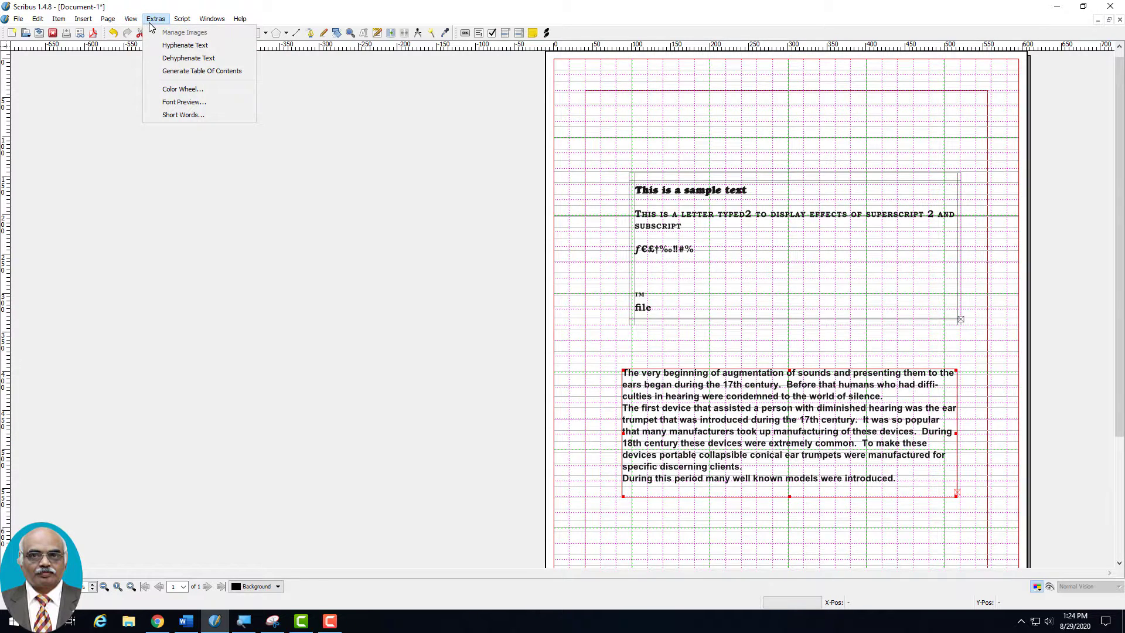
pyautogui.click(178, 58)
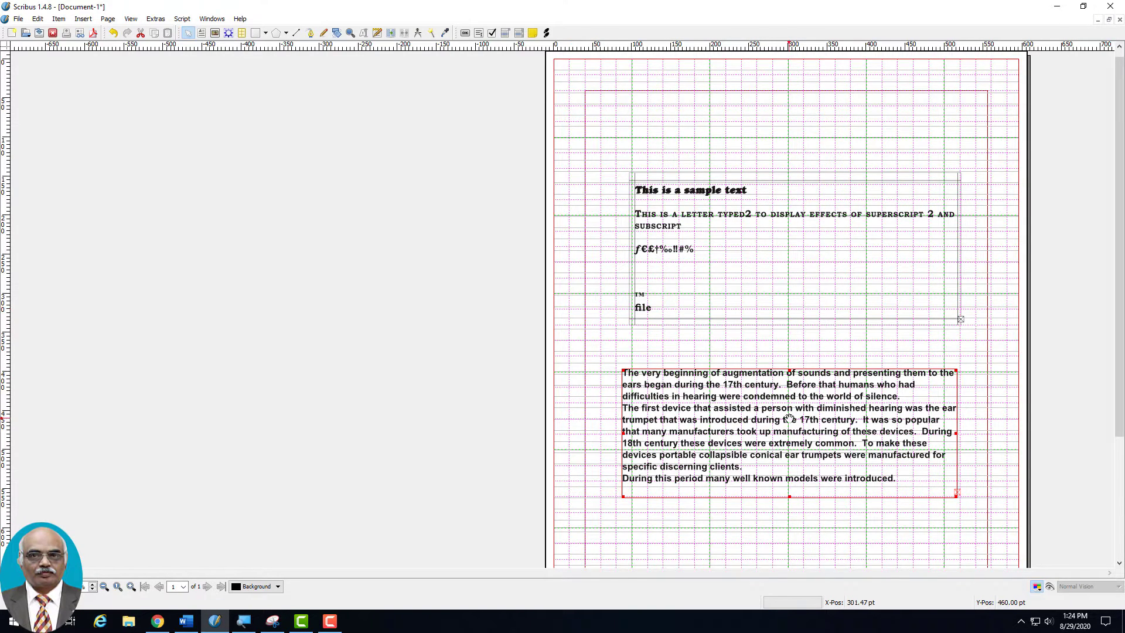
pyautogui.click(160, 19)
pyautogui.click(185, 46)
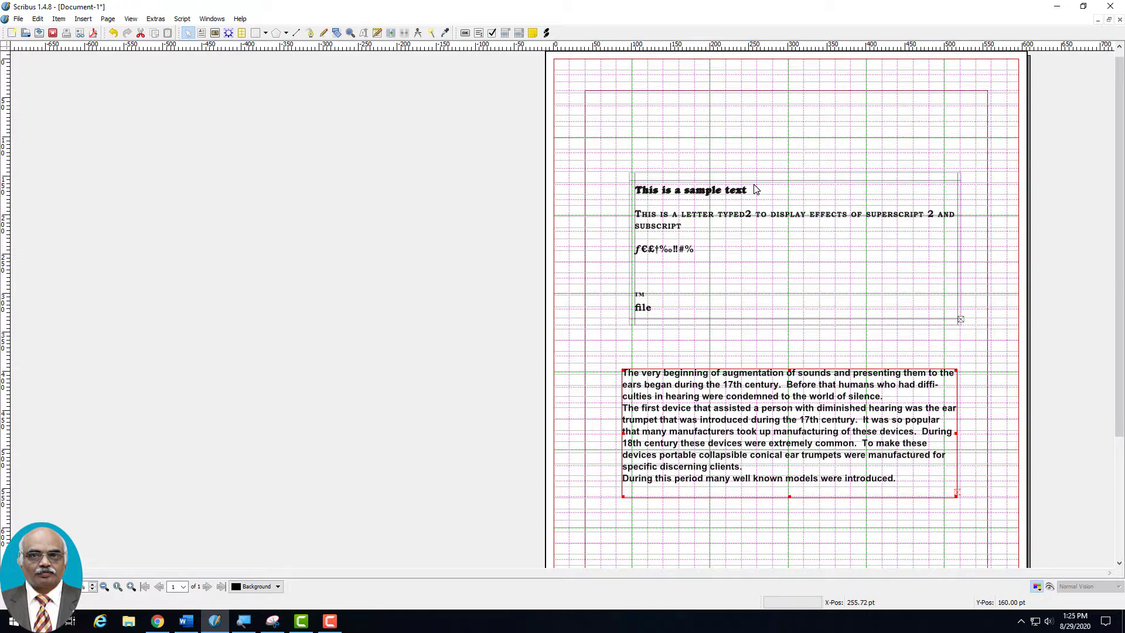
# Search the font preview for Electra, preview Electra LT Std Bold with the sample text, and close the preview.
pyautogui.click(163, 25)
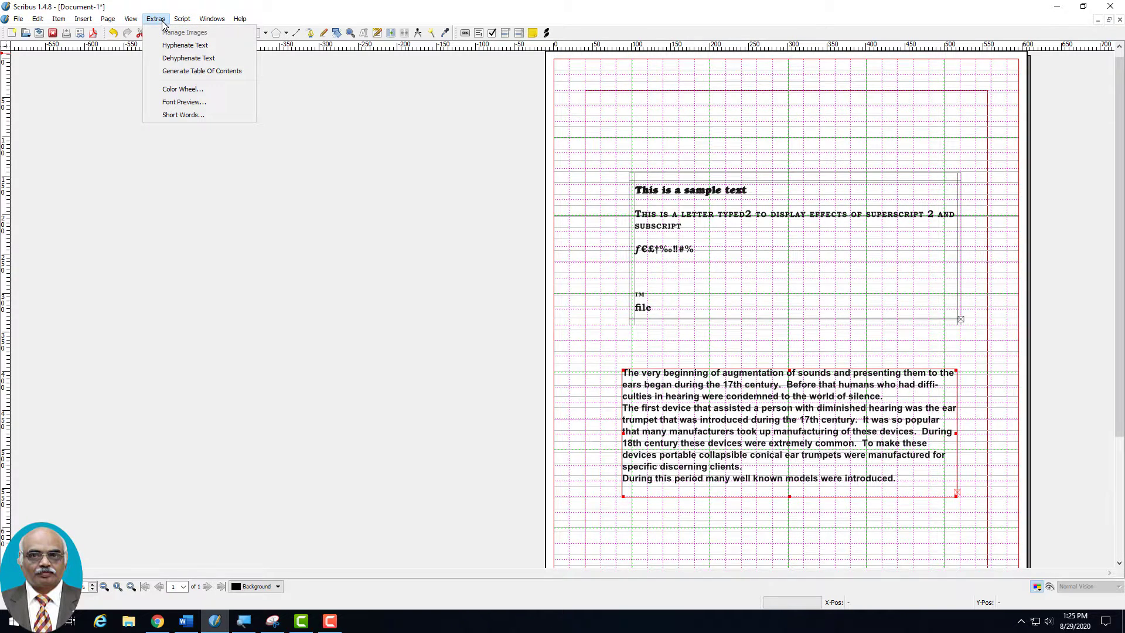
pyautogui.click(181, 102)
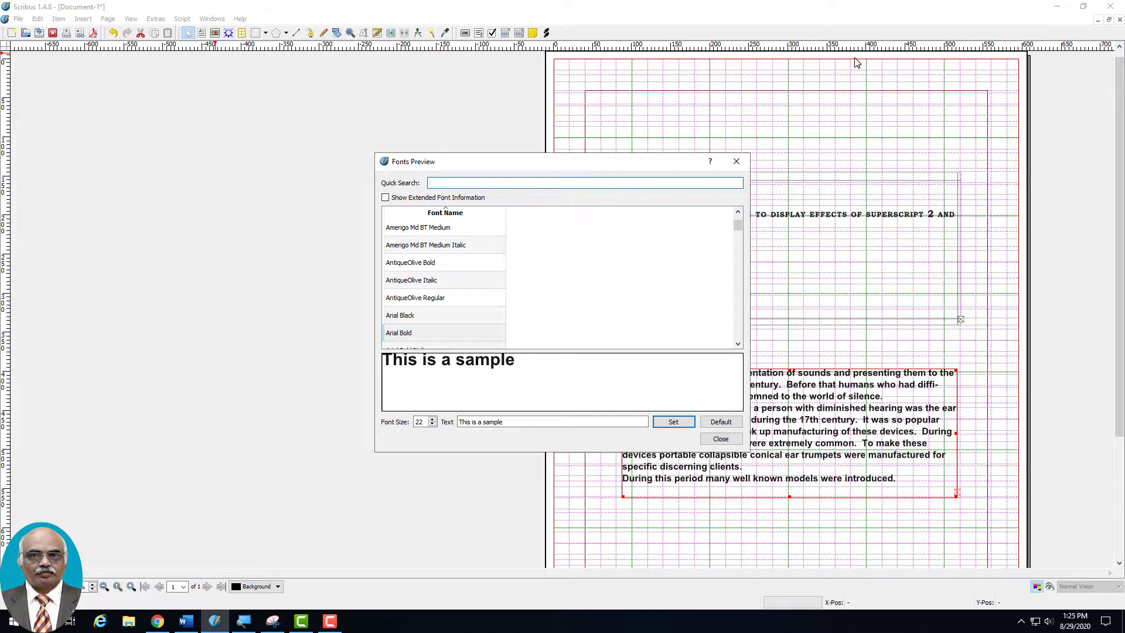
pyautogui.write('Electra')
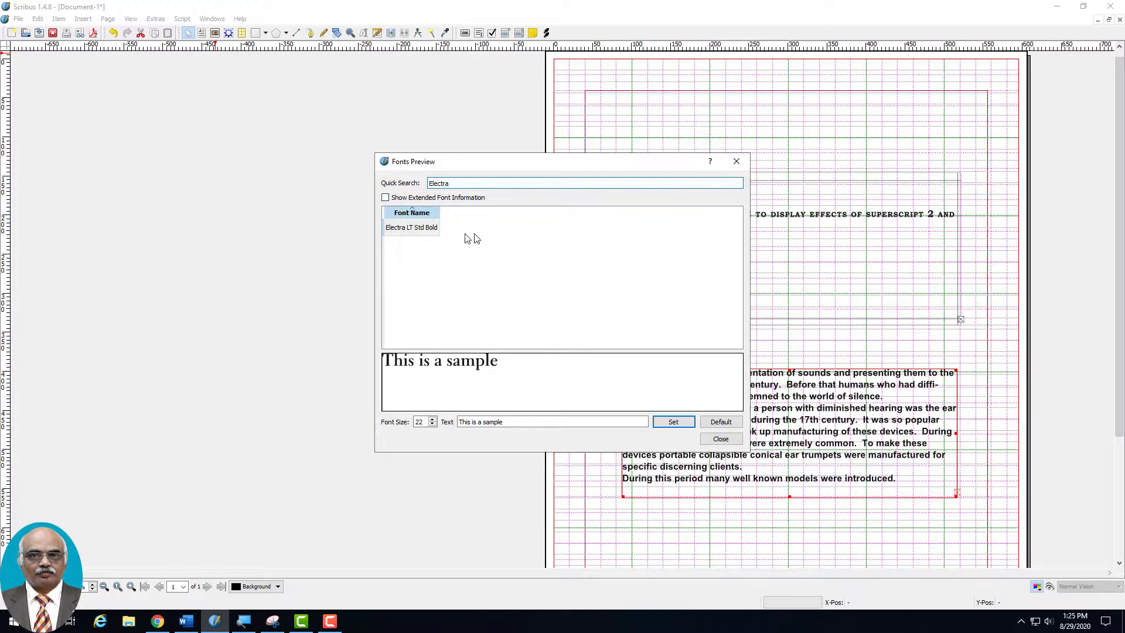
pyautogui.click(405, 231)
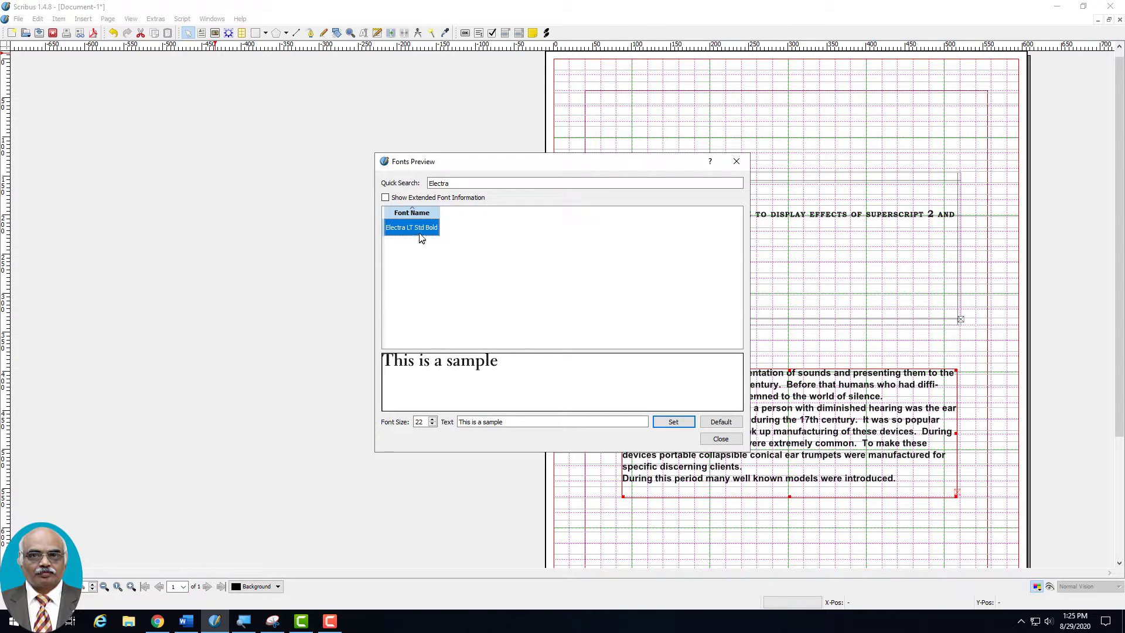
pyautogui.click(683, 426)
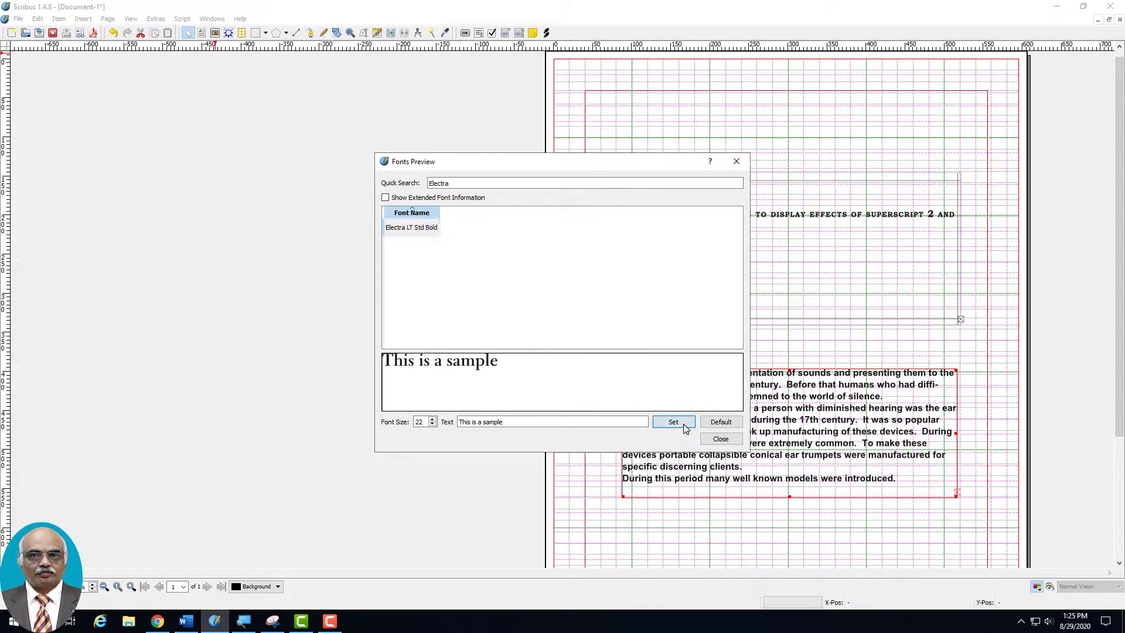
pyautogui.click(392, 228)
pyautogui.click(478, 423)
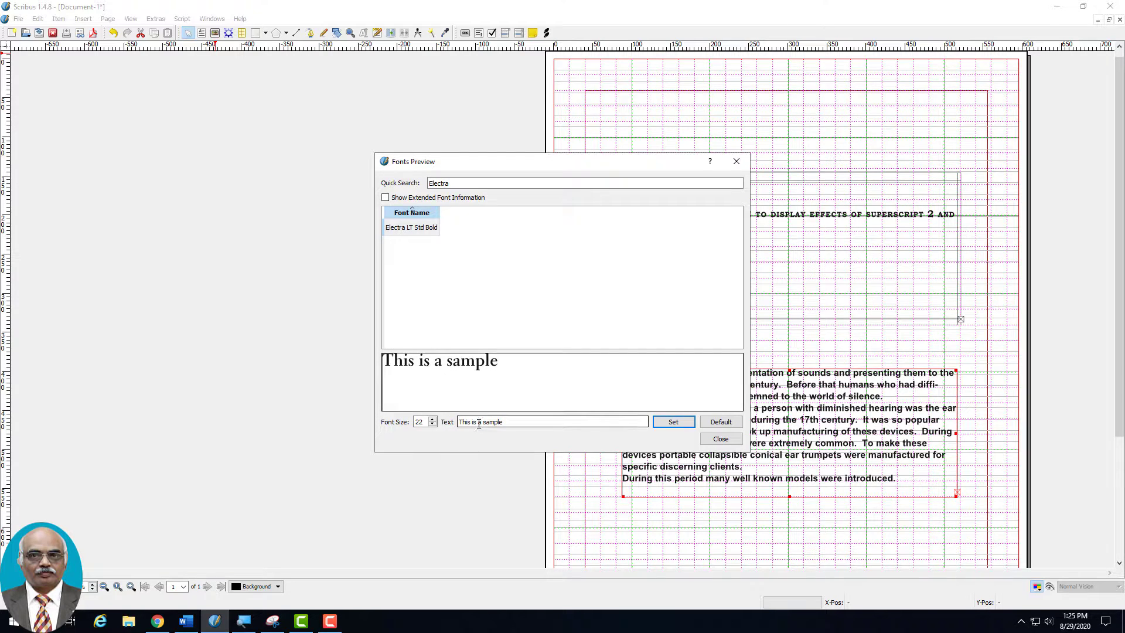
pyautogui.click(422, 229)
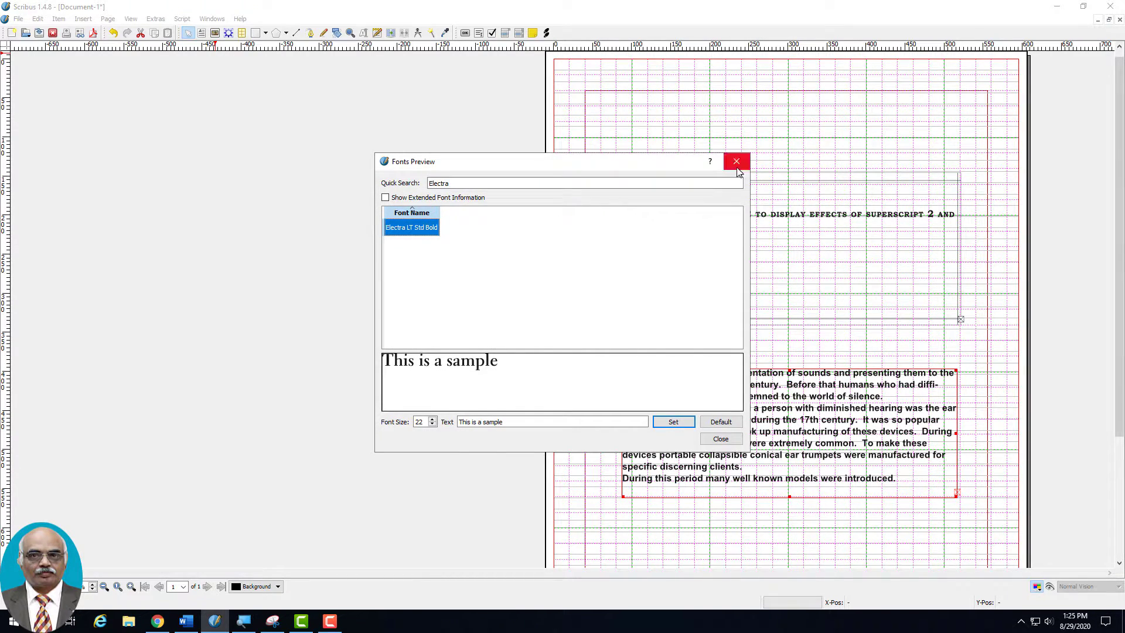
pyautogui.click(721, 439)
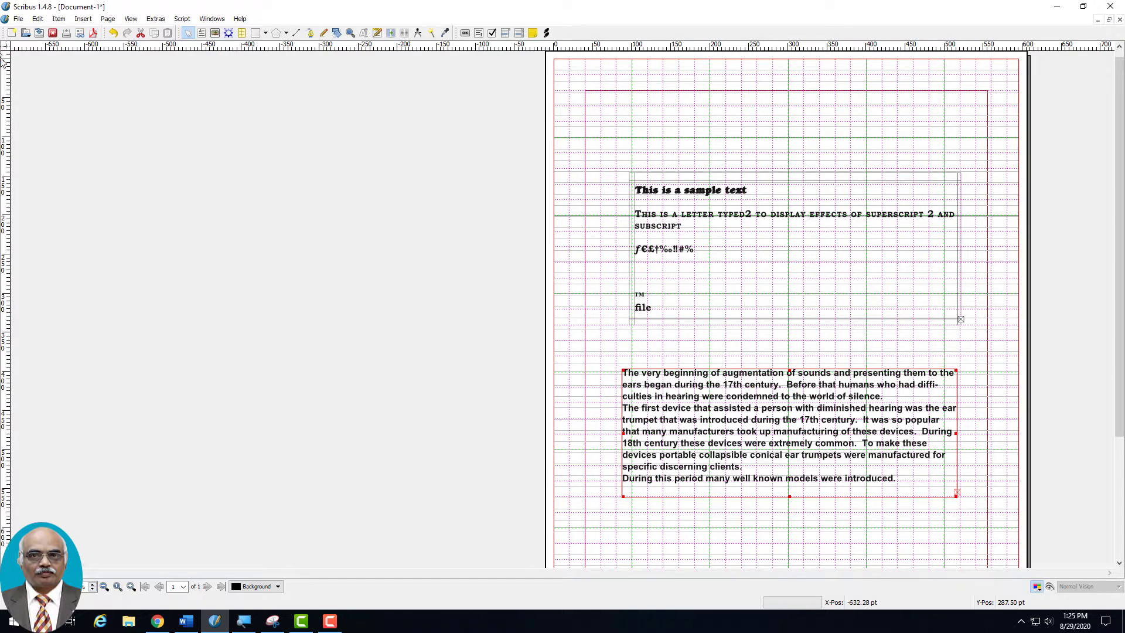
# Examine the available fonts in the document setup, including their format, PostScript embedding, subset and font file path columns.
pyautogui.click(19, 19)
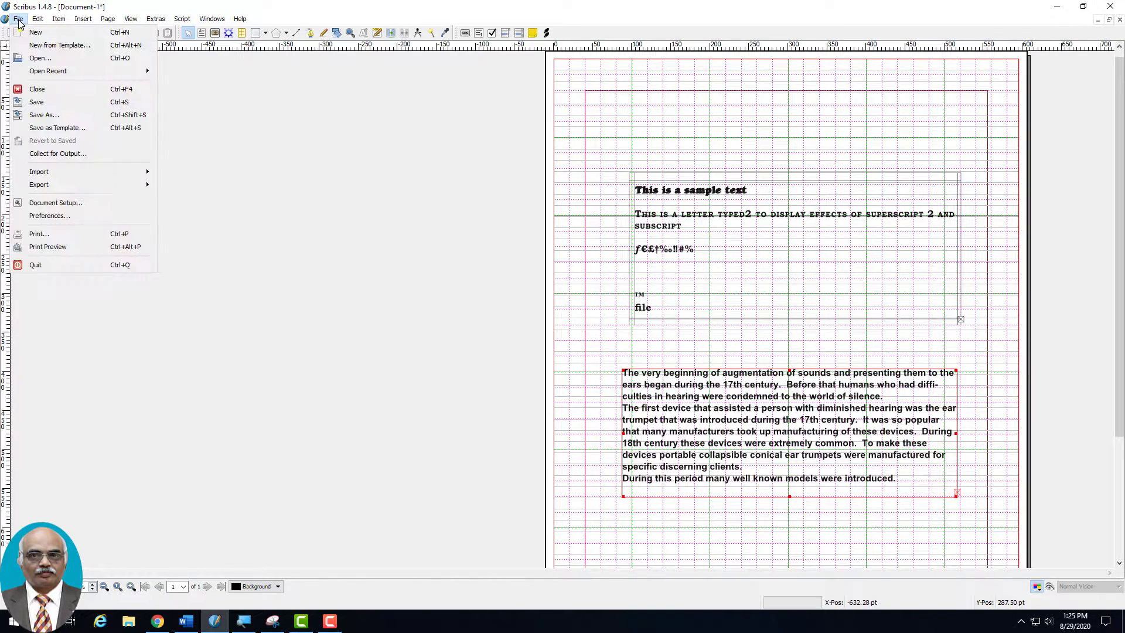
pyautogui.moveTo(26, 188)
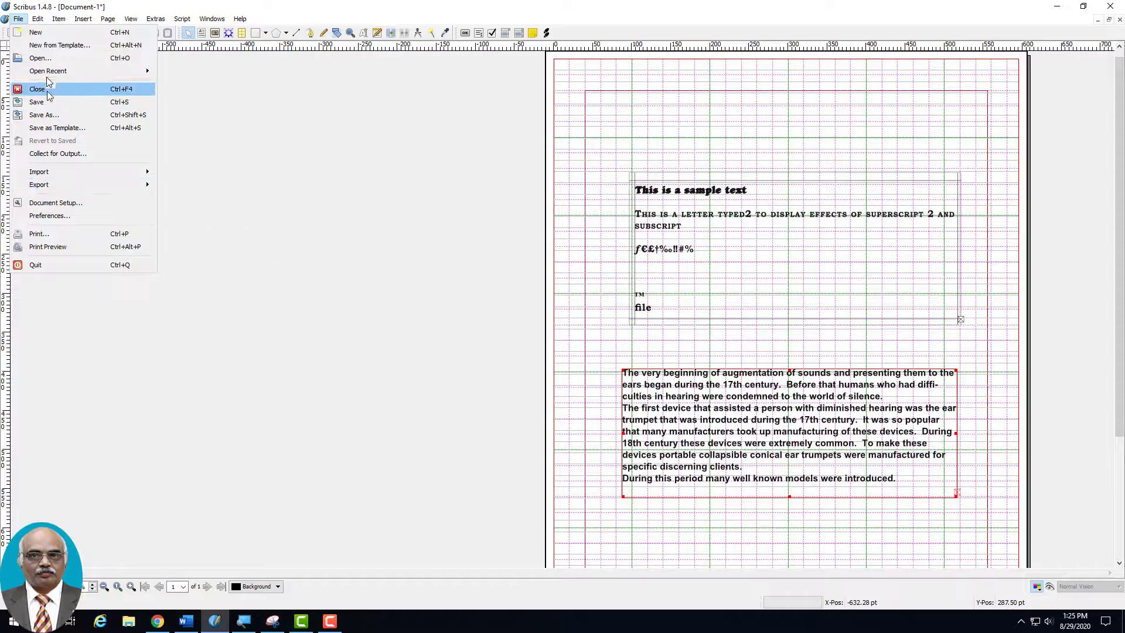
pyautogui.click(79, 203)
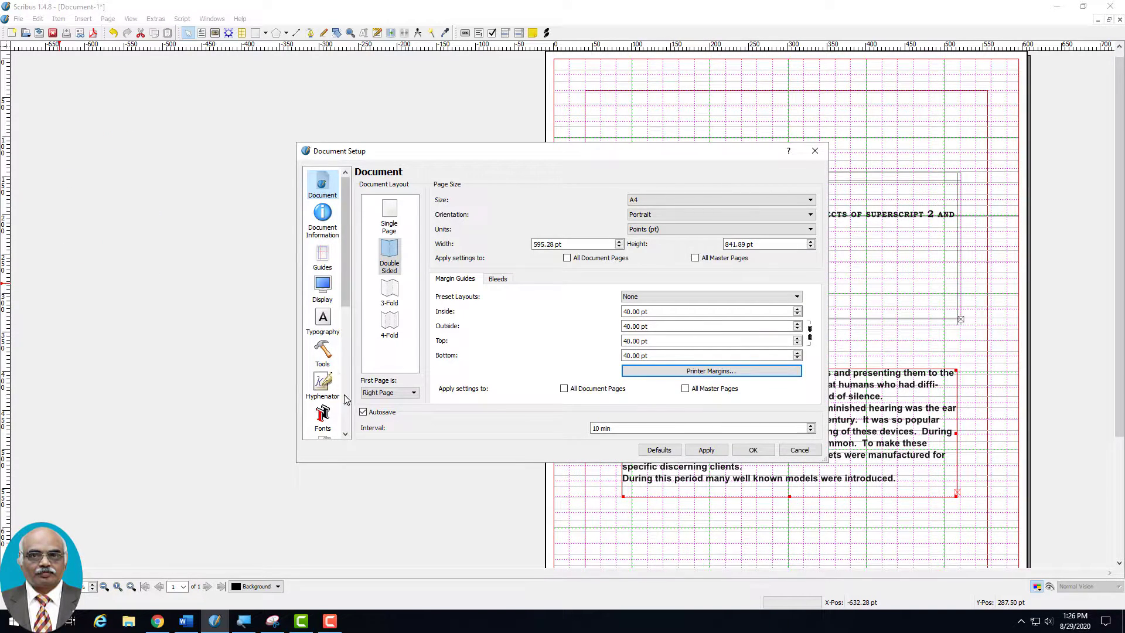
pyautogui.scroll(-1, 351, 315)
pyautogui.scroll(-1, 351, 314)
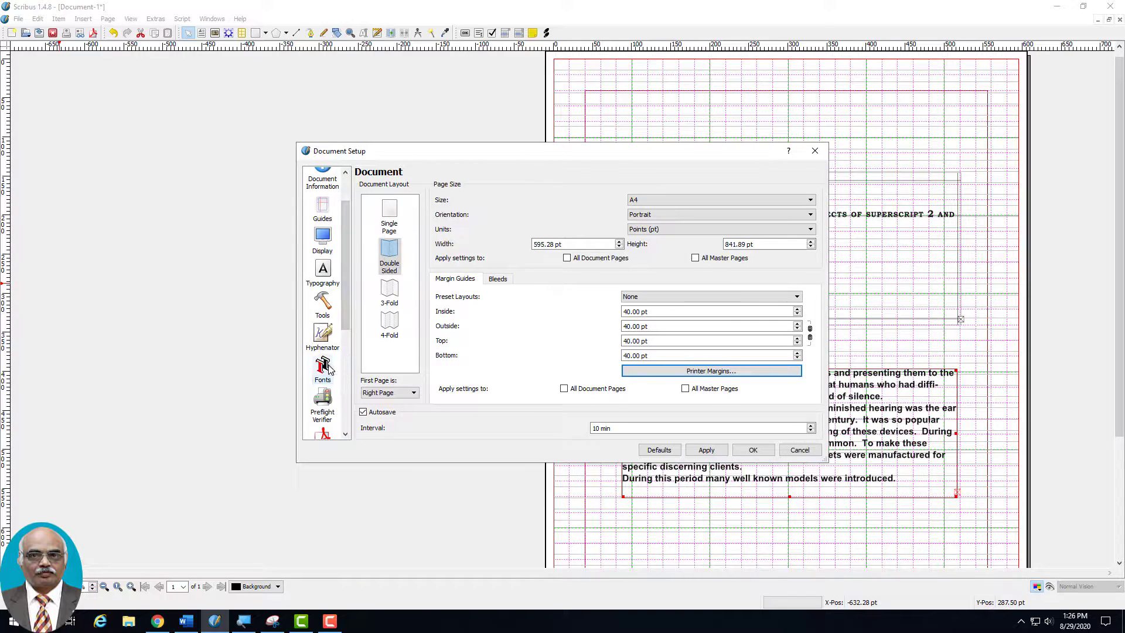
pyautogui.click(322, 368)
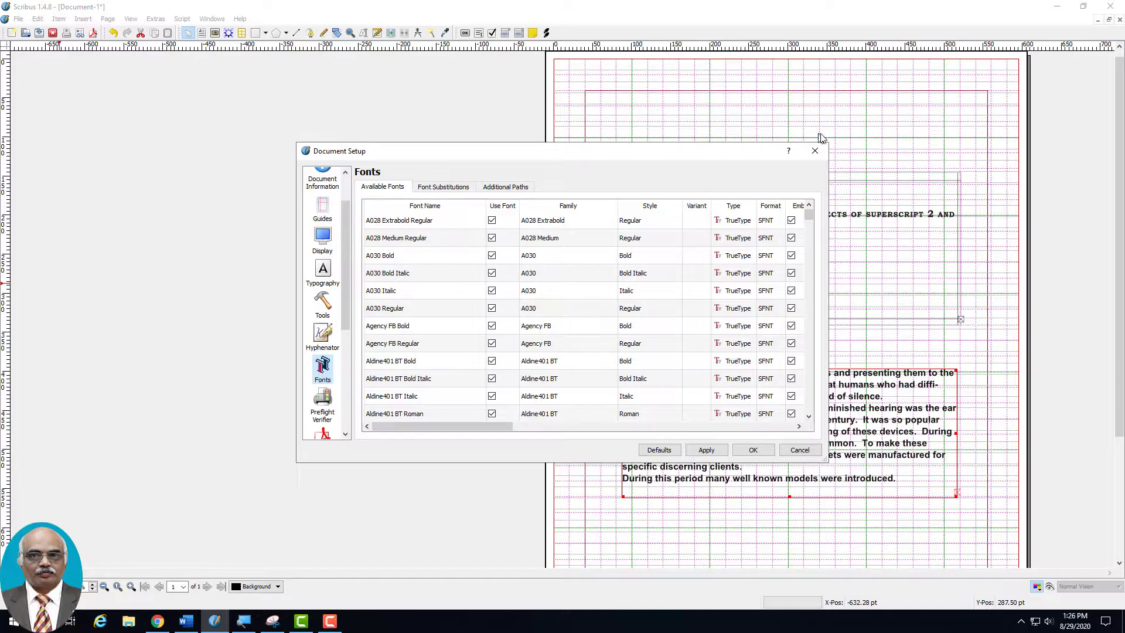
pyautogui.moveTo(813, 218)
pyautogui.mouseDown()
pyautogui.moveTo(805, 410)
pyautogui.moveTo(807, 213)
pyautogui.mouseUp()
pyautogui.moveTo(418, 427); pyautogui.dragTo(489, 431)
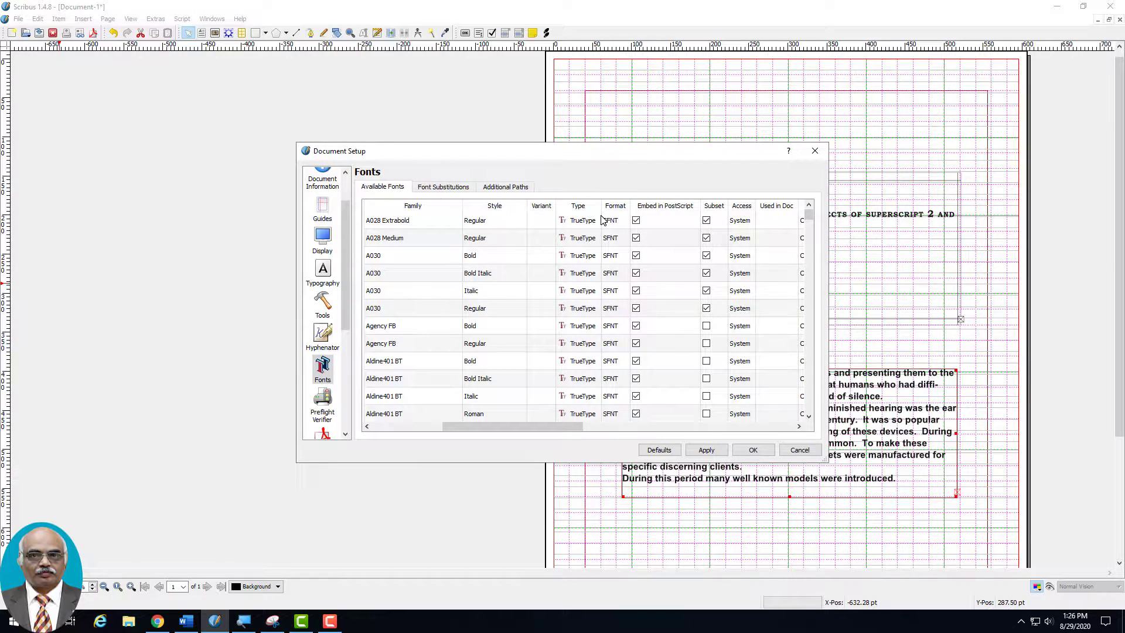
pyautogui.moveTo(479, 427); pyautogui.dragTo(677, 437)
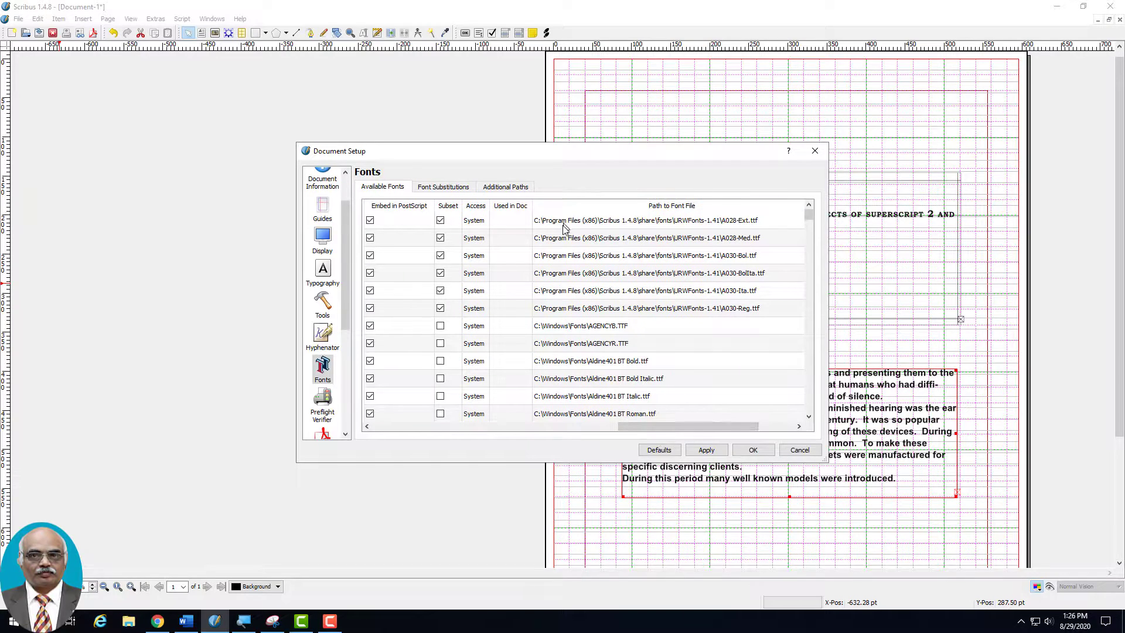
pyautogui.moveTo(645, 436); pyautogui.dragTo(509, 434)
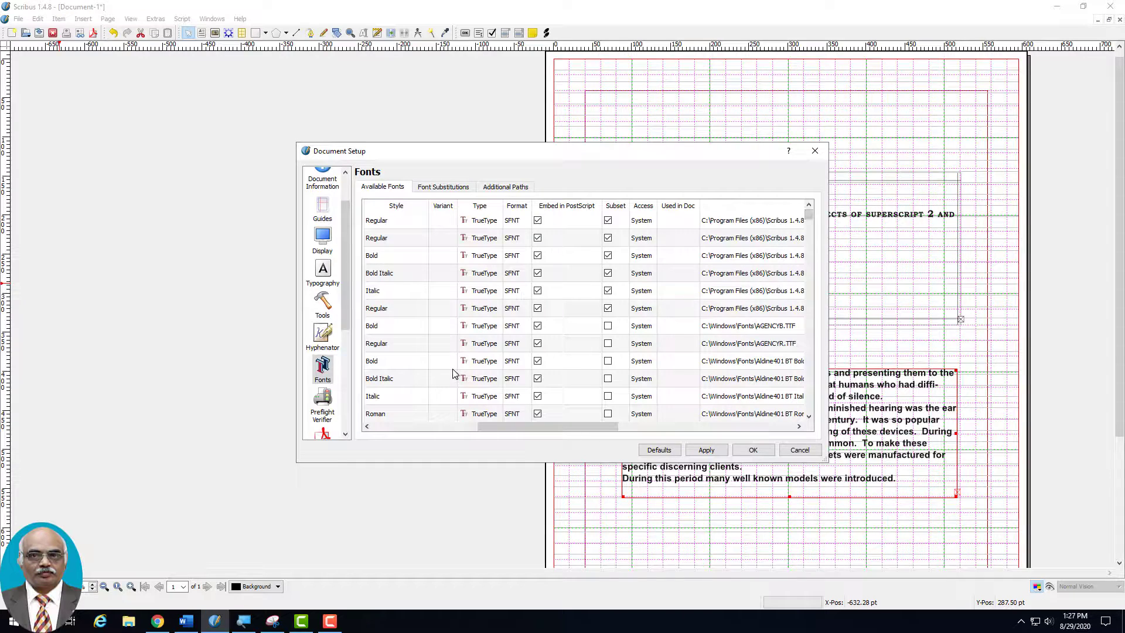
# Check the replacement choices for the Bold entry in the font substitutions and return to the available fonts.
pyautogui.click(428, 189)
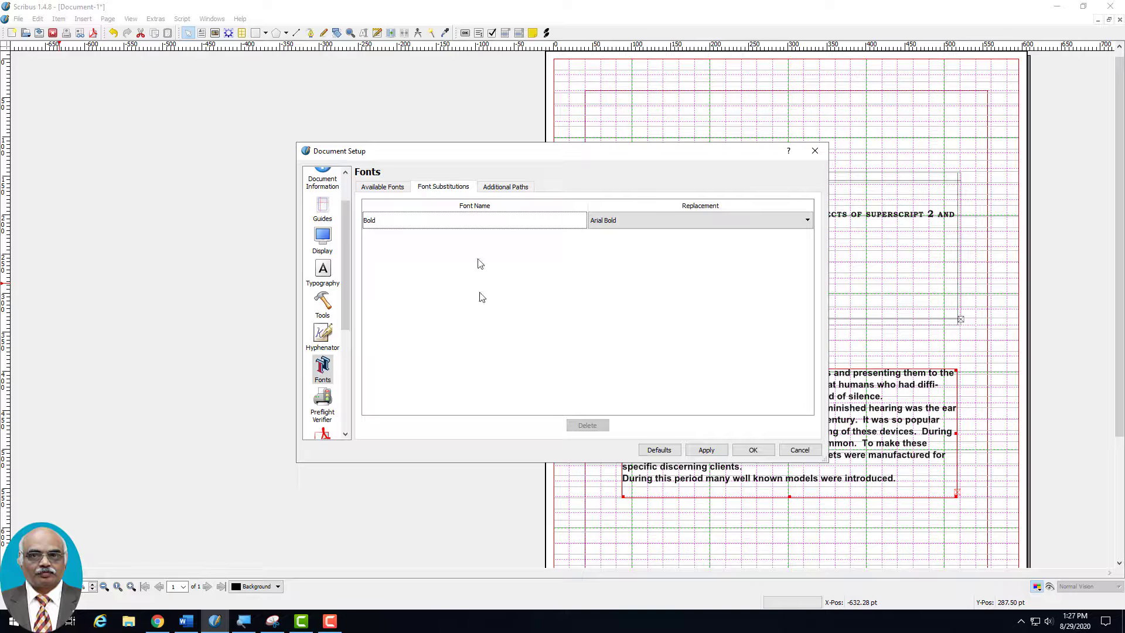
pyautogui.click(671, 223)
pyautogui.click(510, 324)
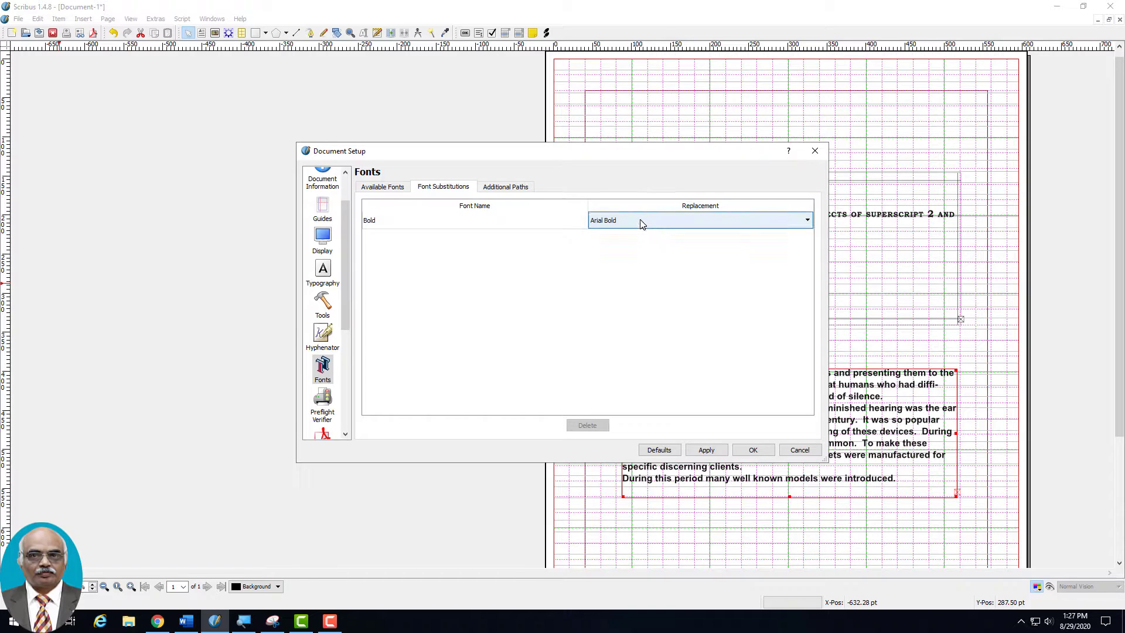
pyautogui.click(382, 187)
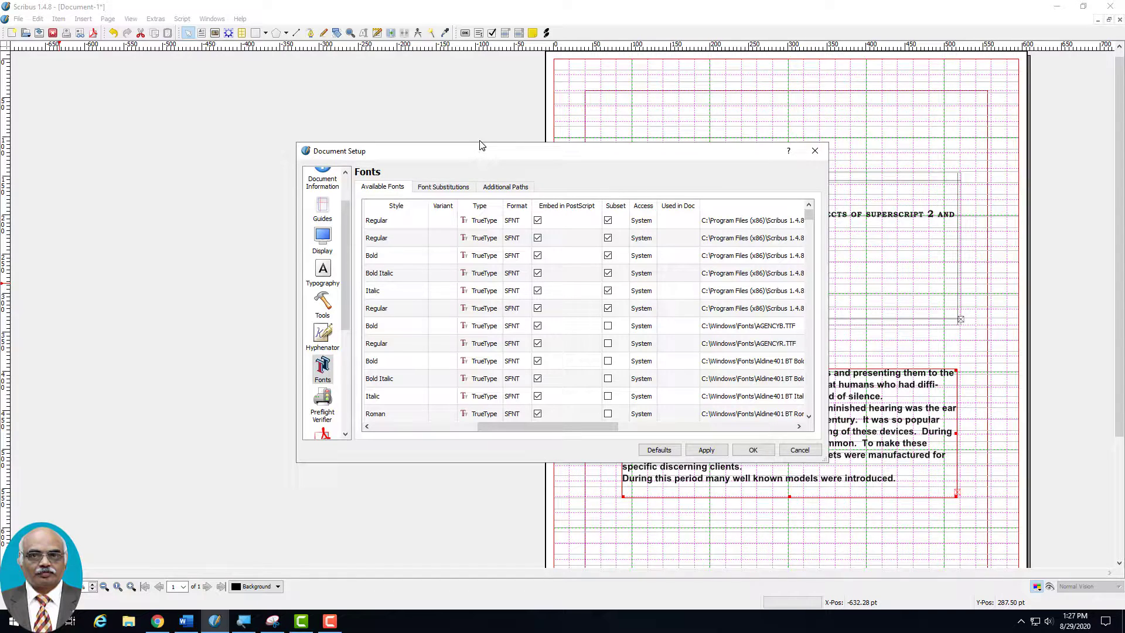
# Check the font substitutions and additional font paths in the document setup, and close it without applying changes.
pyautogui.click(439, 187)
pyautogui.click(504, 189)
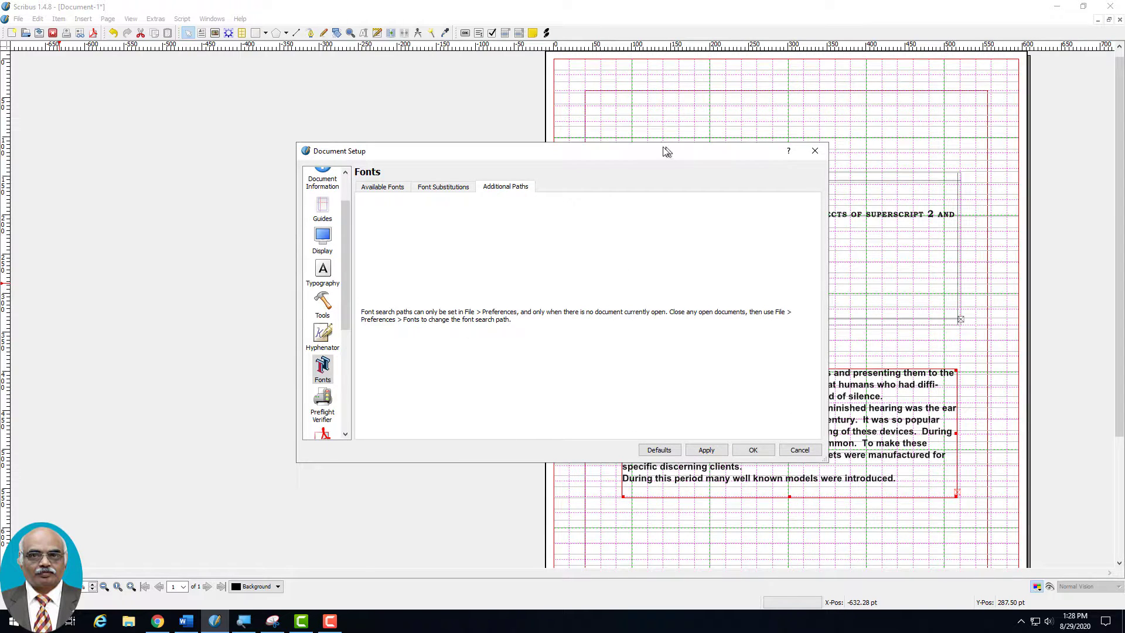
pyautogui.moveTo(653, 156); pyautogui.dragTo(431, 140)
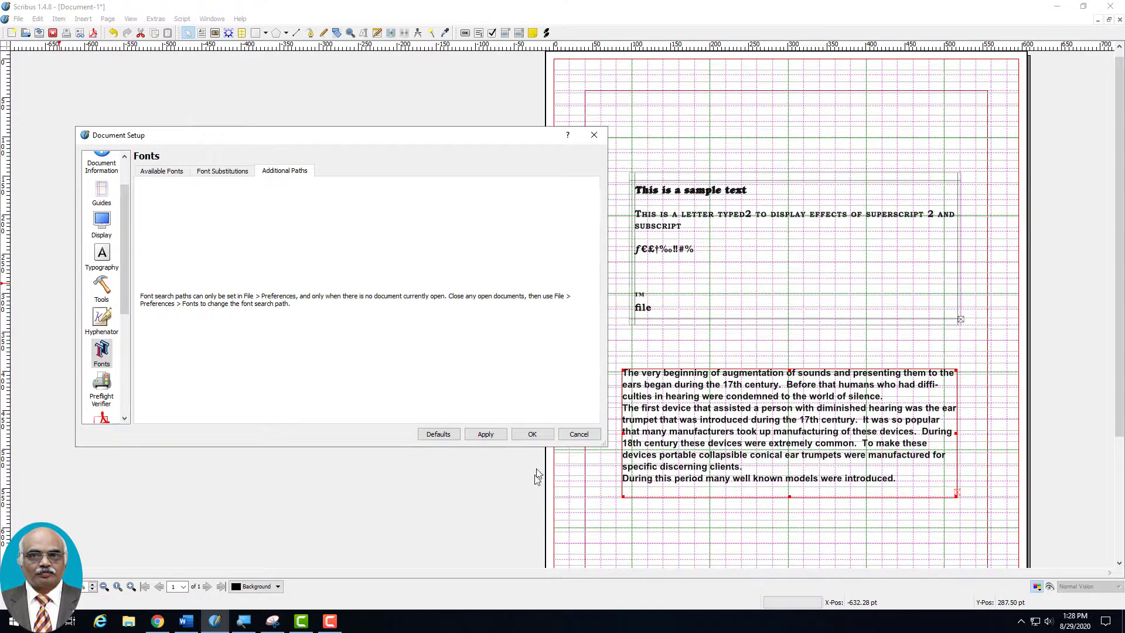
pyautogui.click(579, 437)
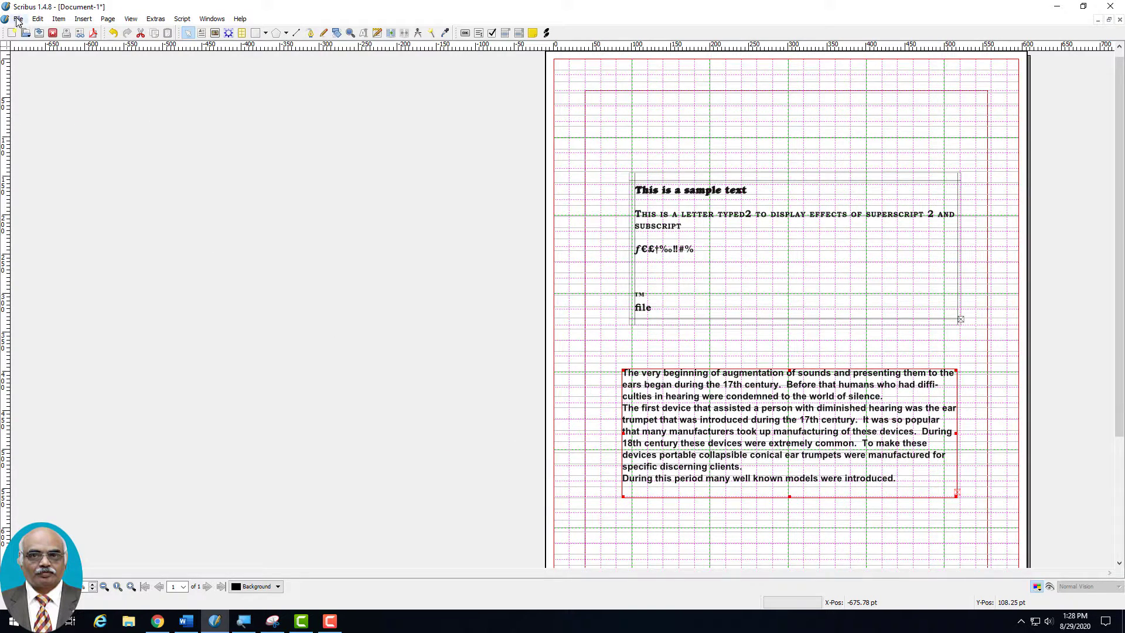
# Close Document-1 and discard its unsaved changes.
pyautogui.click(18, 18)
pyautogui.click(496, 185)
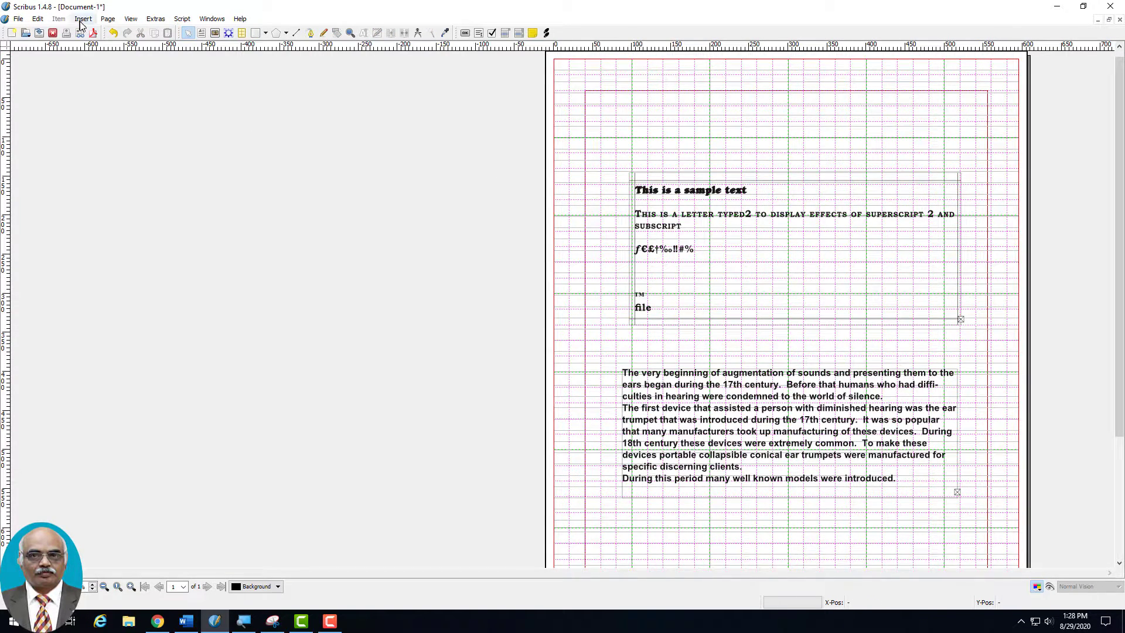
pyautogui.click(19, 19)
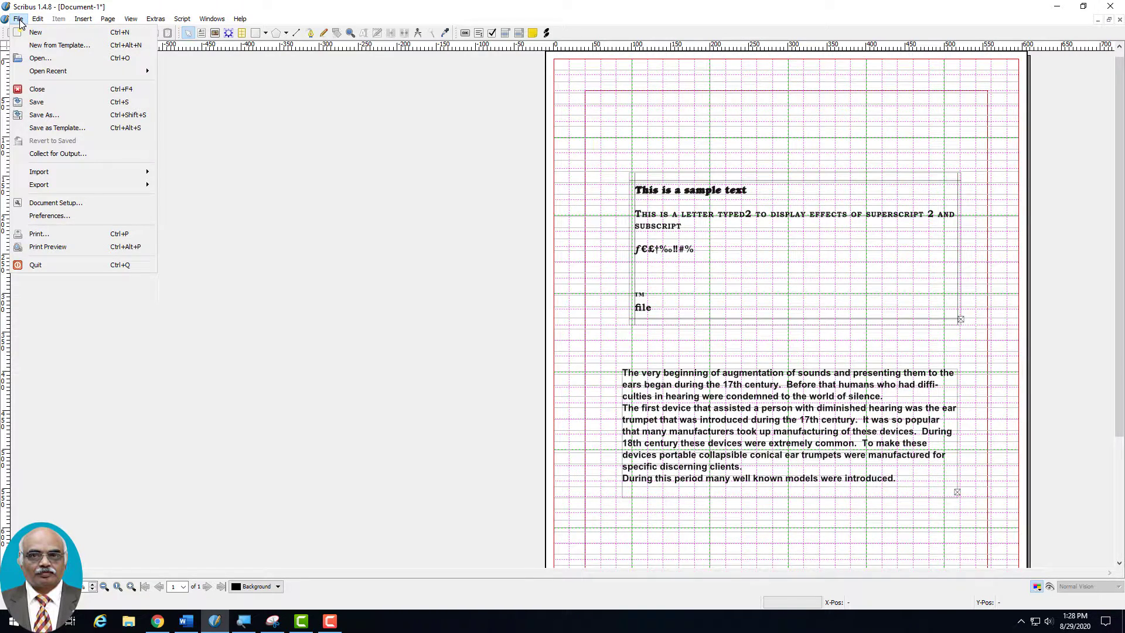
pyautogui.click(281, 178)
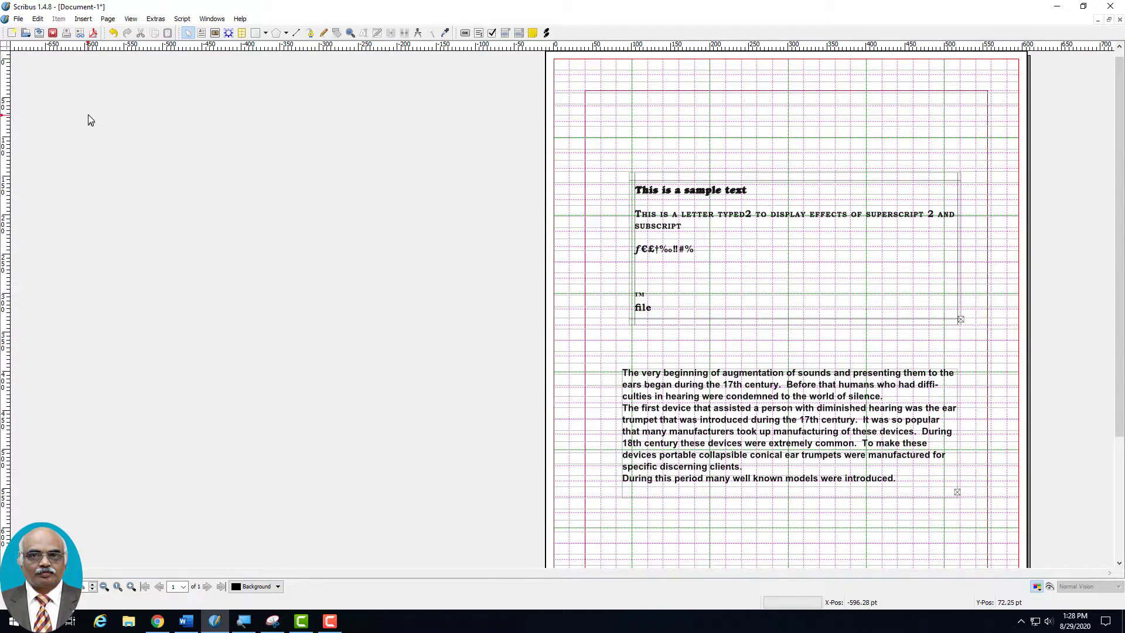
pyautogui.click(53, 34)
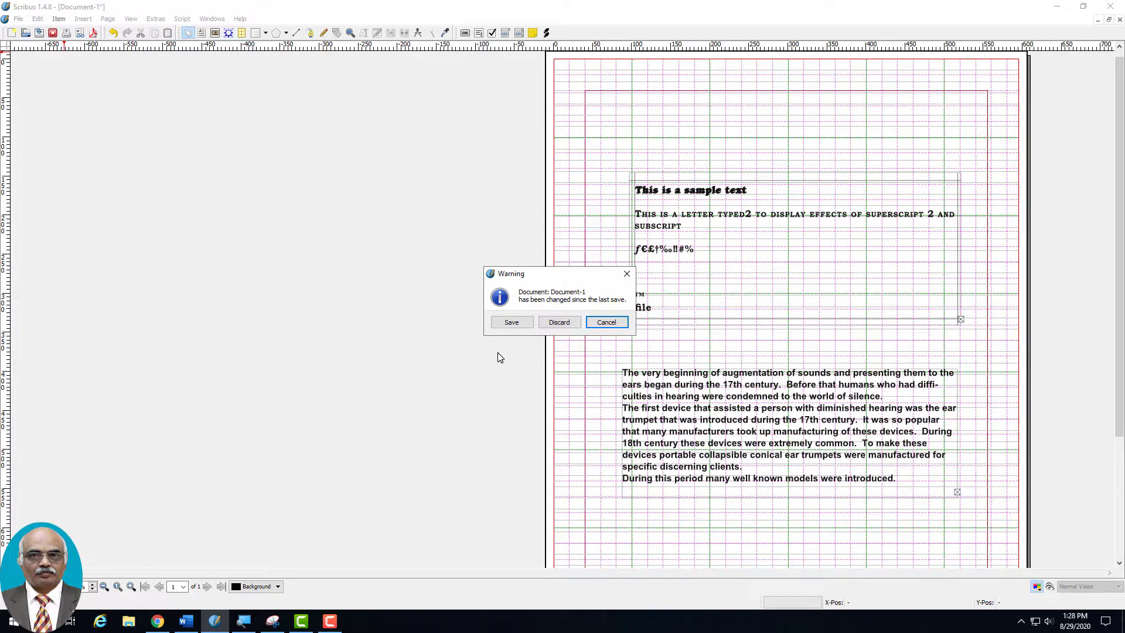
pyautogui.click(559, 322)
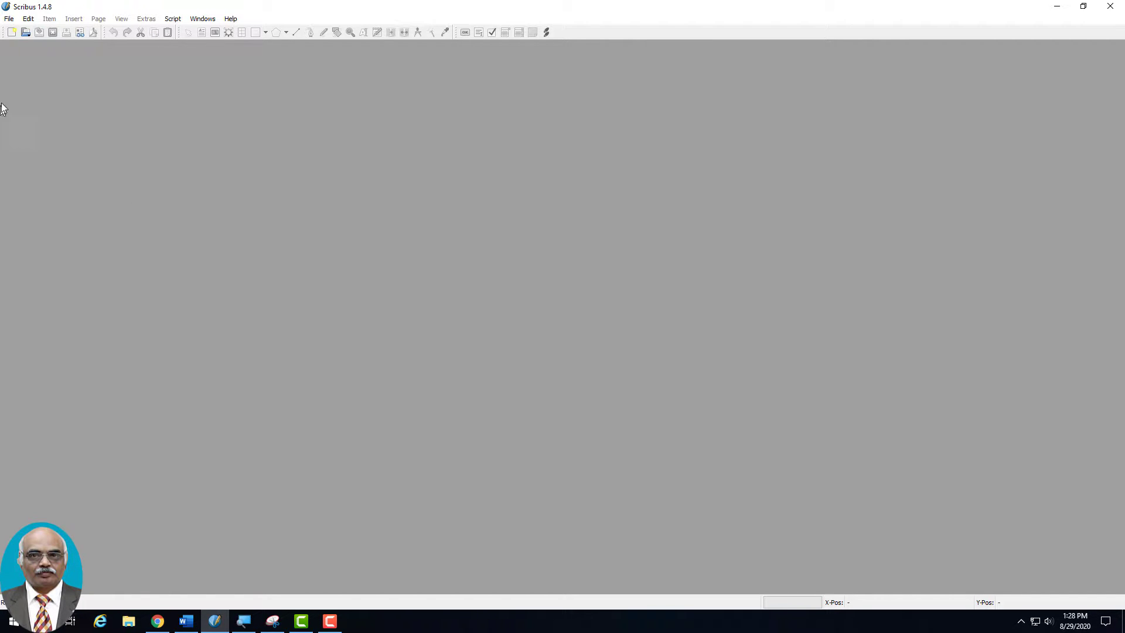
# Open the additional font paths in the application preferences and start adding a font directory.
pyautogui.click(9, 19)
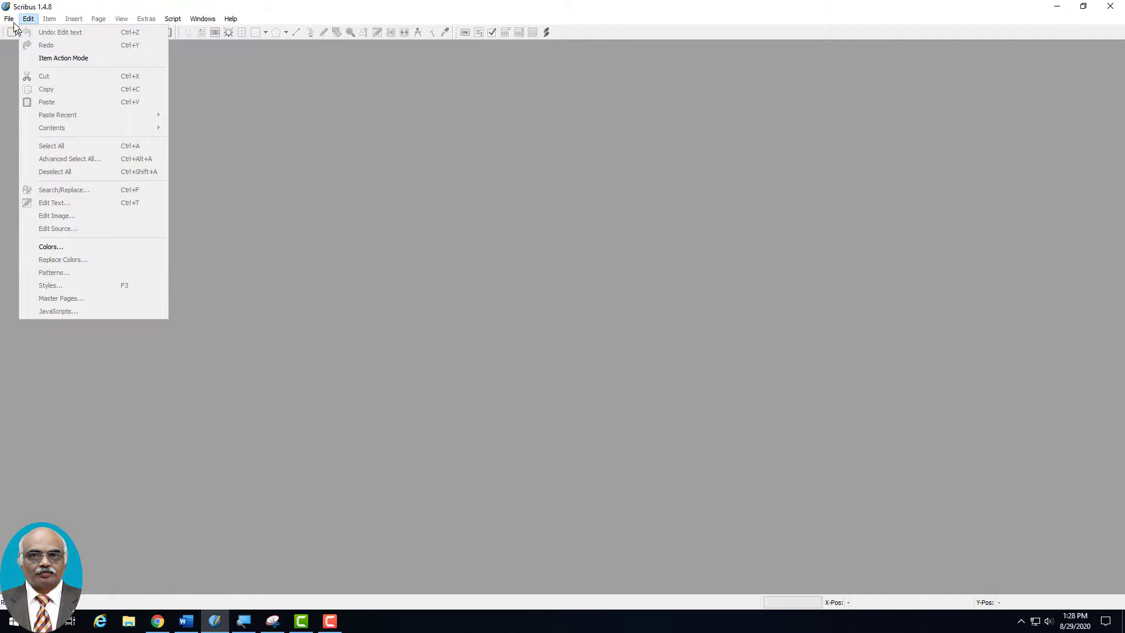
pyautogui.click(57, 218)
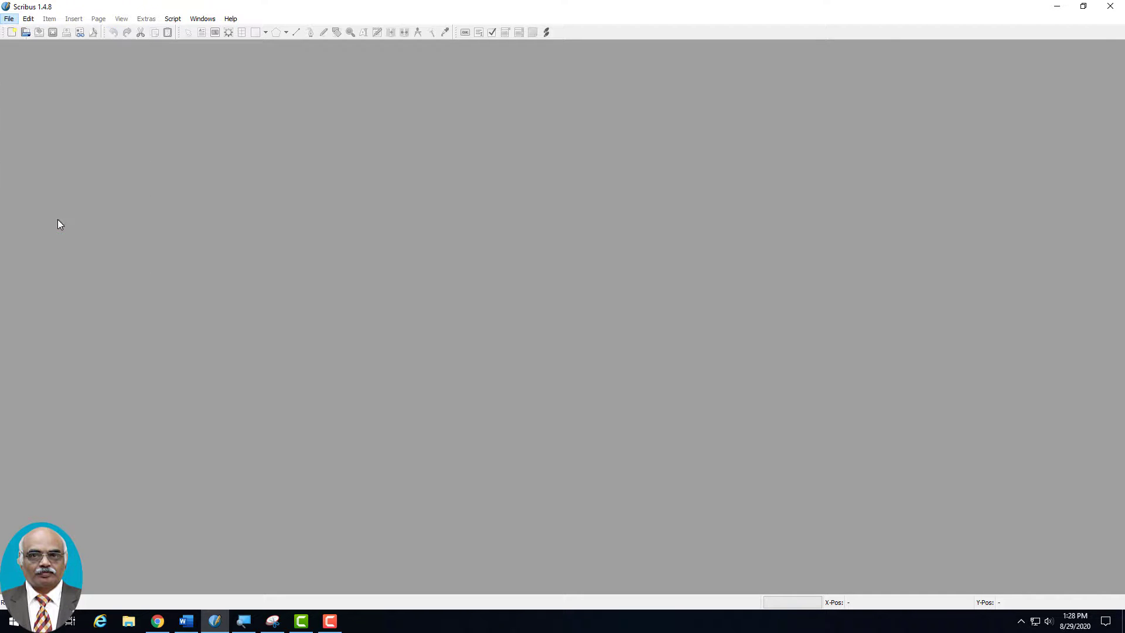
pyautogui.click(304, 382)
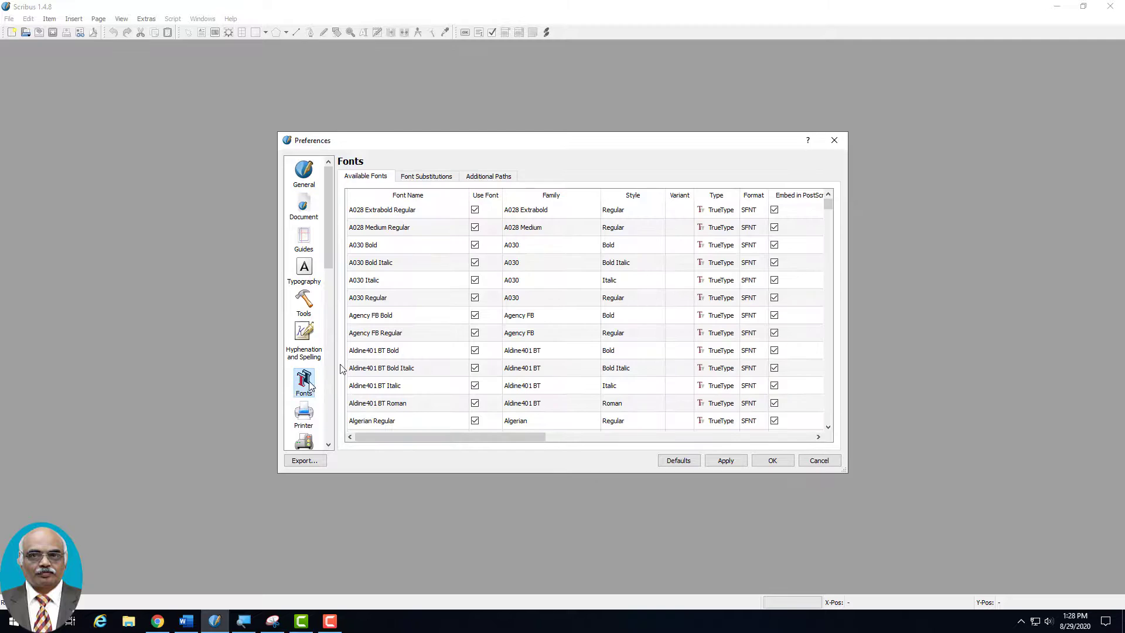
pyautogui.click(494, 181)
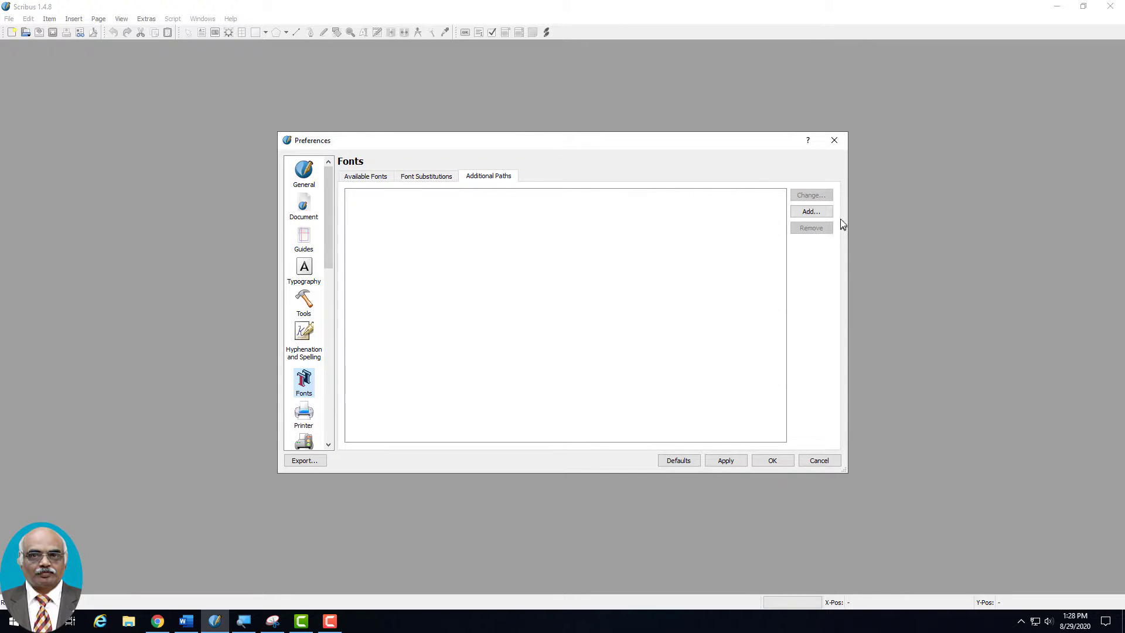
pyautogui.click(810, 211)
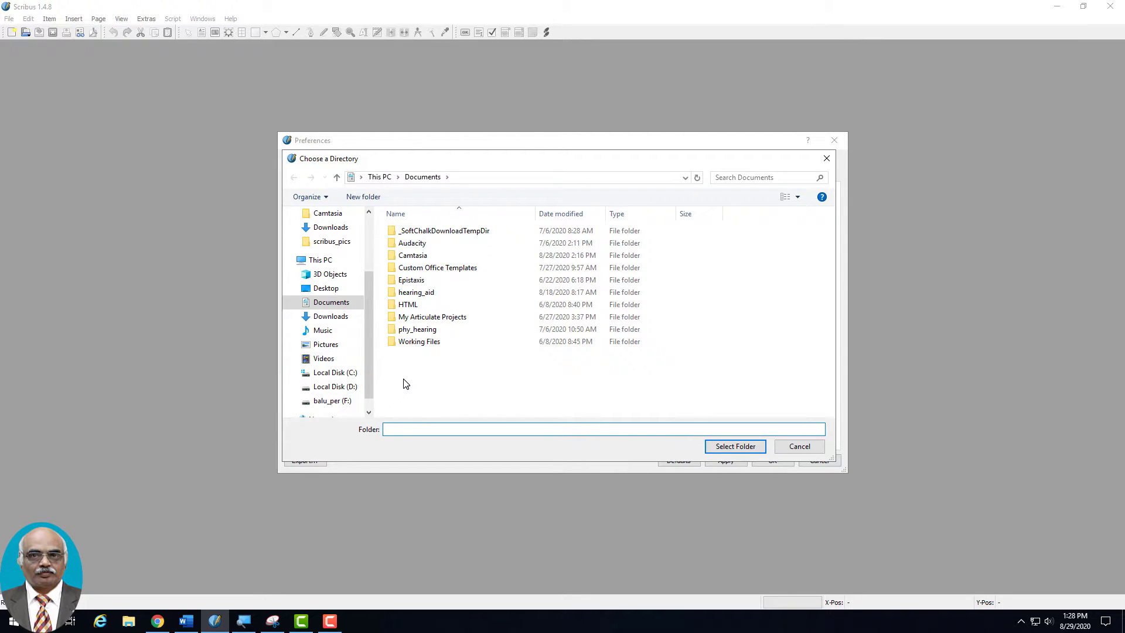
# Switch to Chrome and search Google for "electra font family download" in place of the earlier query.
pyautogui.click(157, 621)
pyautogui.doubleClick(250, 83)
pyautogui.click(249, 84)
pyautogui.moveTo(247, 84); pyautogui.dragTo(2, 28)
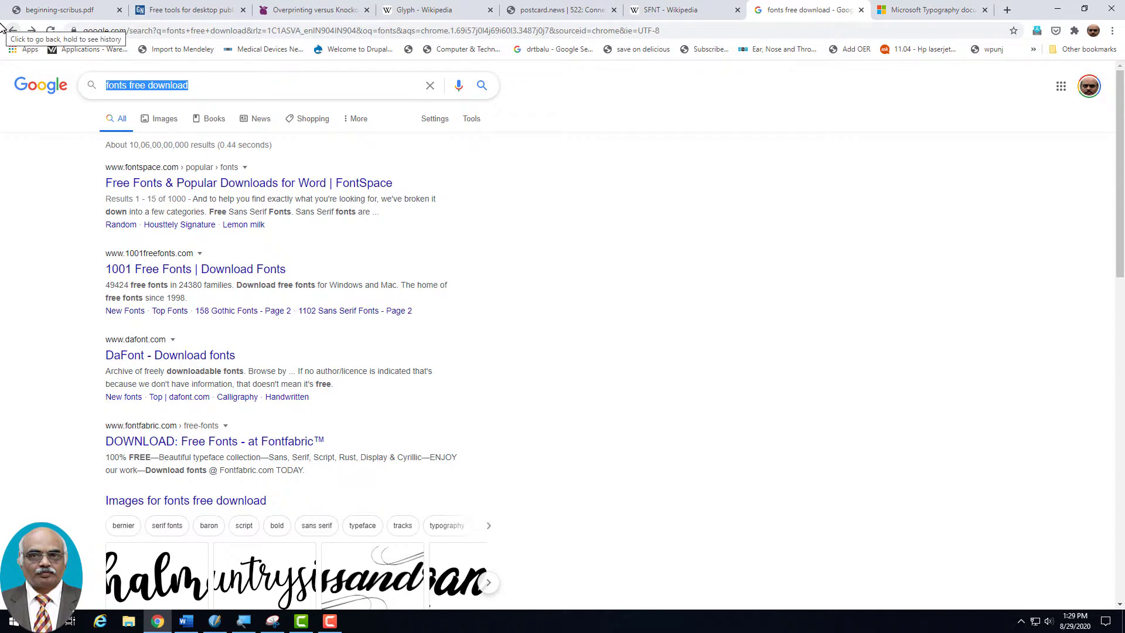
pyautogui.write('electra')
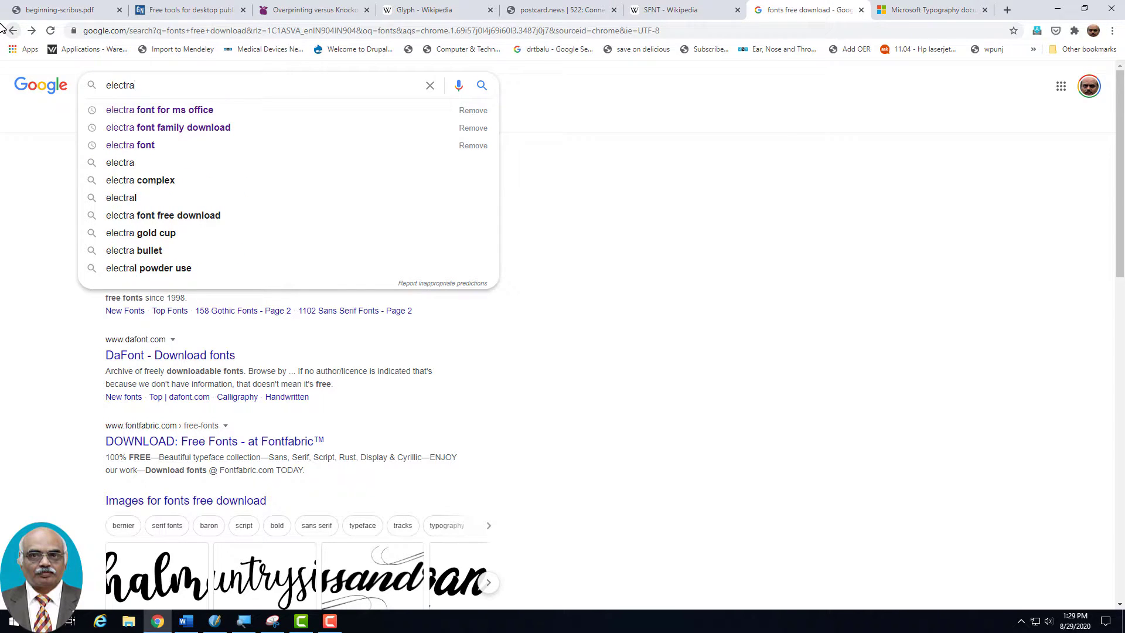
pyautogui.click(203, 127)
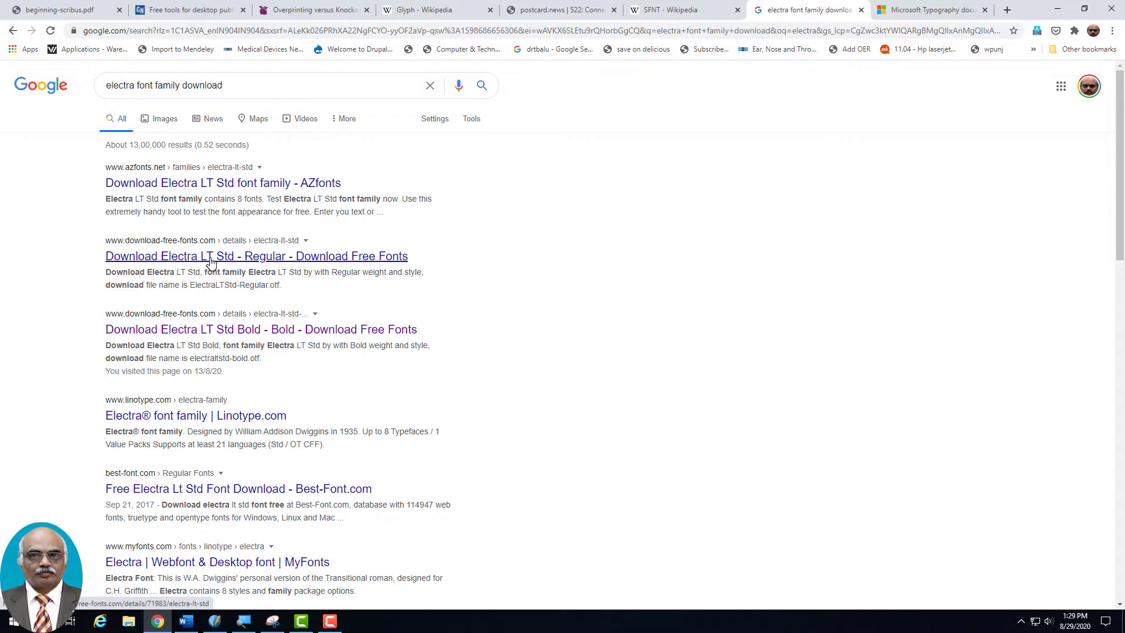
# Open the Electra LT Std family on AZfonts, try to download its Cursive font, and accept the vendor site's cookies.
pyautogui.click(212, 189)
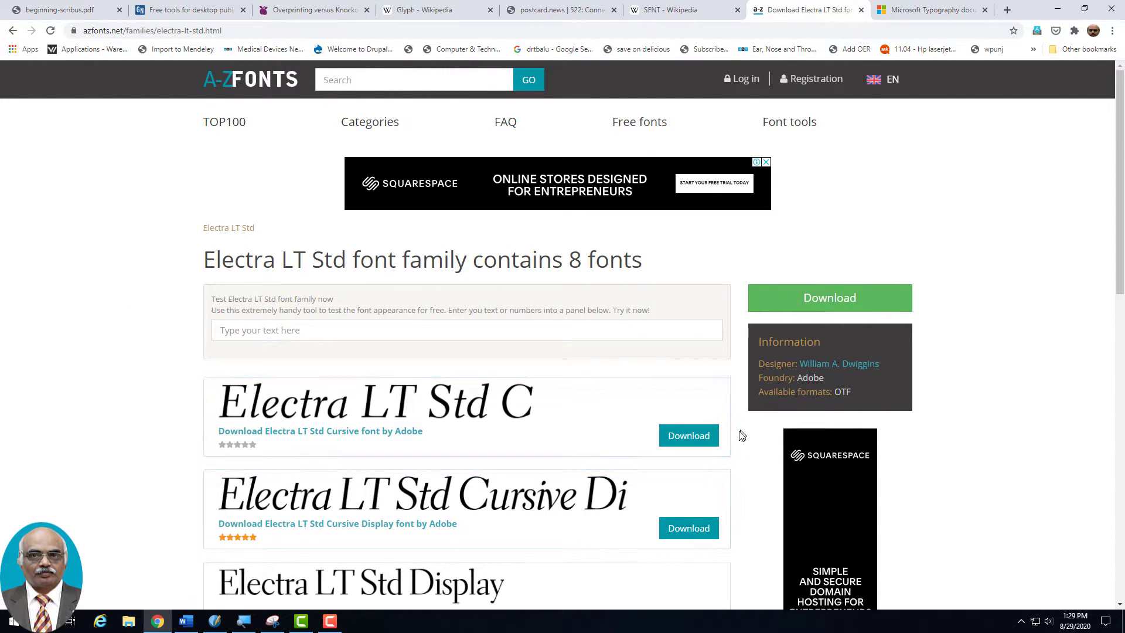
pyautogui.click(680, 446)
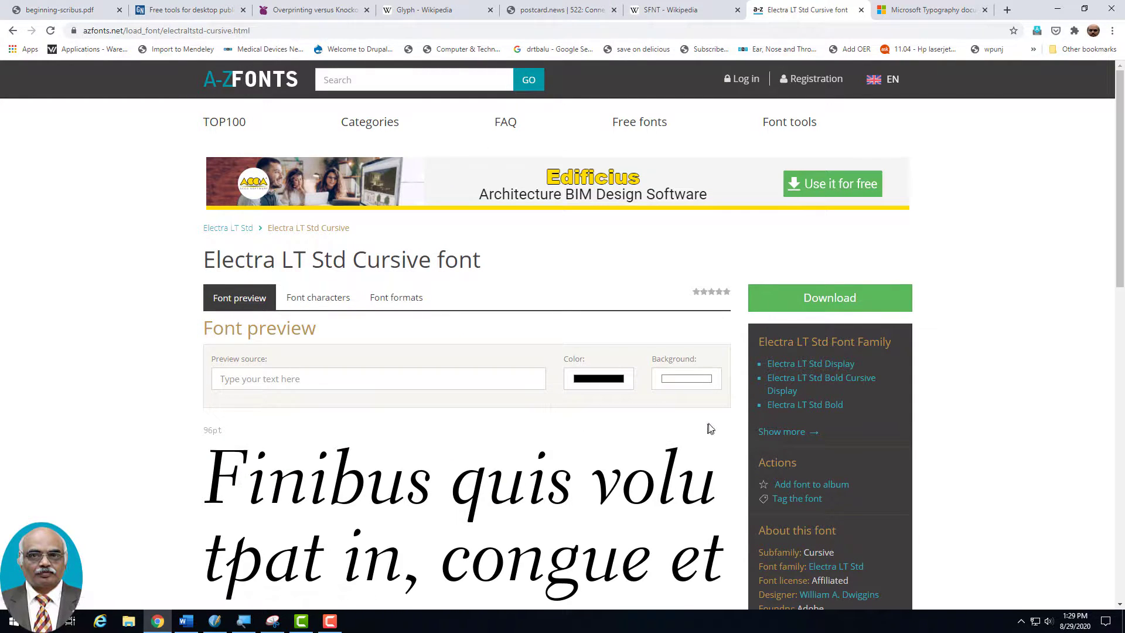
pyautogui.moveTo(1122, 212); pyautogui.dragTo(1122, 240)
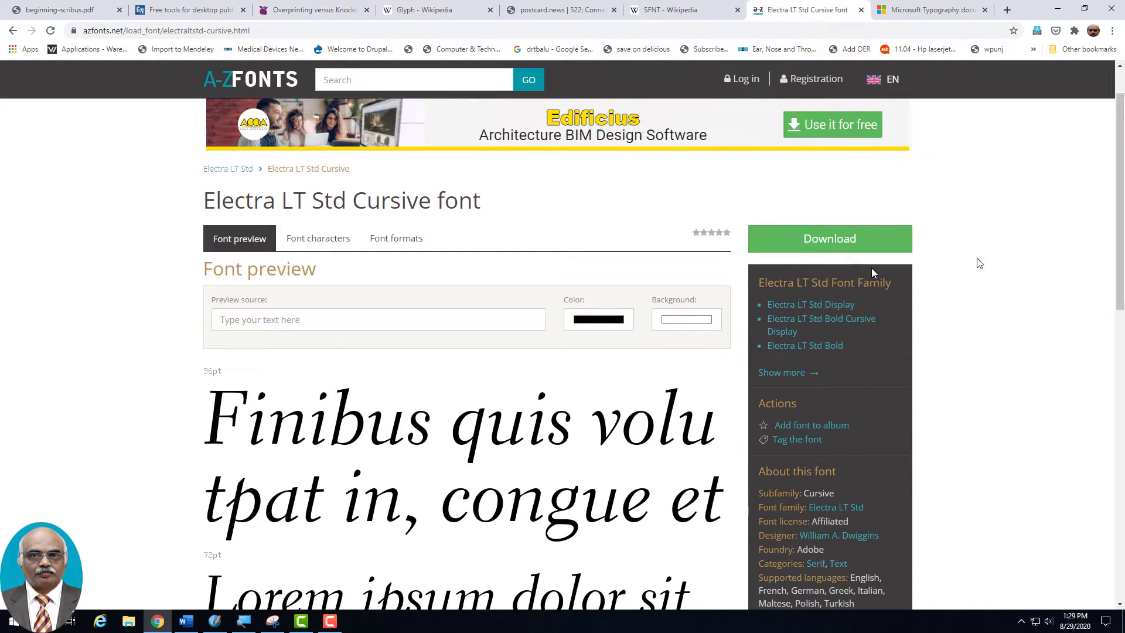
pyautogui.click(759, 249)
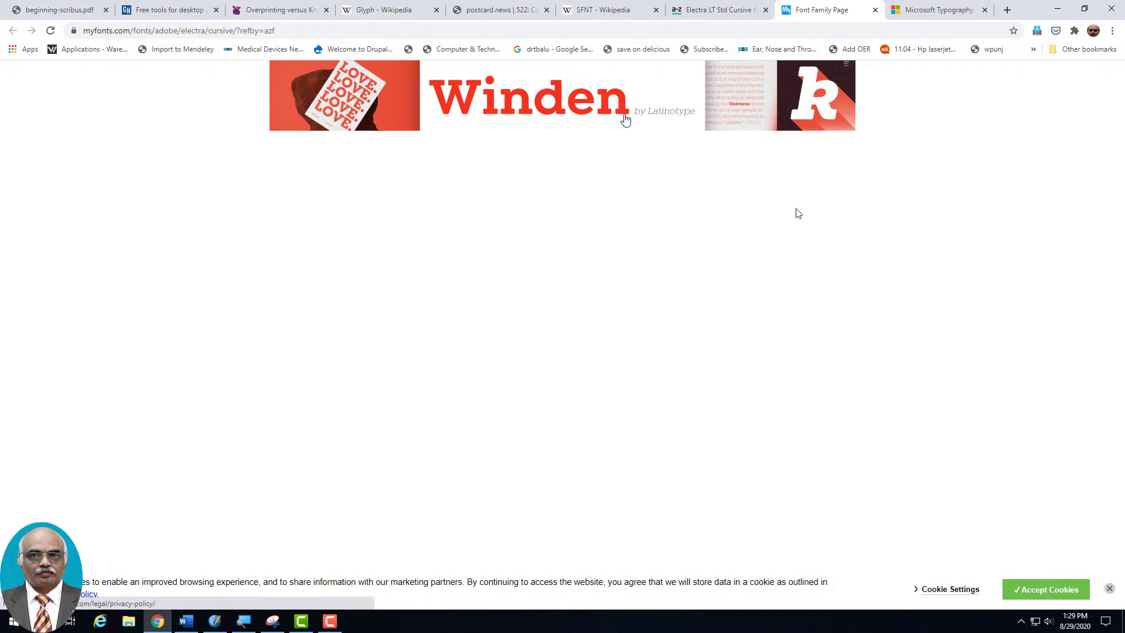
pyautogui.click(1055, 595)
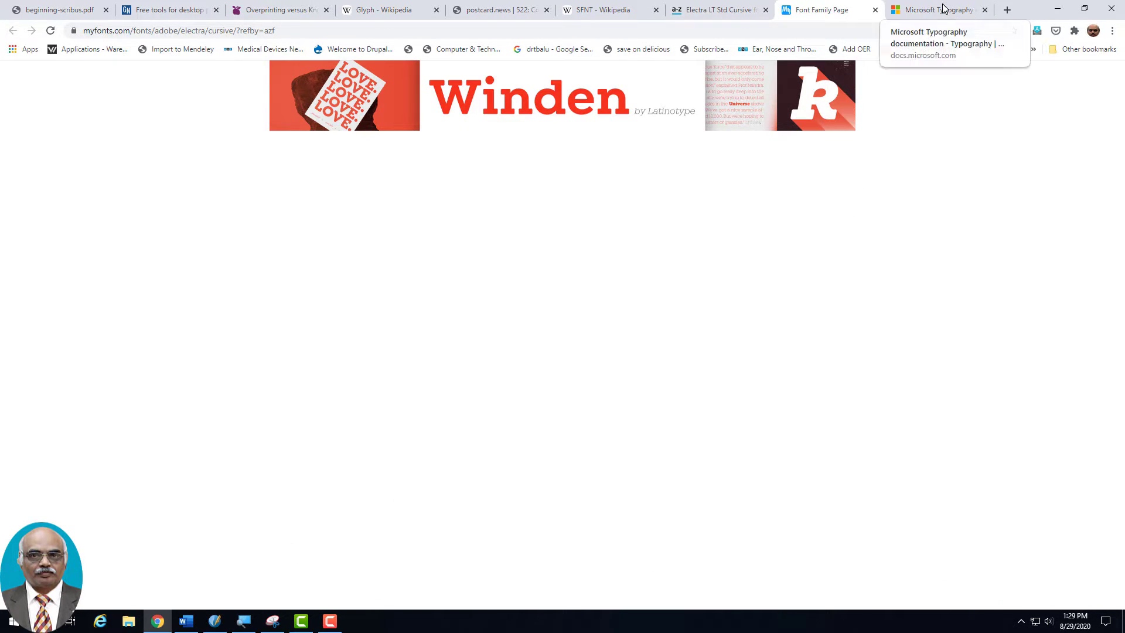
# Return to the Electra LT Std Cursive page, view its characters and preview, and try the download again.
pyautogui.click(716, 10)
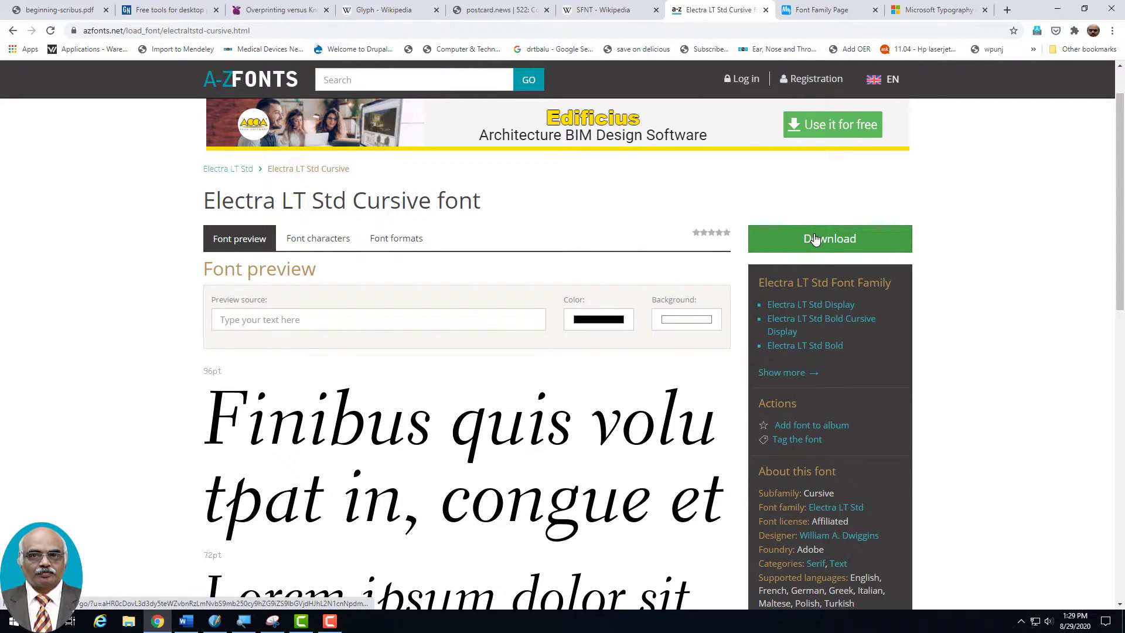
pyautogui.click(321, 242)
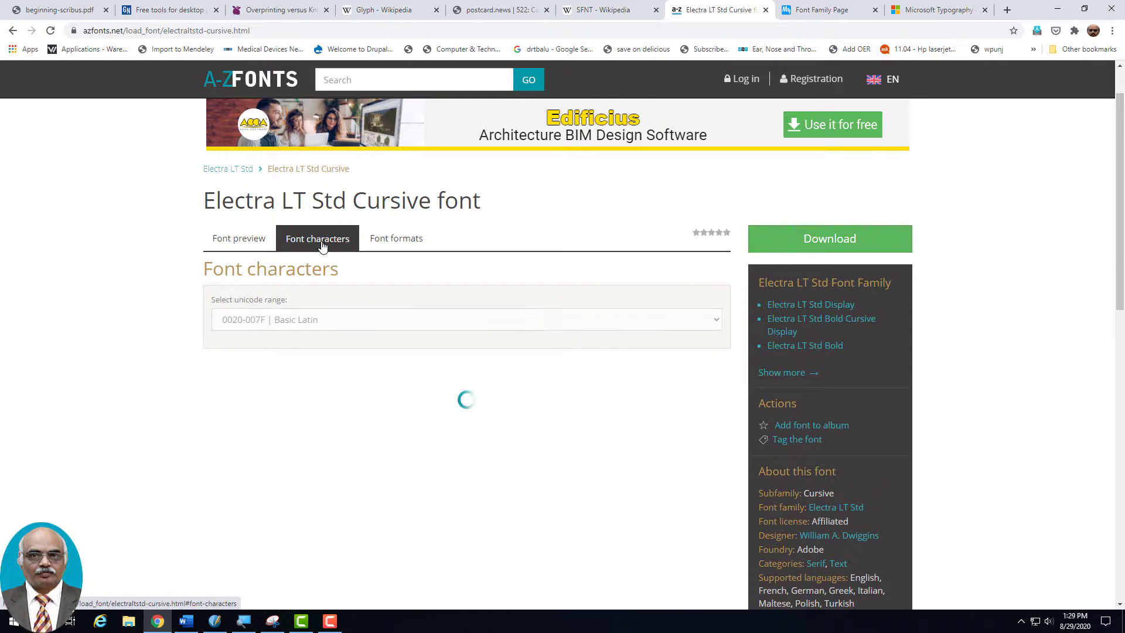
pyautogui.click(264, 251)
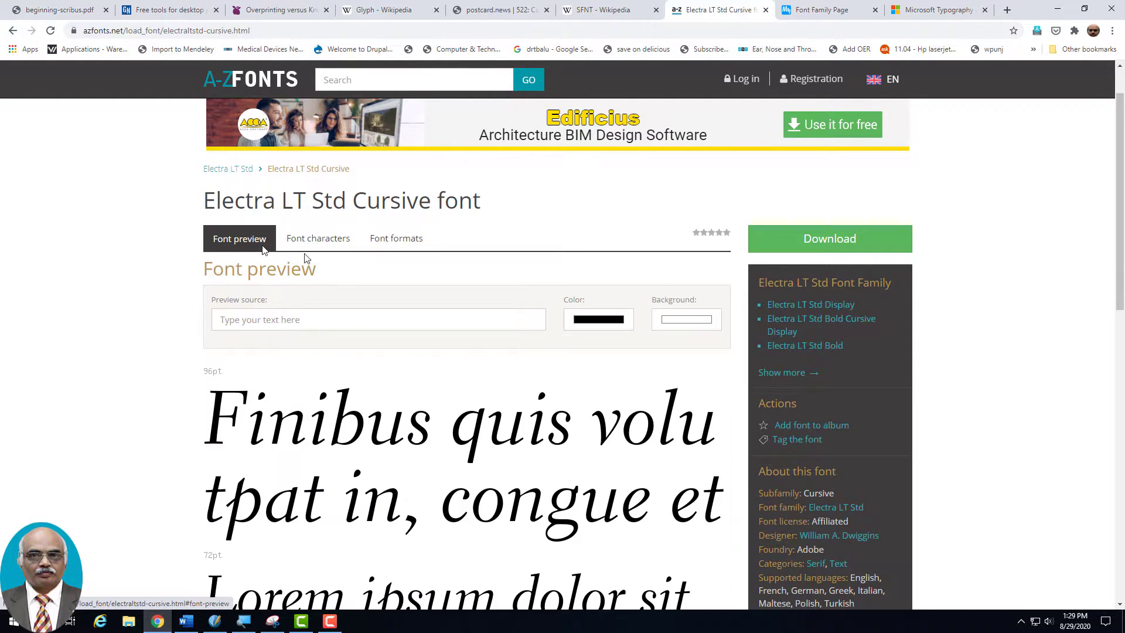
pyautogui.click(811, 246)
# Open the Electra LT Std Bold Cursive Display font from the AZfonts family list and try to download it.
pyautogui.click(653, 13)
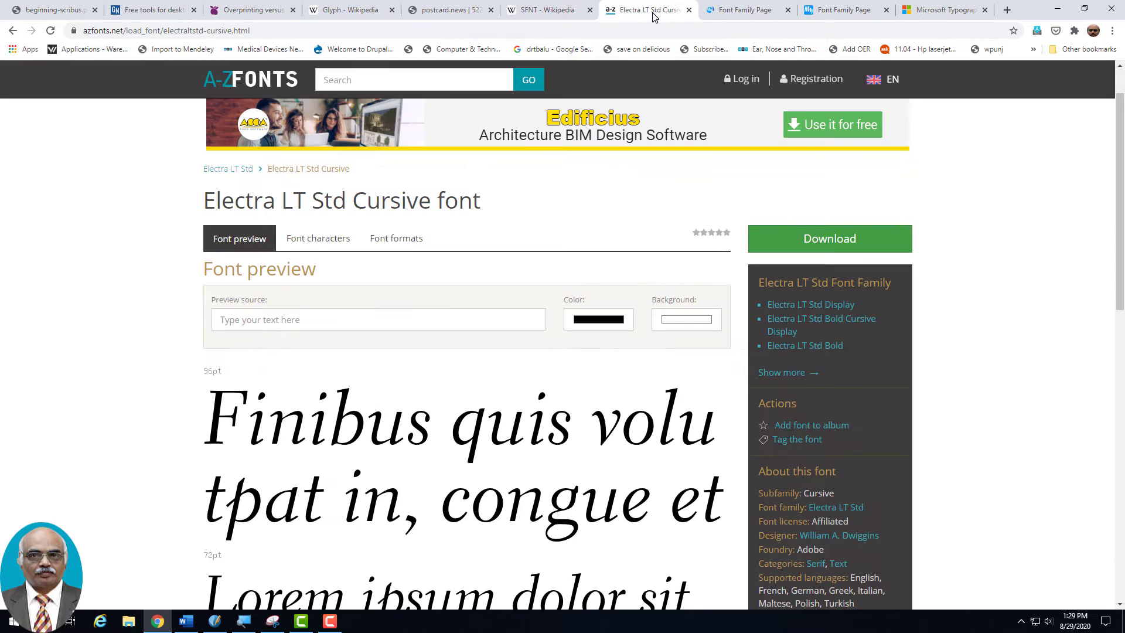
pyautogui.click(784, 322)
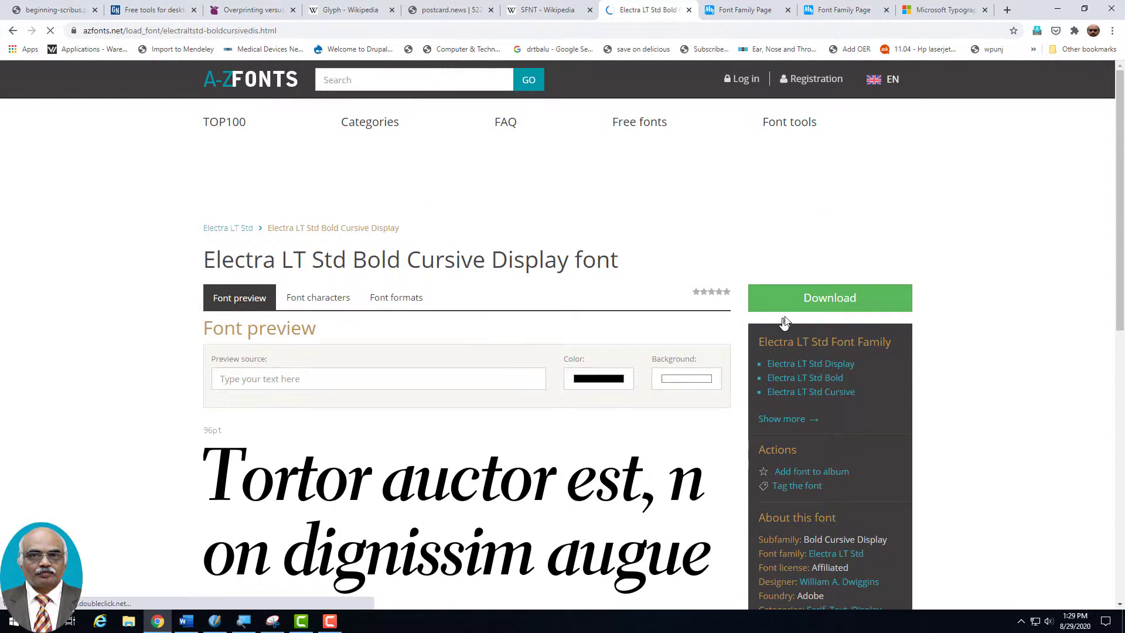
pyautogui.click(826, 299)
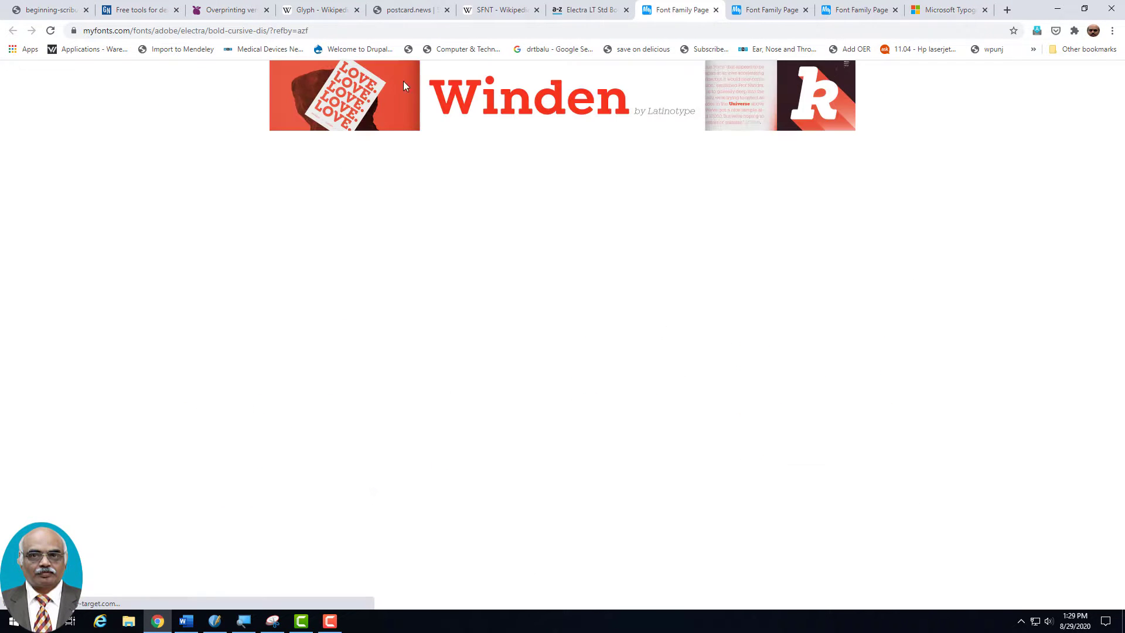
# Check Chrome's downloads list and the Microsoft Typography documentation page, and switch back to the Scribus font preferences.
pyautogui.click(1112, 31)
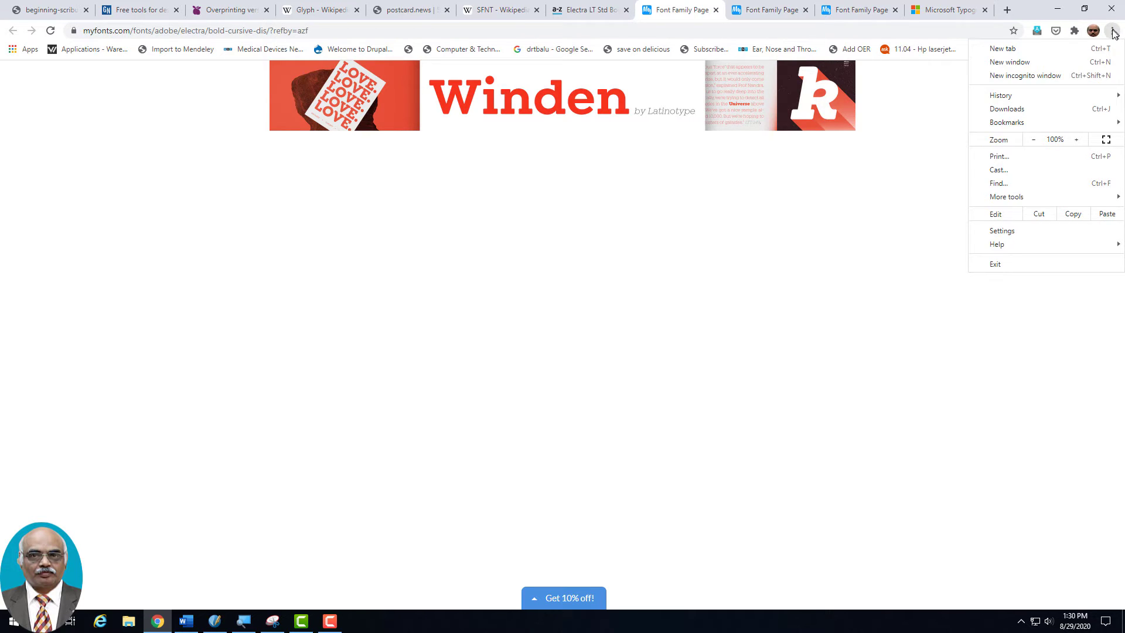
pyautogui.click(1050, 110)
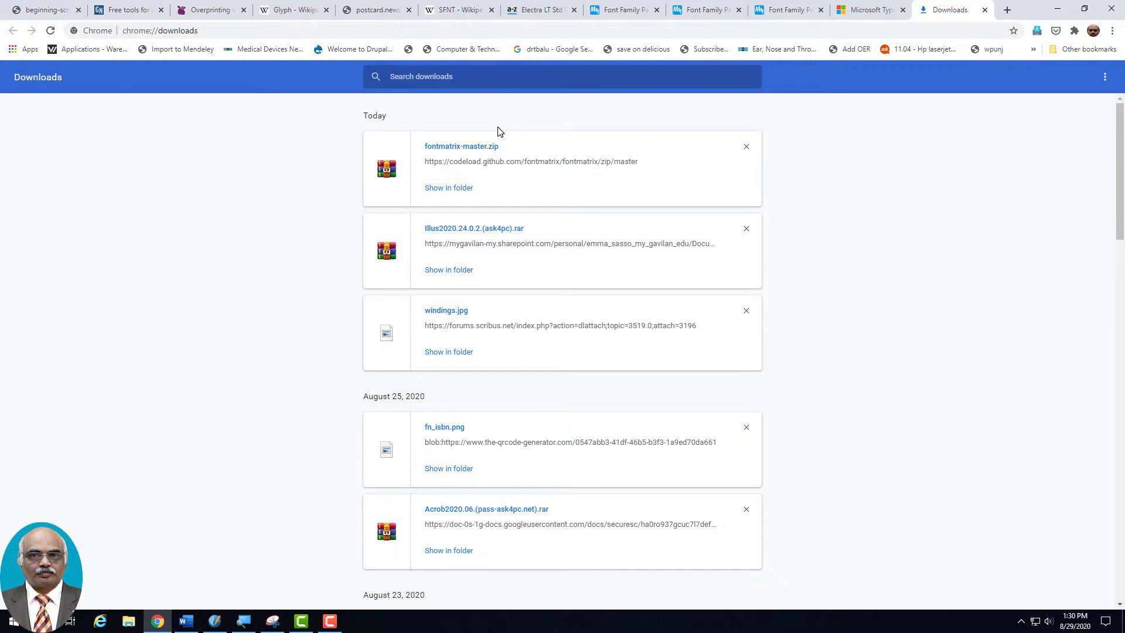
pyautogui.click(873, 15)
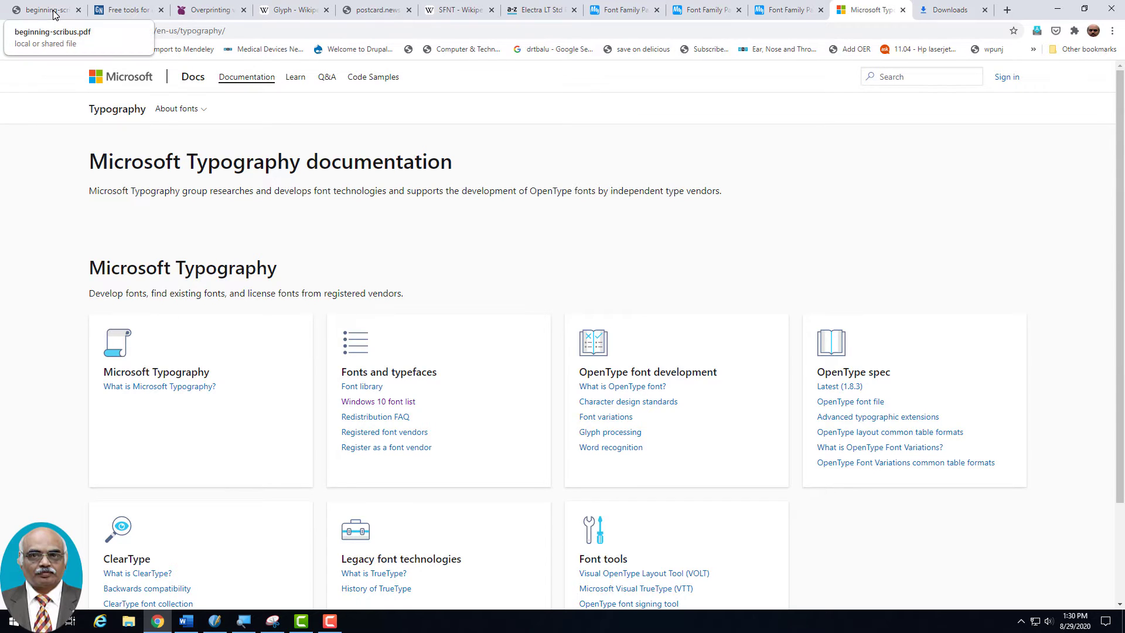
pyautogui.hotkey('alt', 'Tab')
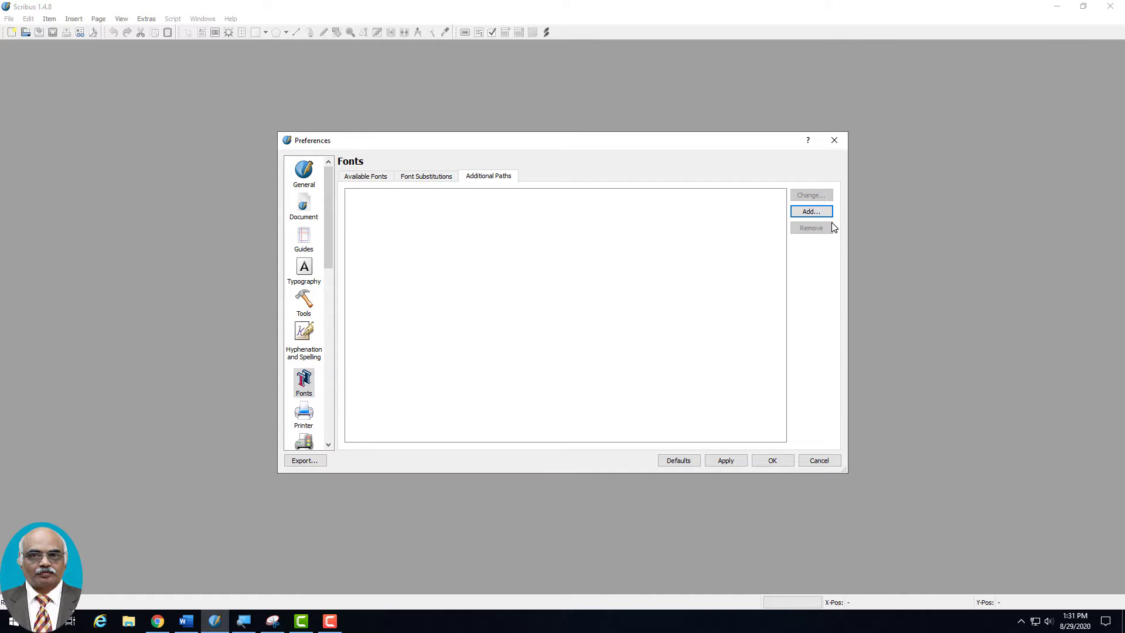
pyautogui.click(808, 212)
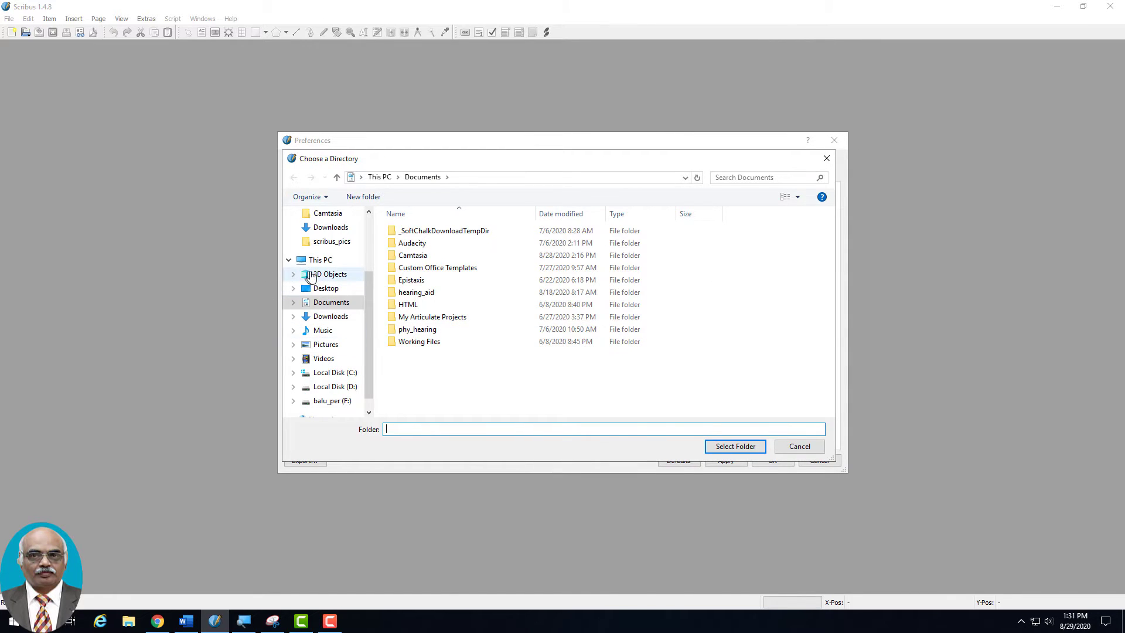
pyautogui.click(321, 319)
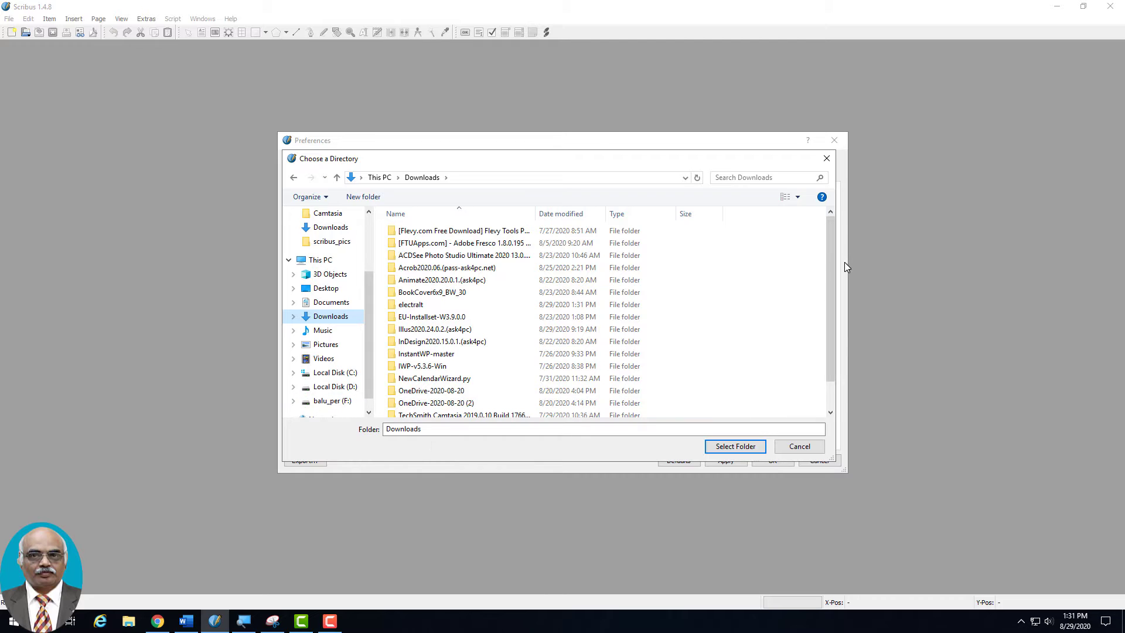
pyautogui.scroll(-1, 835, 268)
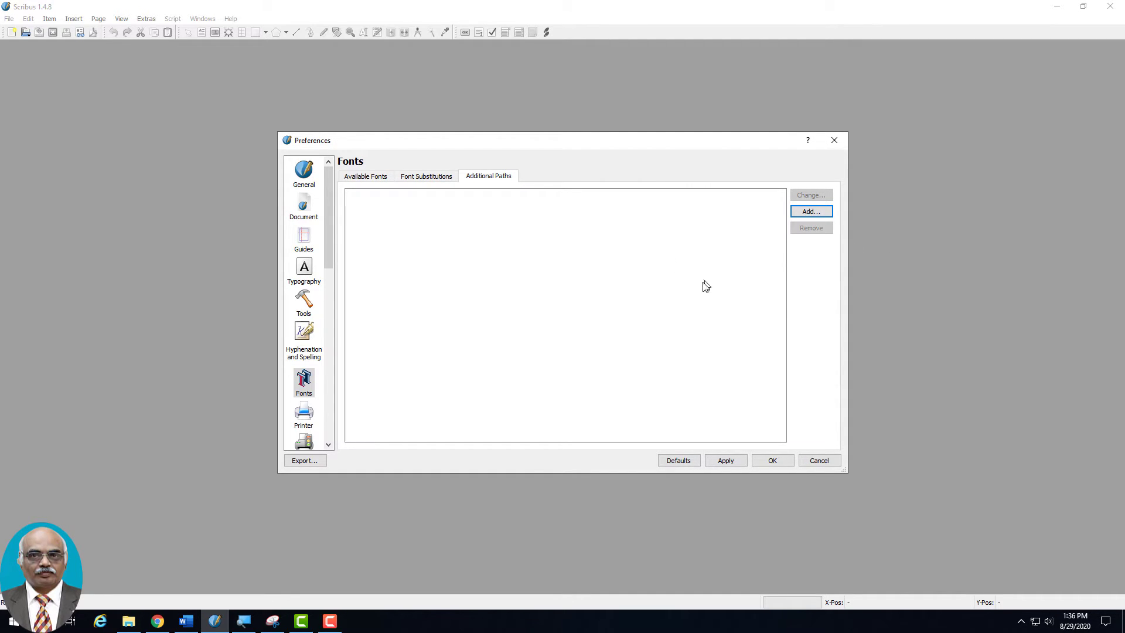
# Start adding an additional font path and look through drive D's Downloads folder for the downloaded font folder.
pyautogui.click(811, 213)
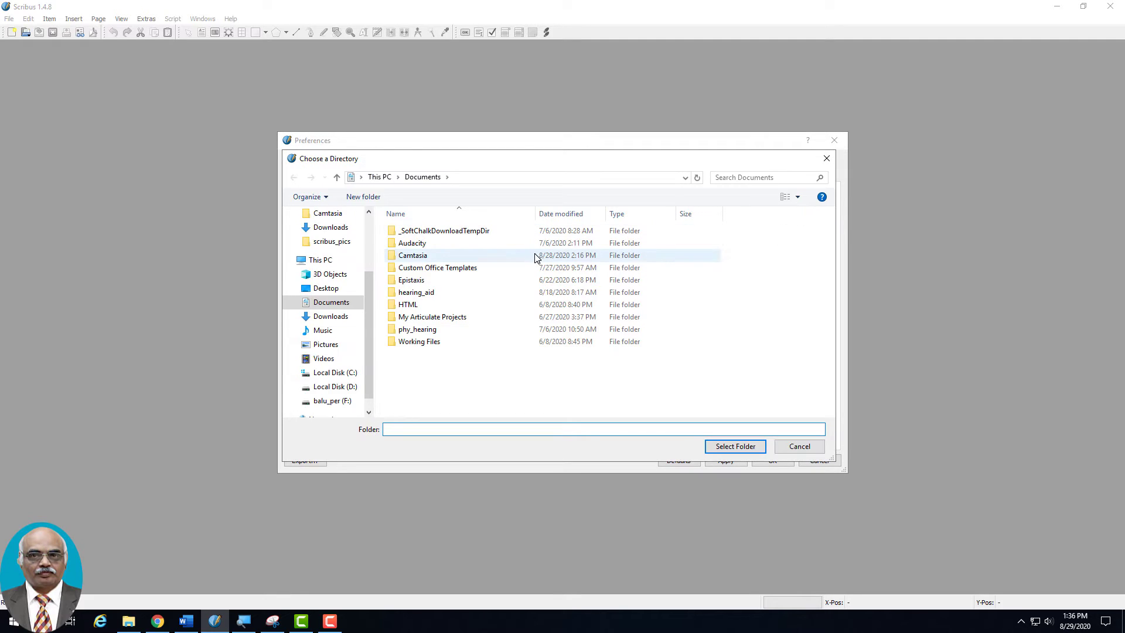
pyautogui.click(331, 228)
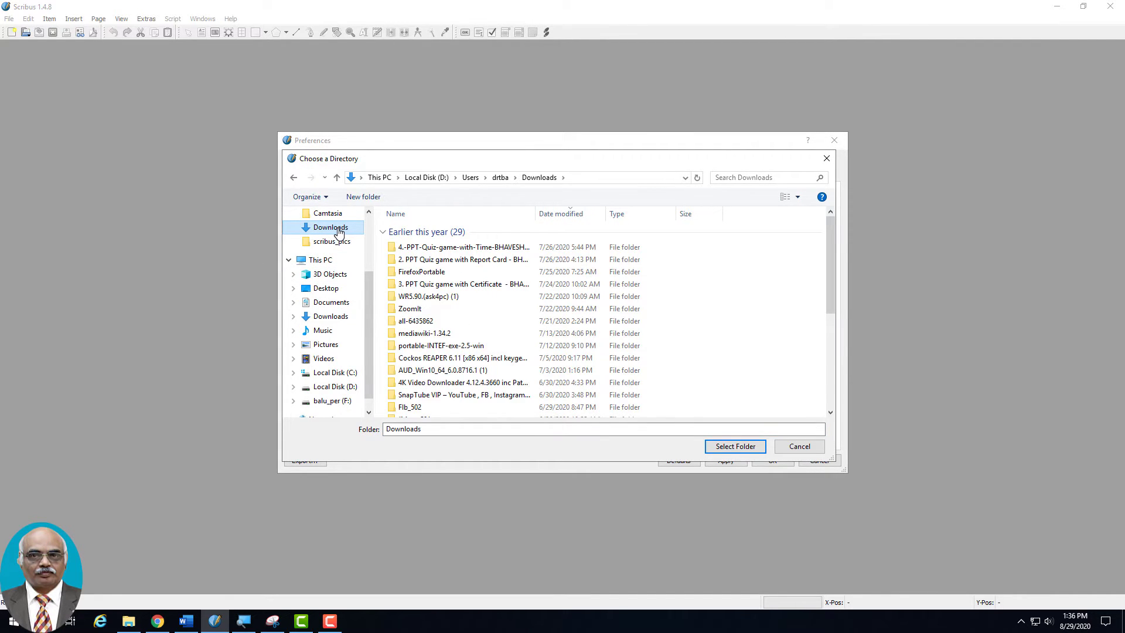
pyautogui.click(414, 429)
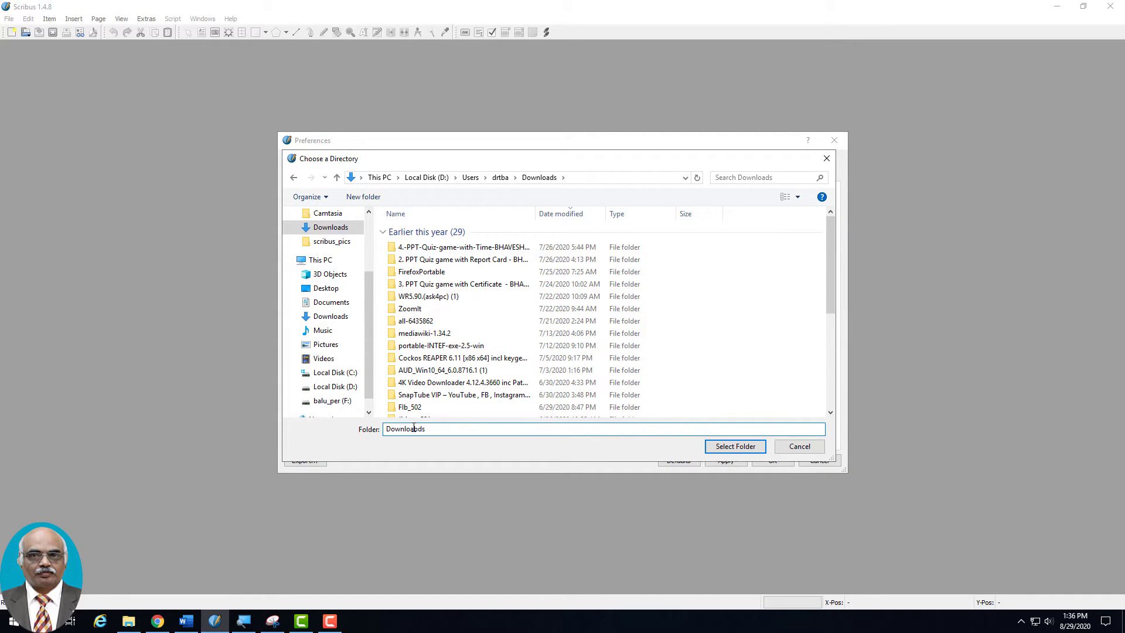
pyautogui.moveTo(430, 429); pyautogui.dragTo(357, 432)
pyautogui.write('b')
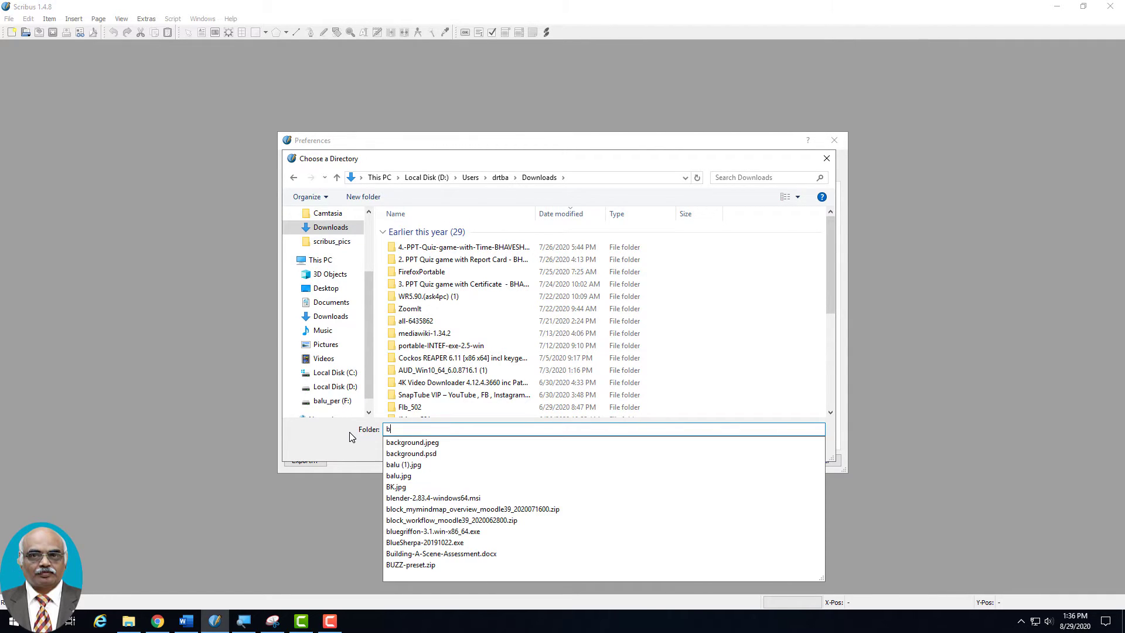
pyautogui.write('l')
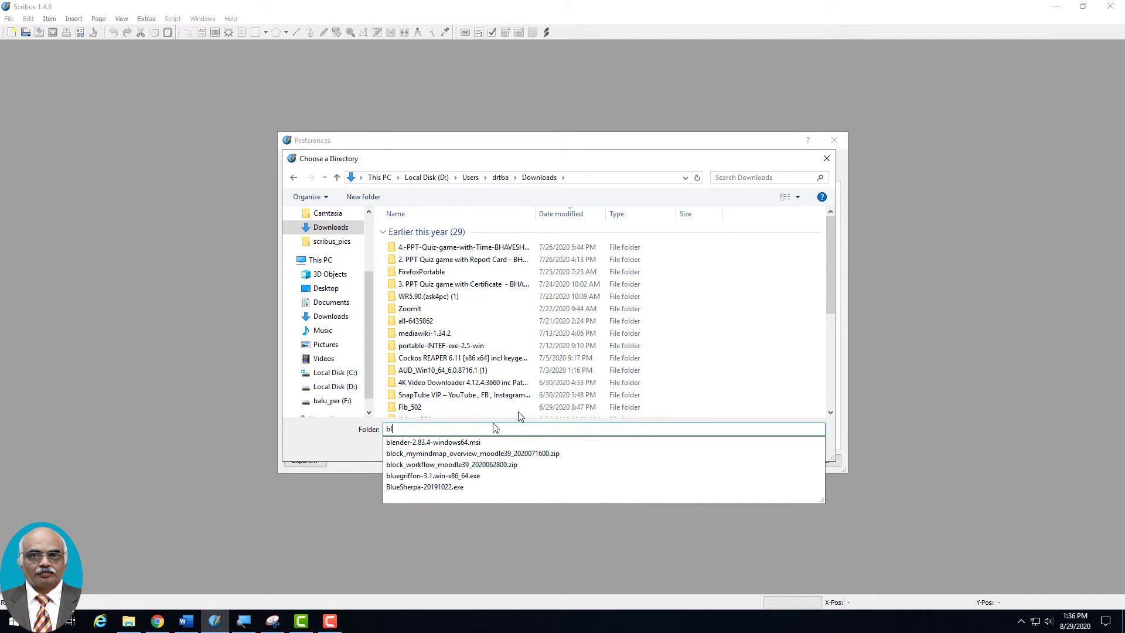
pyautogui.rightClick(765, 289)
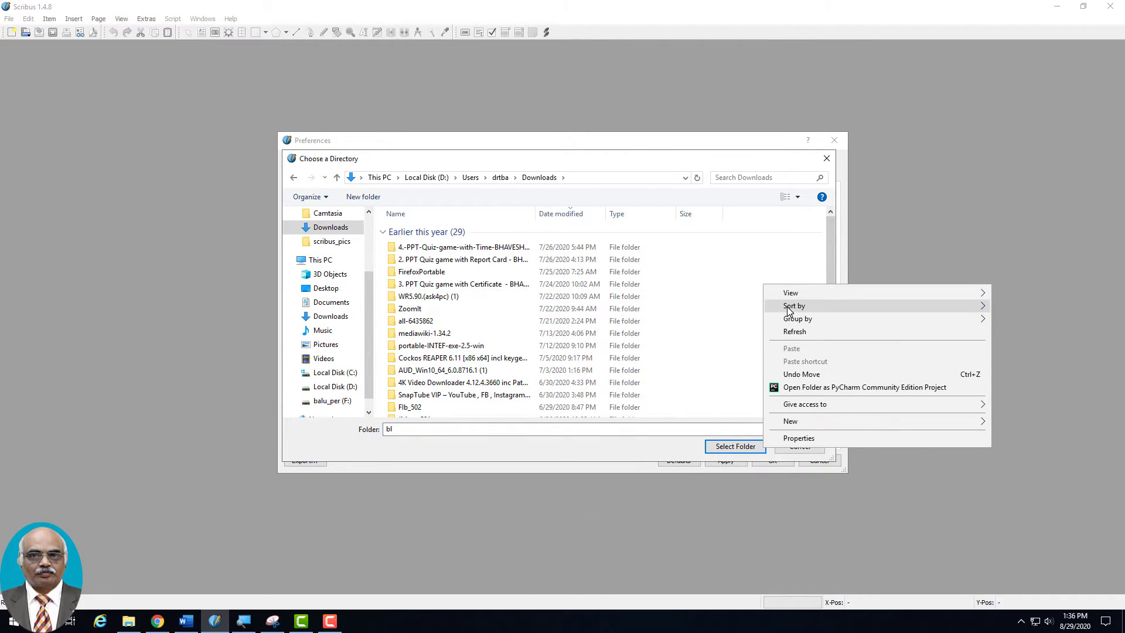
pyautogui.moveTo(796, 321)
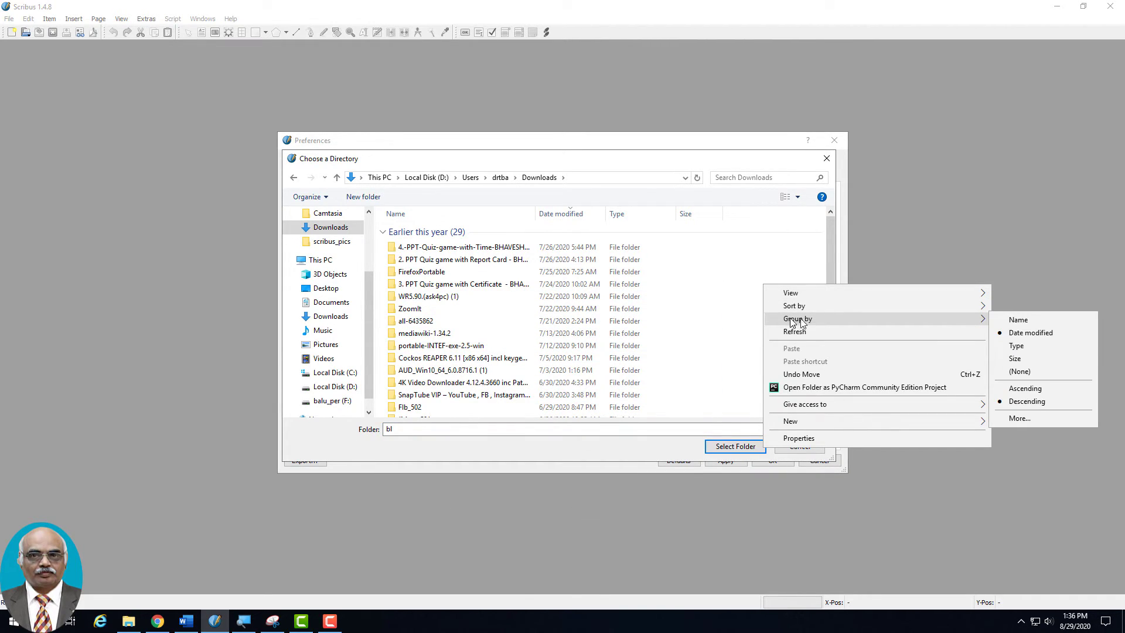
pyautogui.click(678, 296)
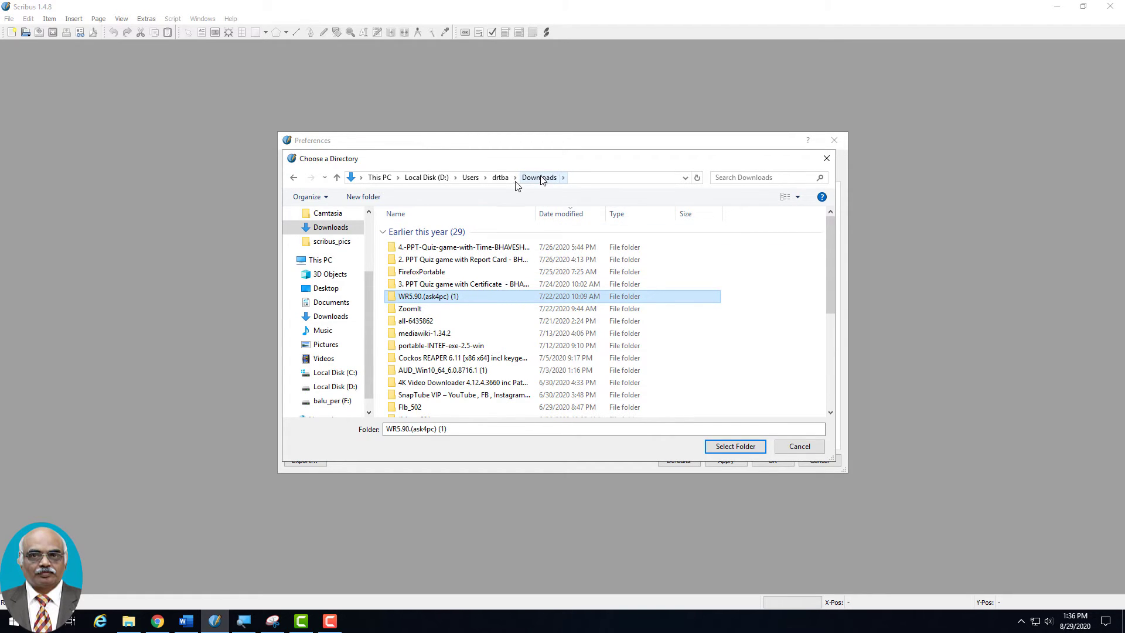
# Add the deadrev folder from C:\Users\Administrator\Downloads as an additional font path, and apply and accept the preferences.
pyautogui.click(379, 177)
pyautogui.doubleClick(449, 356)
pyautogui.click(417, 282)
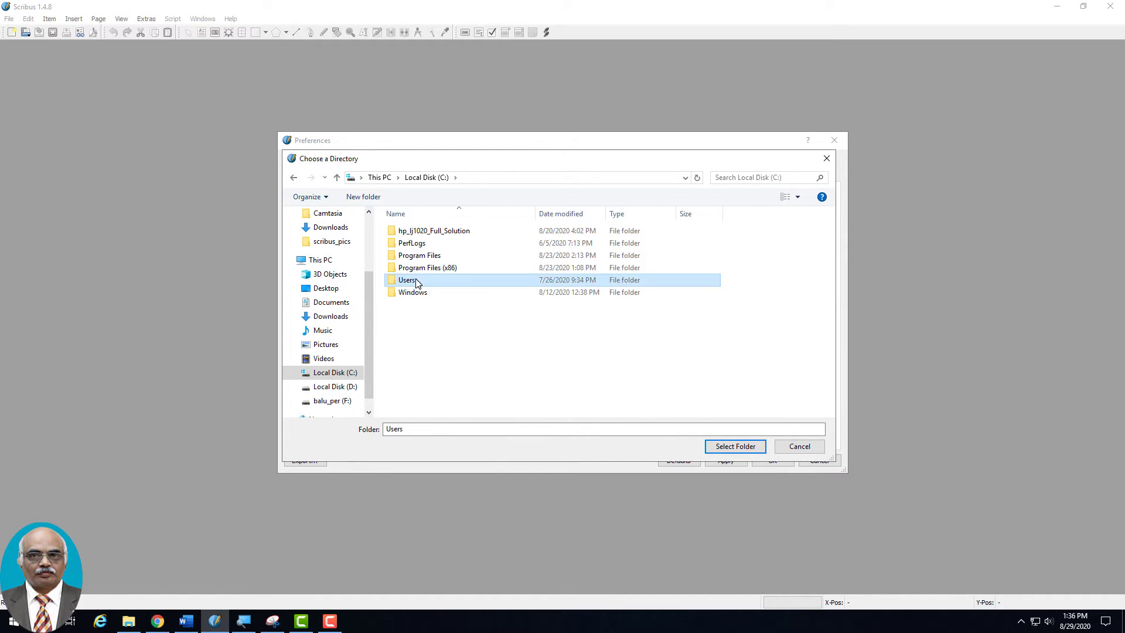
pyautogui.doubleClick(417, 282)
pyautogui.doubleClick(410, 231)
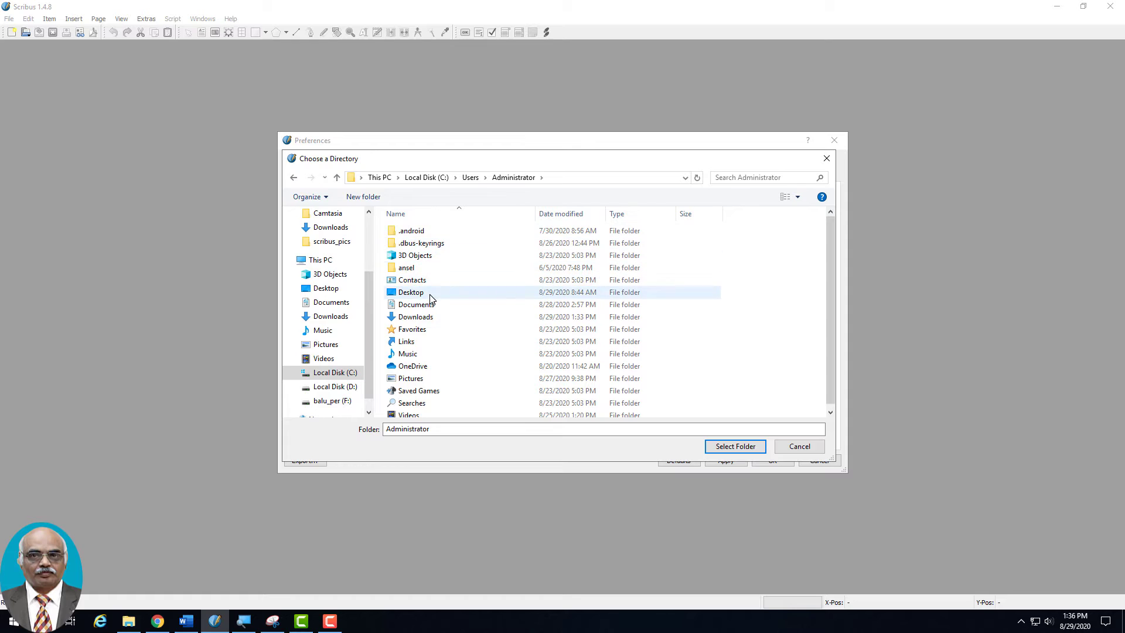
pyautogui.doubleClick(428, 317)
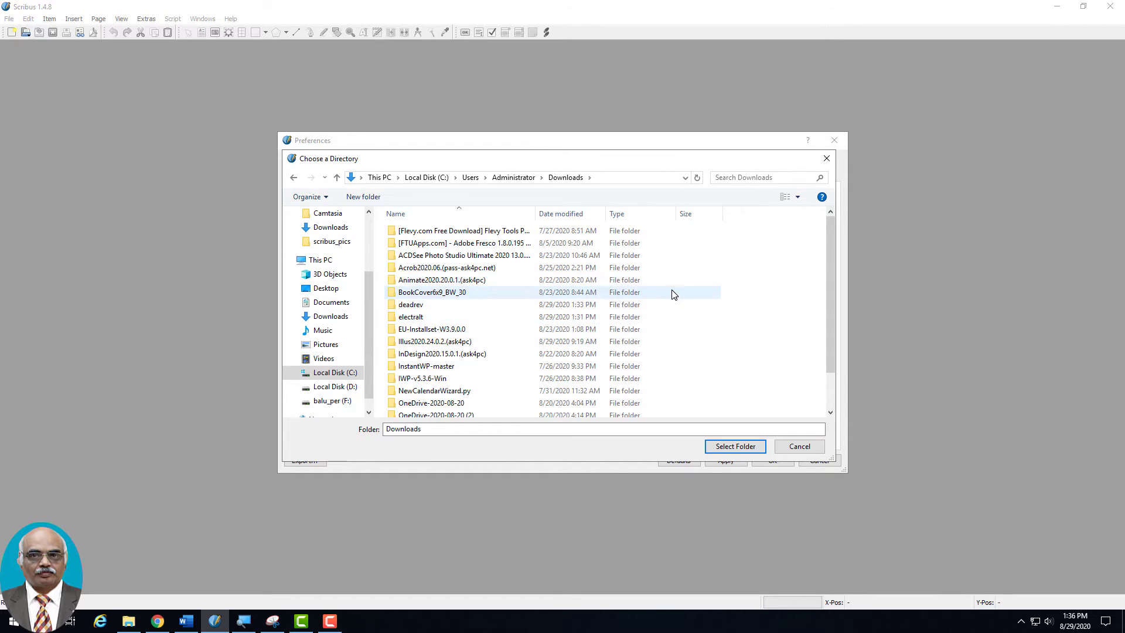
pyautogui.click(425, 307)
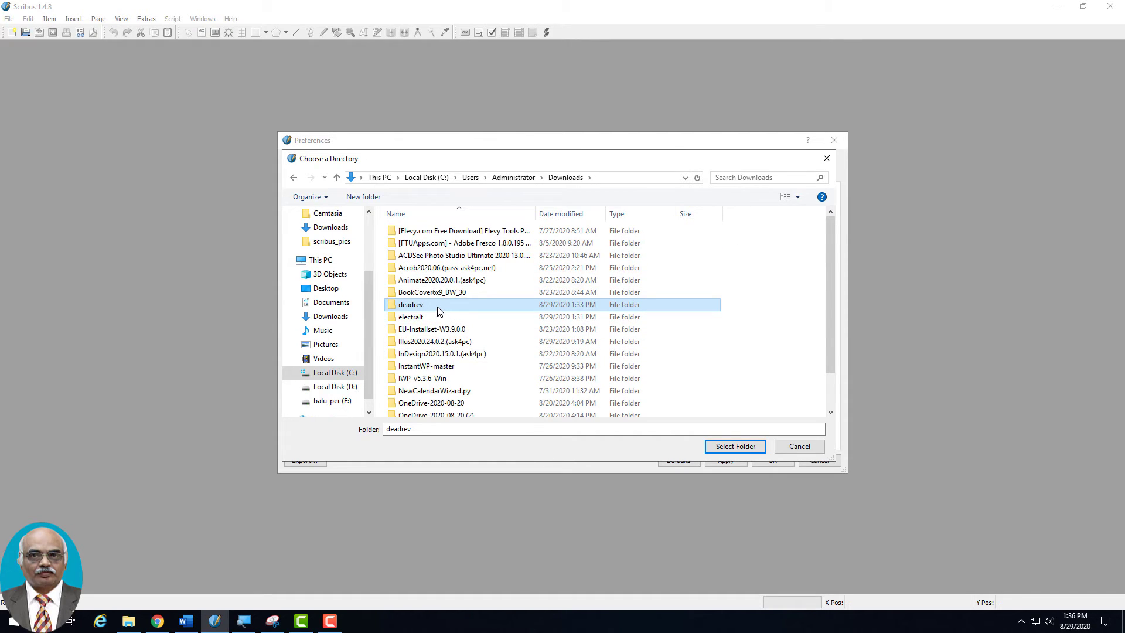
pyautogui.click(735, 447)
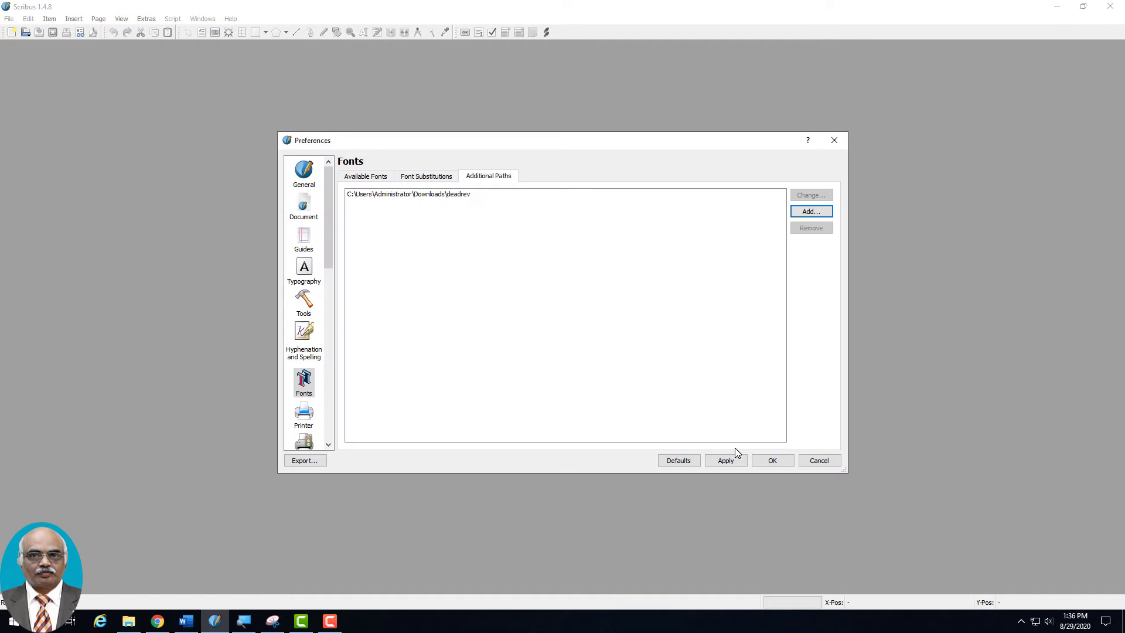
pyautogui.click(729, 462)
pyautogui.click(774, 462)
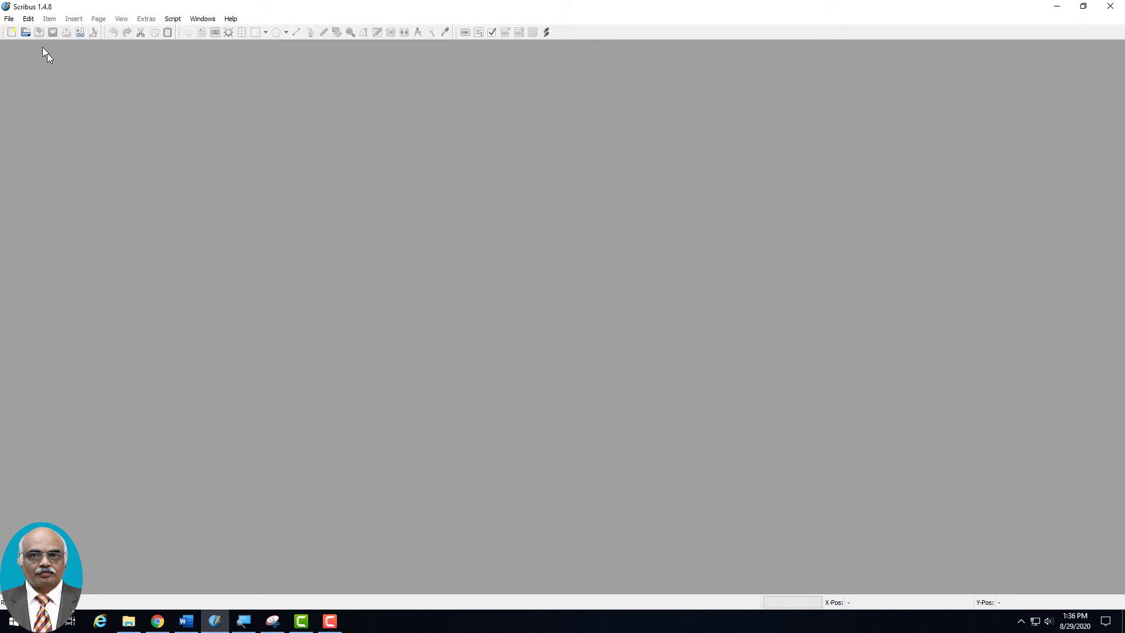
# Restart Scribus and create a one-page, double-sided A4 portrait document with 40 pt margins.
pyautogui.click(1111, 5)
pyautogui.doubleClick(66, 494)
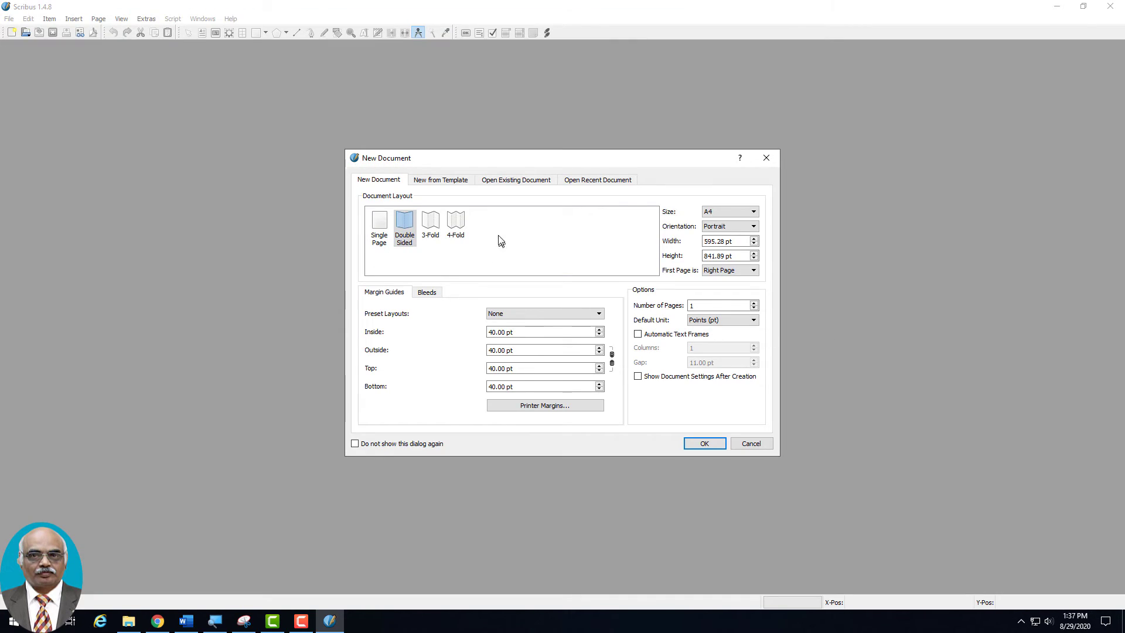
pyautogui.click(705, 446)
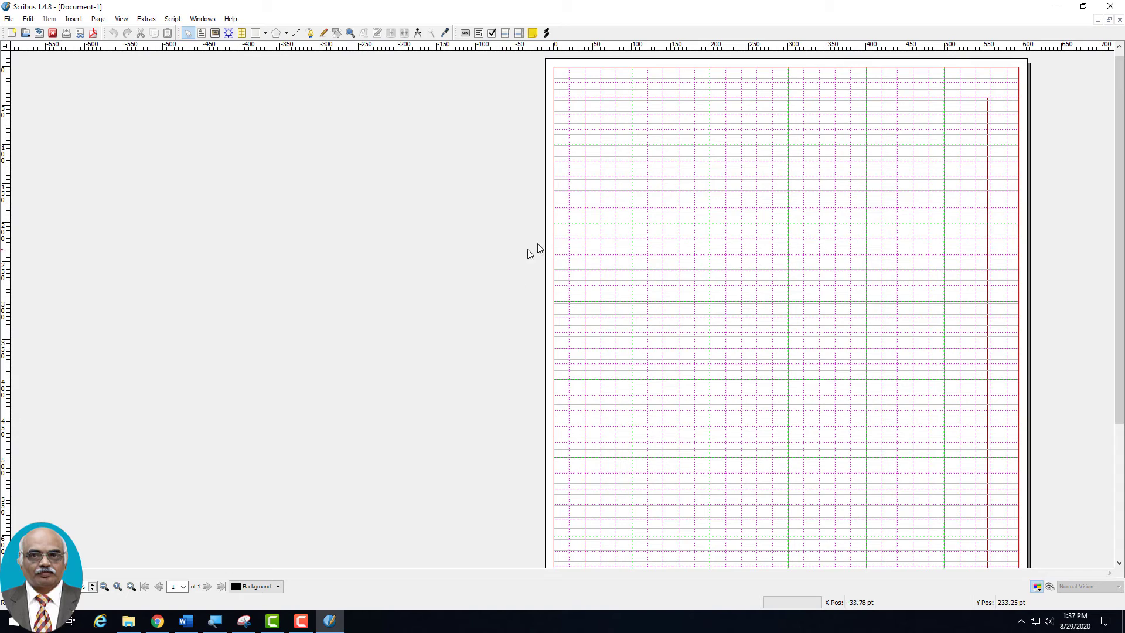
# Search the font preview for "Dea", view the Dead Revolution Regular sample, and close the preview.
pyautogui.click(149, 22)
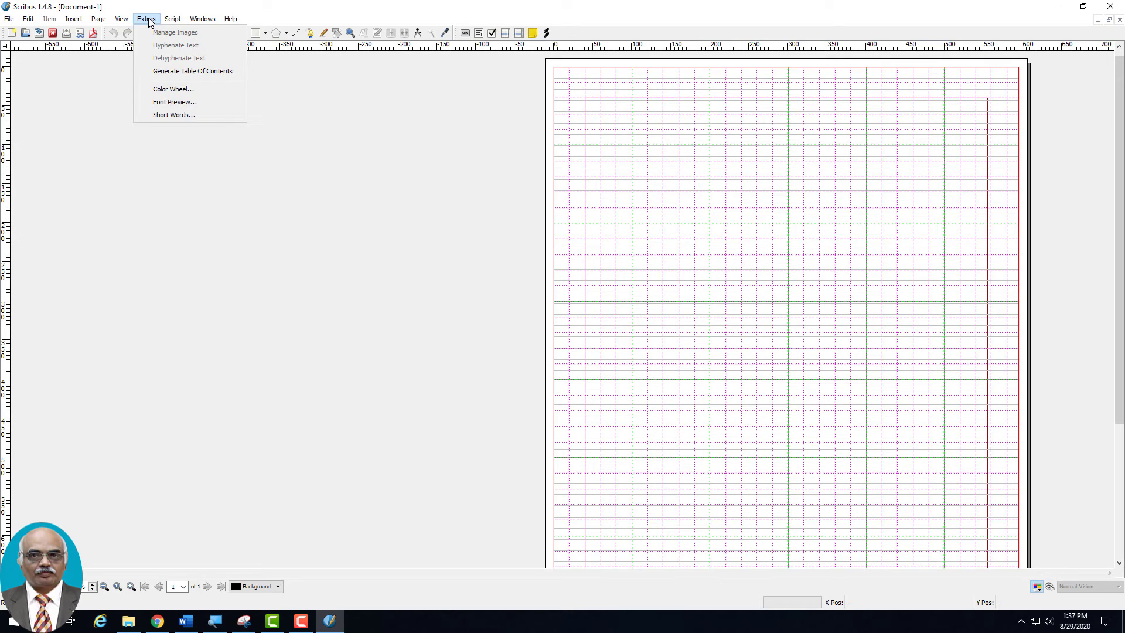
pyautogui.click(178, 103)
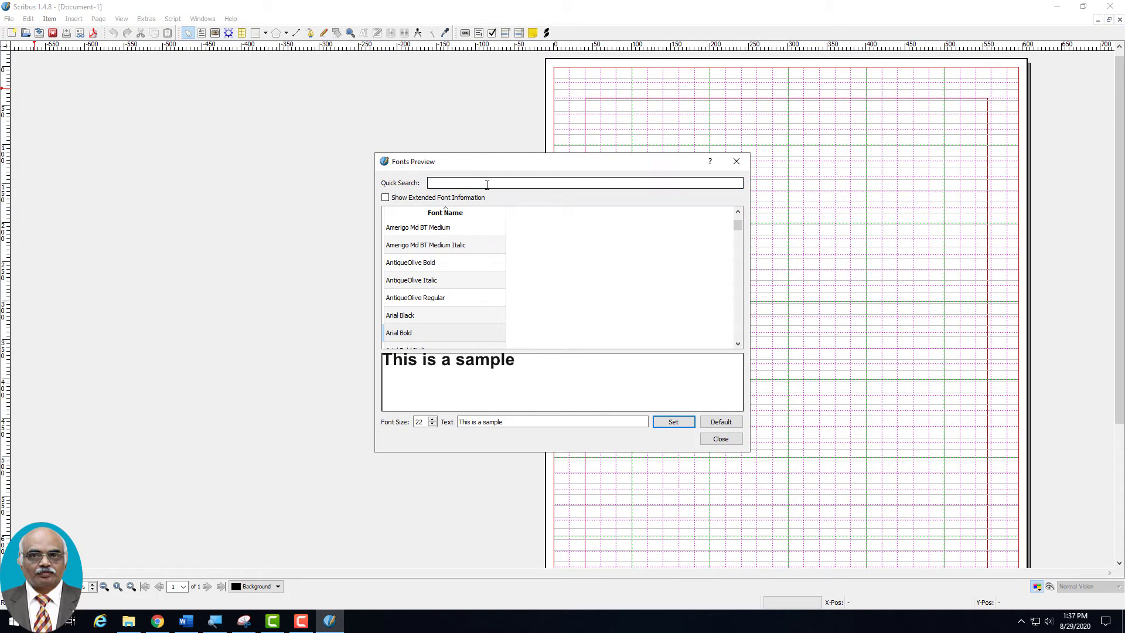
pyautogui.write('Dea')
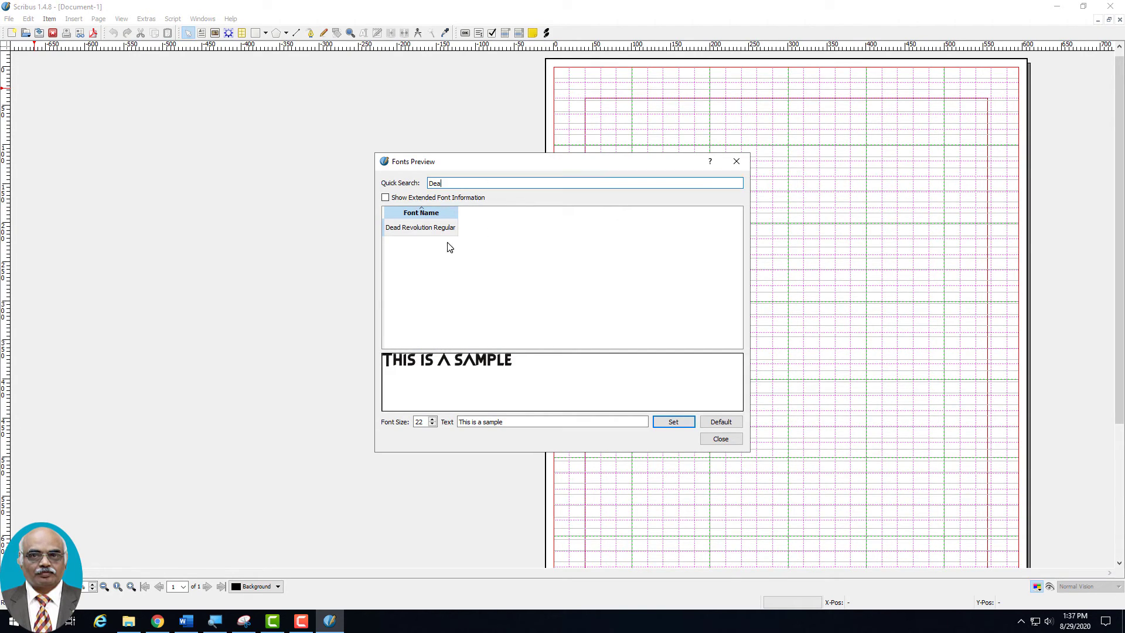
pyautogui.click(430, 229)
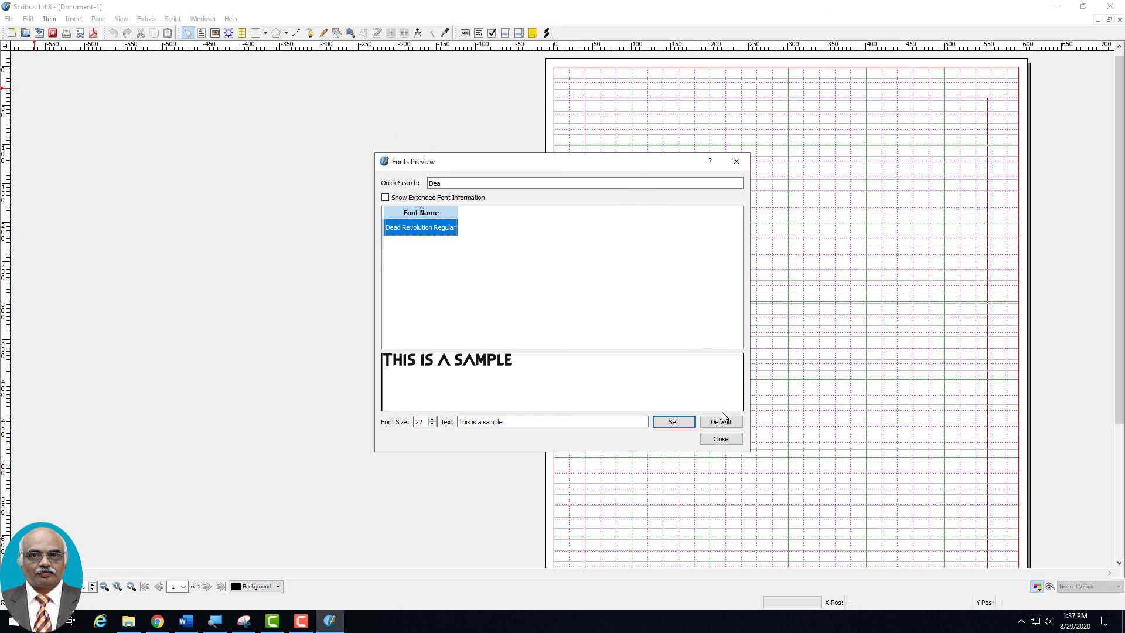
pyautogui.click(724, 443)
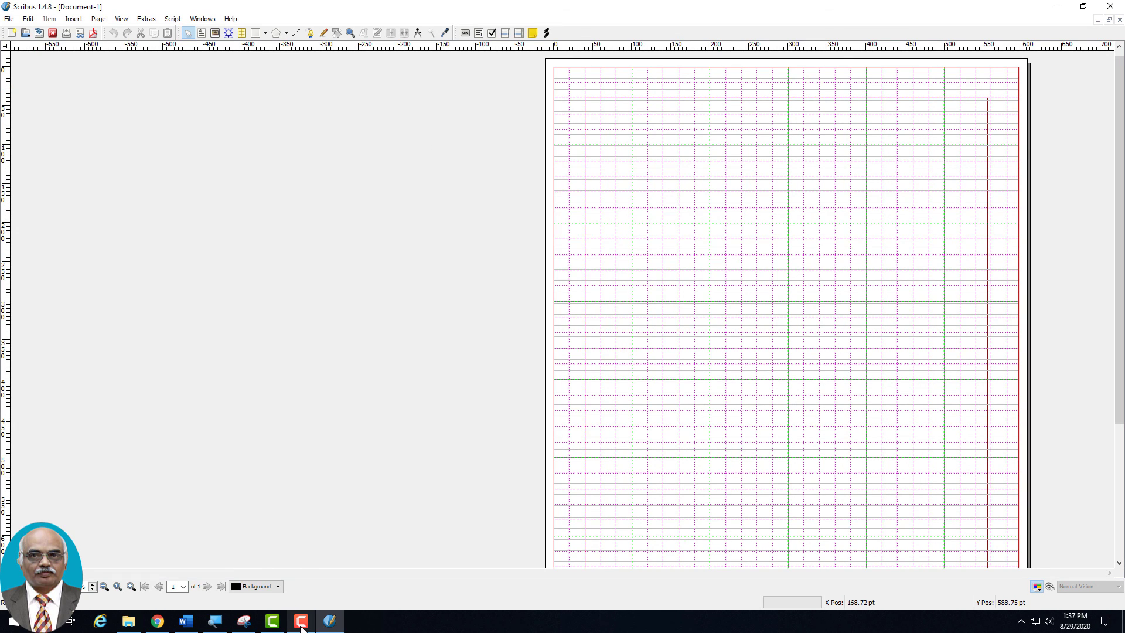